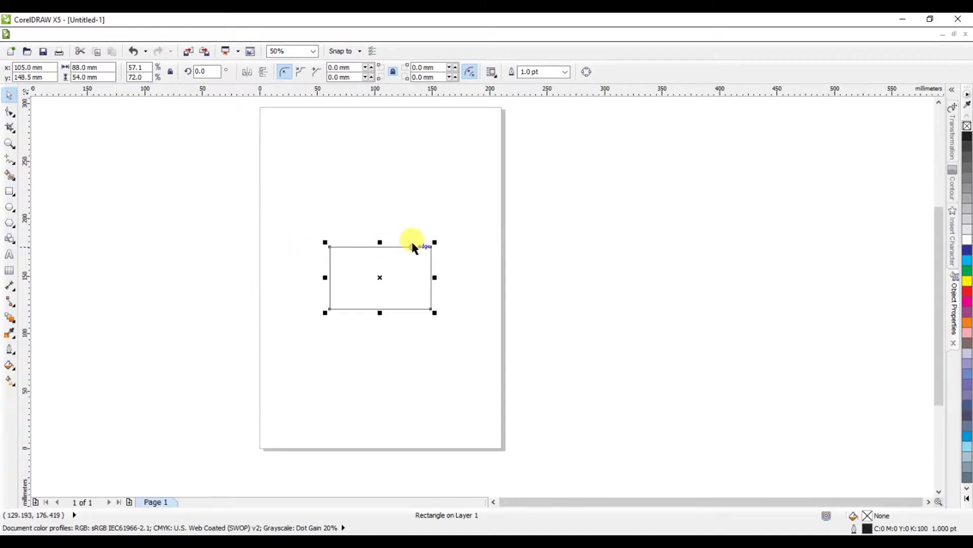
Step: Drop a copy of the 88 × 54 mm rectangle above the original and pick the 2-Point Line tool
scroll(411, 241, down, 1)
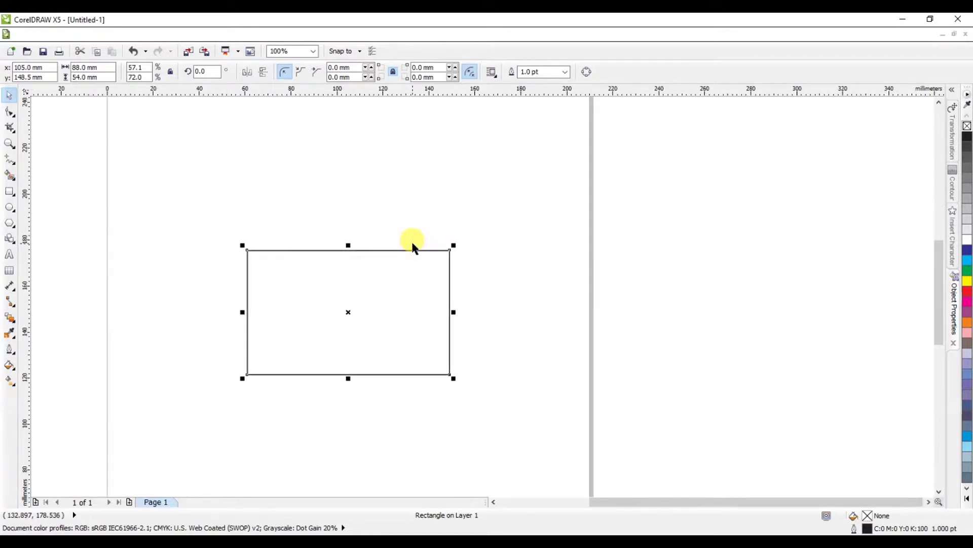
scroll(412, 245, down, 1)
drag(378, 294, 376, 176)
click(420, 187)
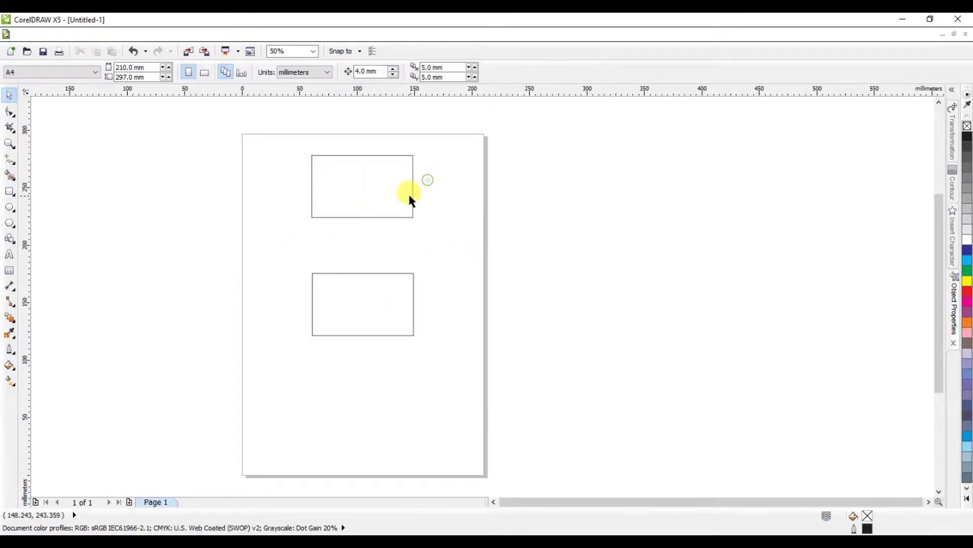
scroll(367, 151, up, 2)
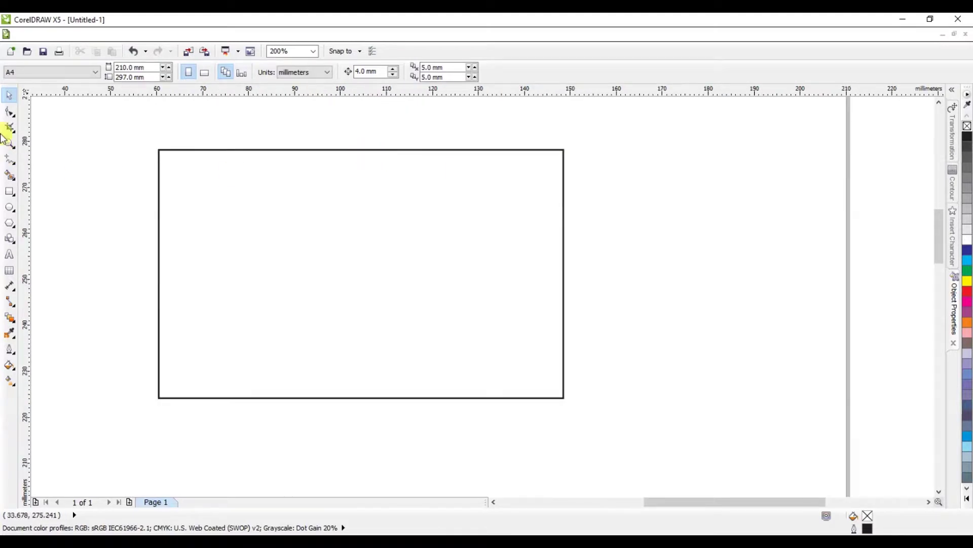
click(11, 162)
click(47, 169)
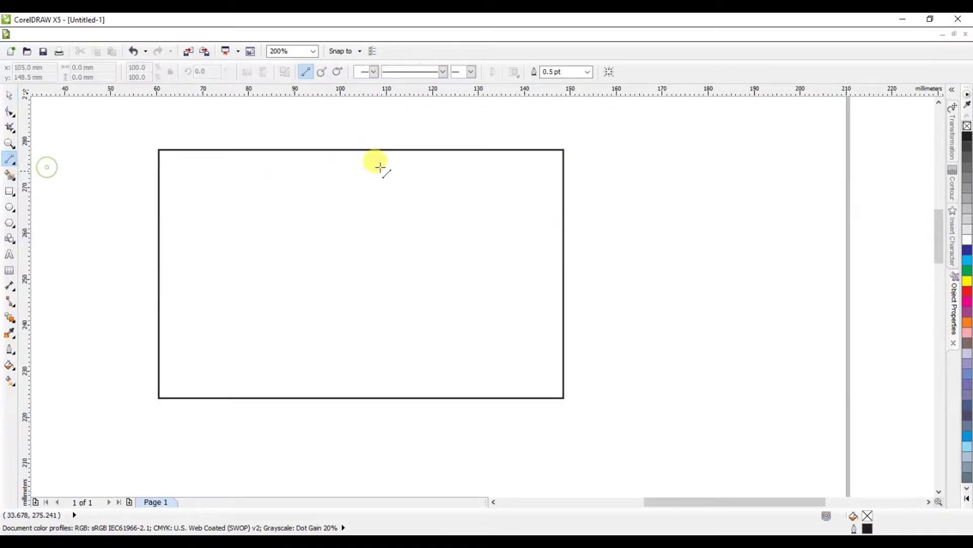
Step: Draw a diagonal line edge to edge across the upper rectangle, set it to 1.0 pt, scale to 105.4%
drag(379, 150, 497, 398)
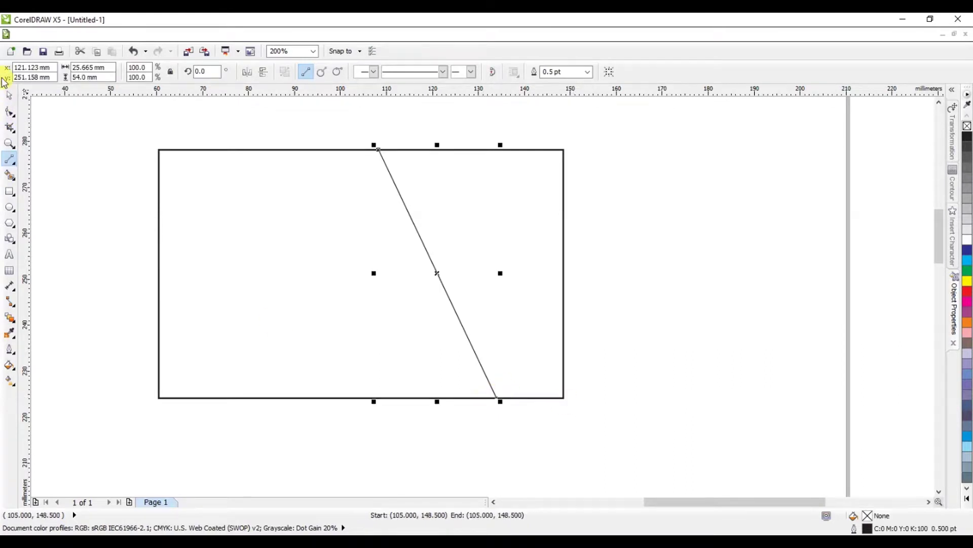
click(14, 99)
click(534, 72)
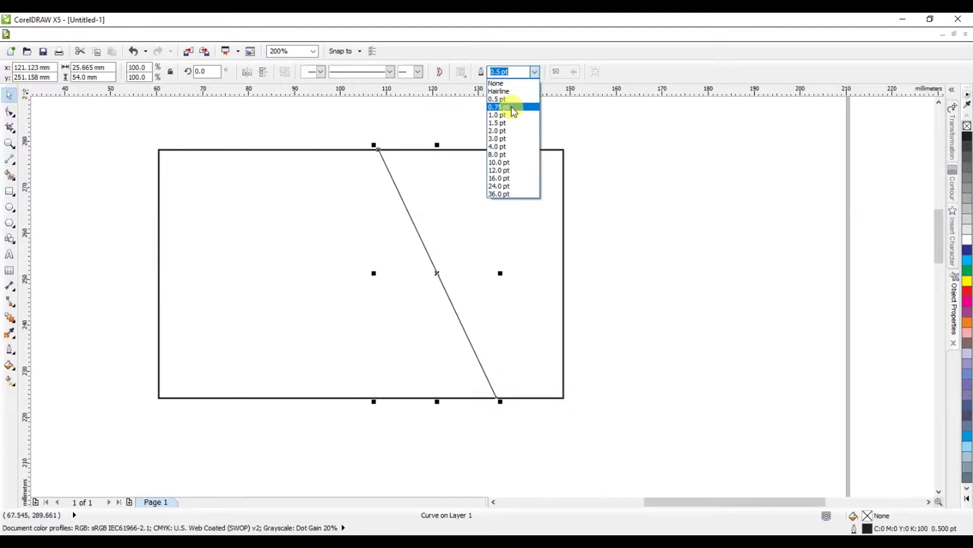
click(509, 115)
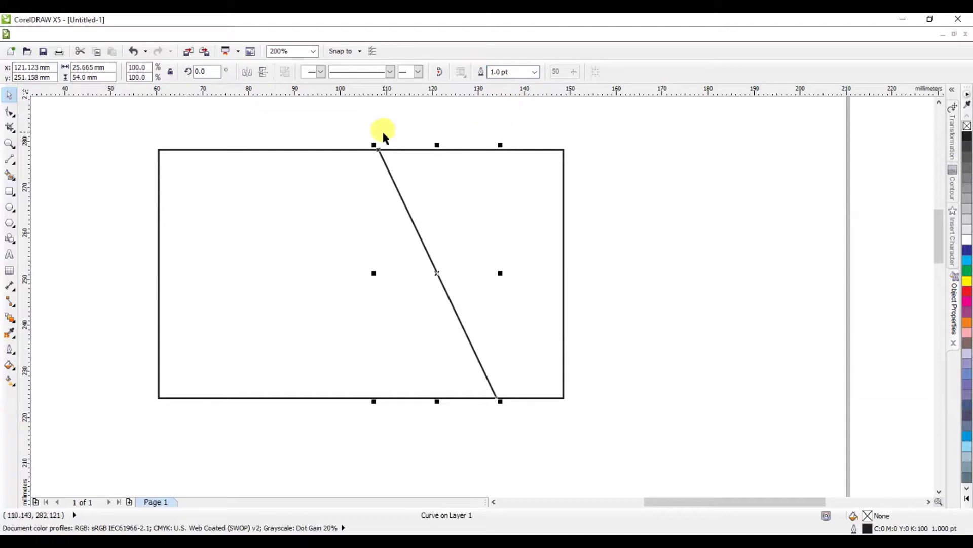
drag(375, 145, 370, 139)
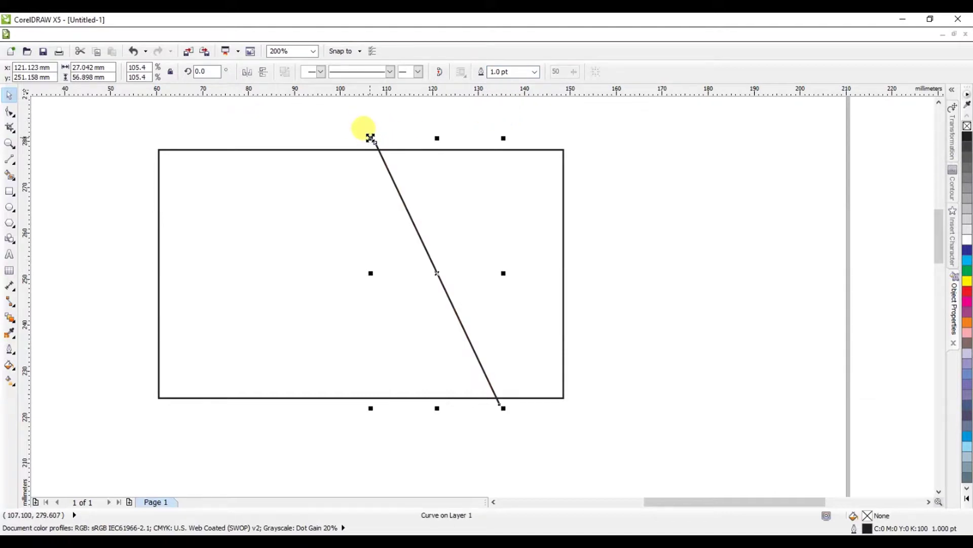
Step: Convert the line to a curve, drag it into an S-shape, and shift it right to meet the rectangle
click(10, 111)
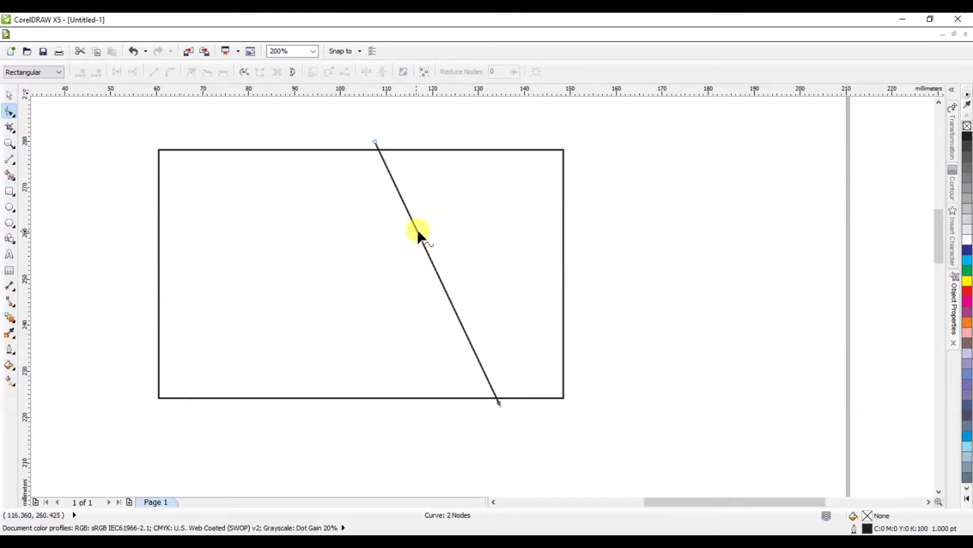
click(172, 73)
drag(415, 228, 484, 208)
drag(457, 318, 368, 347)
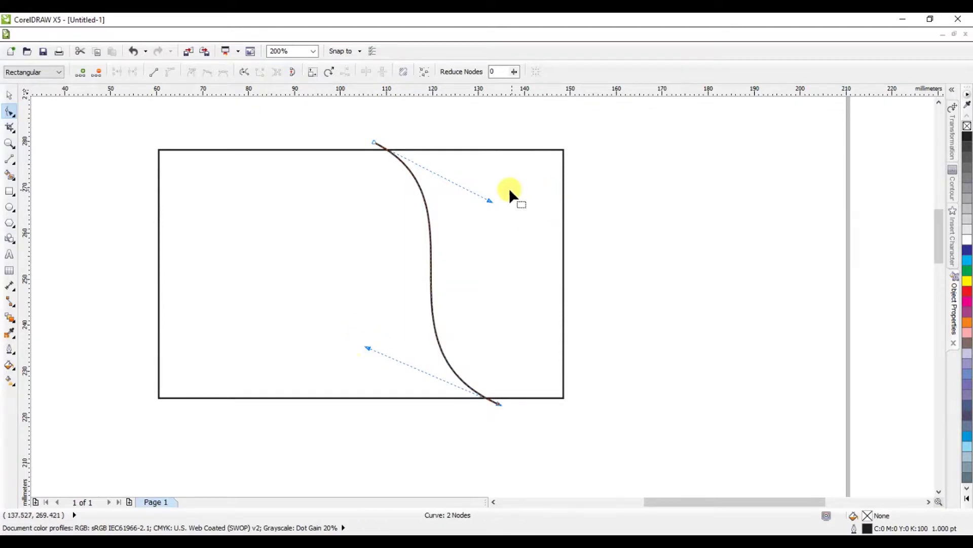
drag(489, 201, 510, 184)
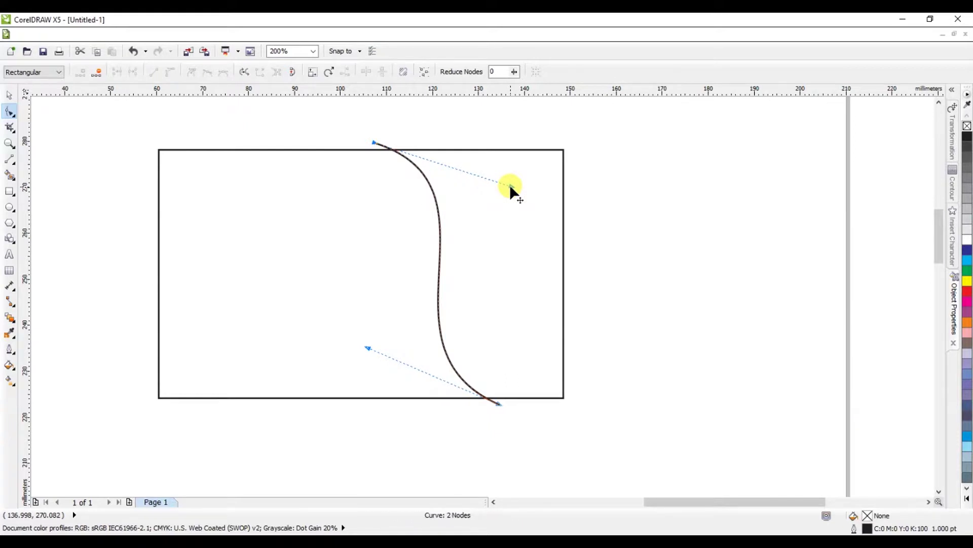
click(9, 95)
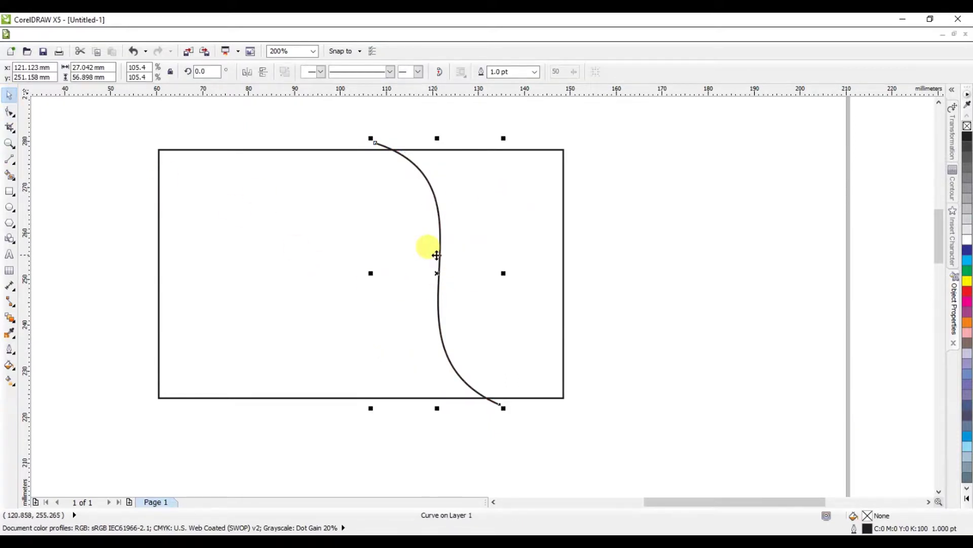
drag(441, 257, 457, 265)
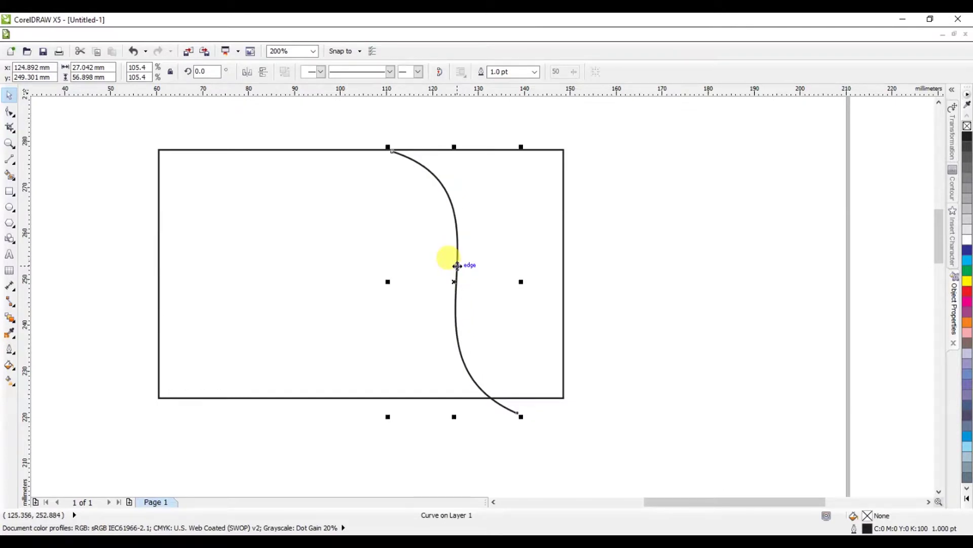
drag(416, 167, 410, 156)
Step: Trim the rectangle with the S-curve, after trying and undoing Intersect
key(ctrl+a)
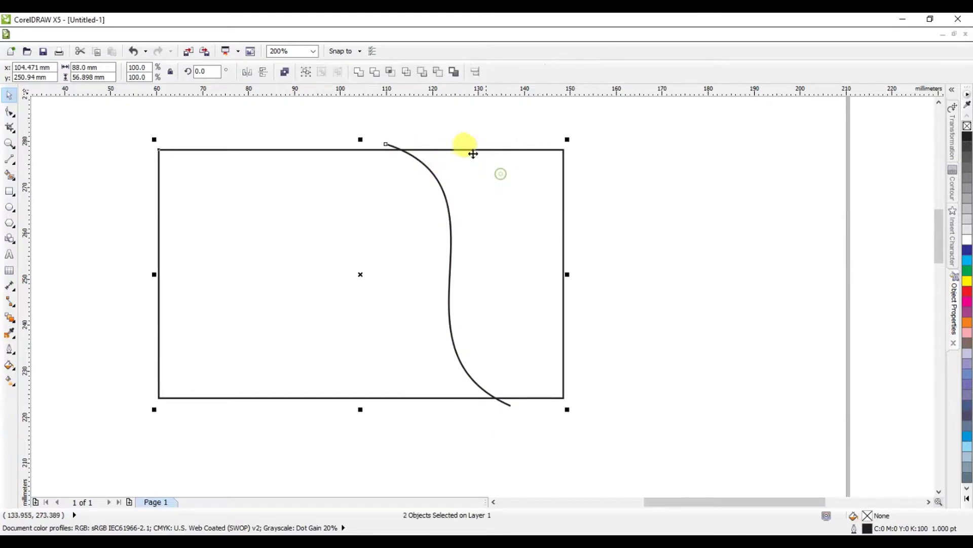
click(390, 72)
key(ctrl+z)
key(ctrl+z)
key(ctrl+z)
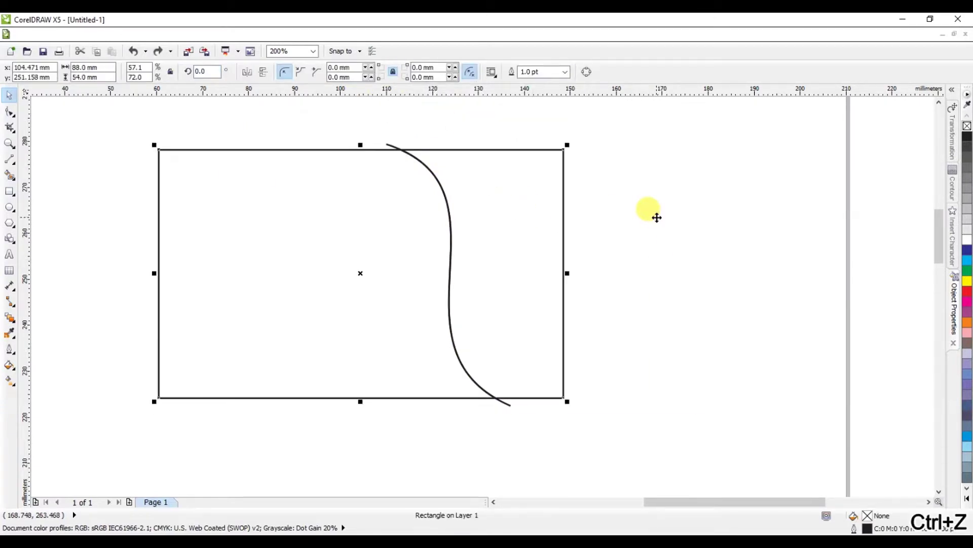
click(376, 76)
click(516, 213)
drag(515, 213, 521, 233)
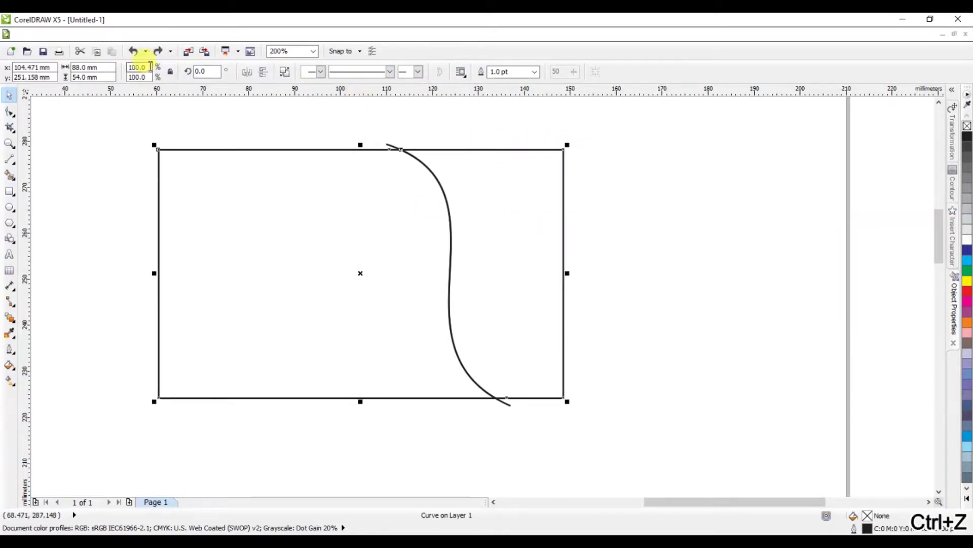
Step: Break the trimmed shape apart and select its right-hand curved piece, left back in place
click(285, 71)
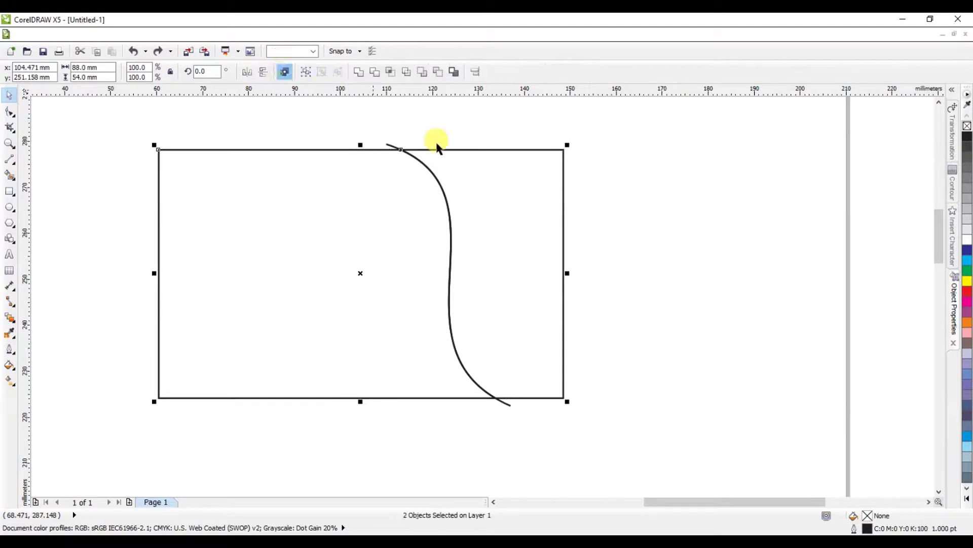
click(550, 183)
scroll(546, 187, down, 2)
click(543, 189)
drag(534, 215, 582, 254)
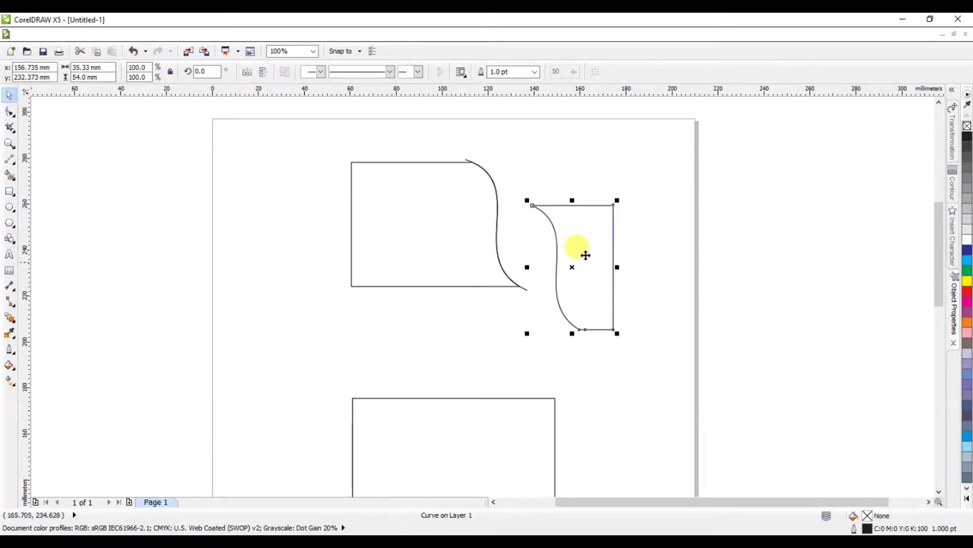
scroll(574, 303, down, 3)
scroll(573, 226, up, 3)
drag(584, 113, 526, 305)
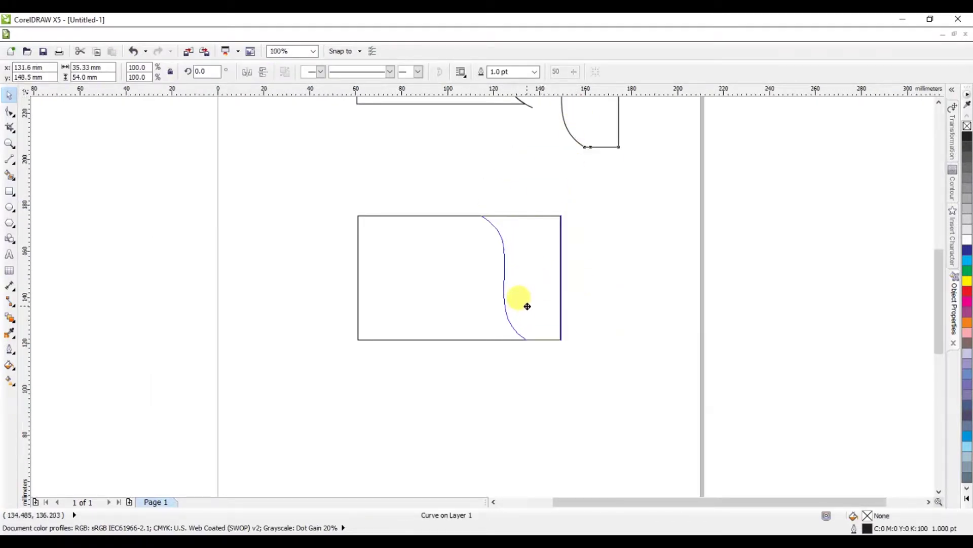
scroll(515, 224, up, 2)
scroll(516, 226, up, 4)
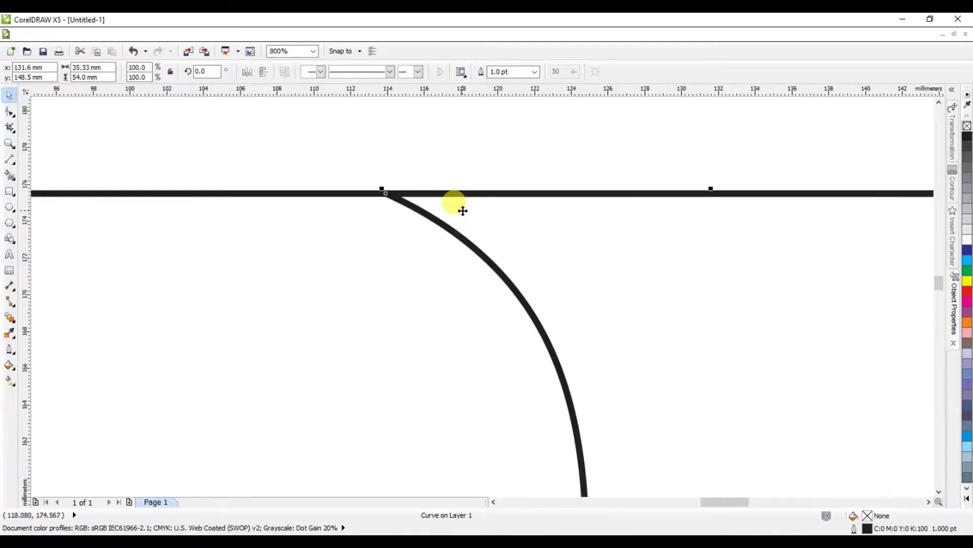
scroll(471, 217, down, 4)
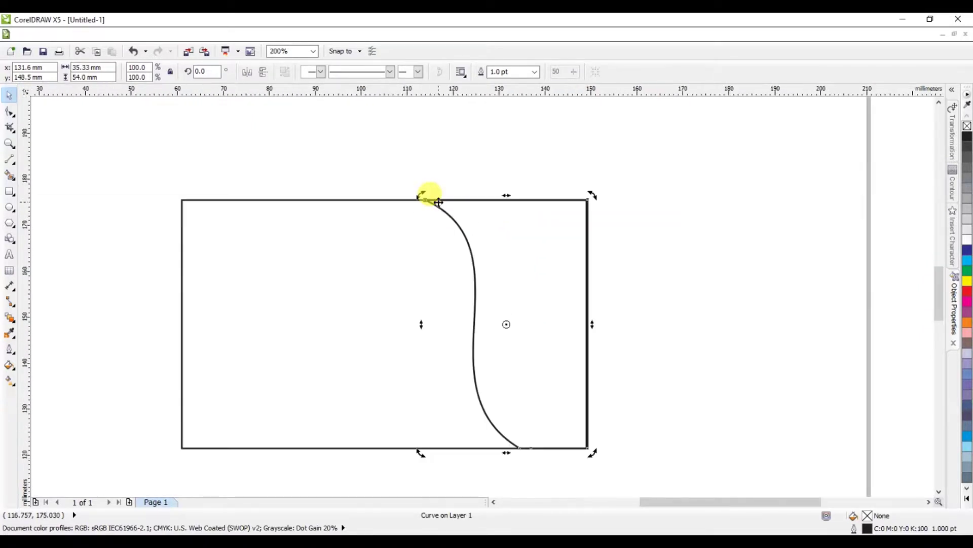
click(626, 278)
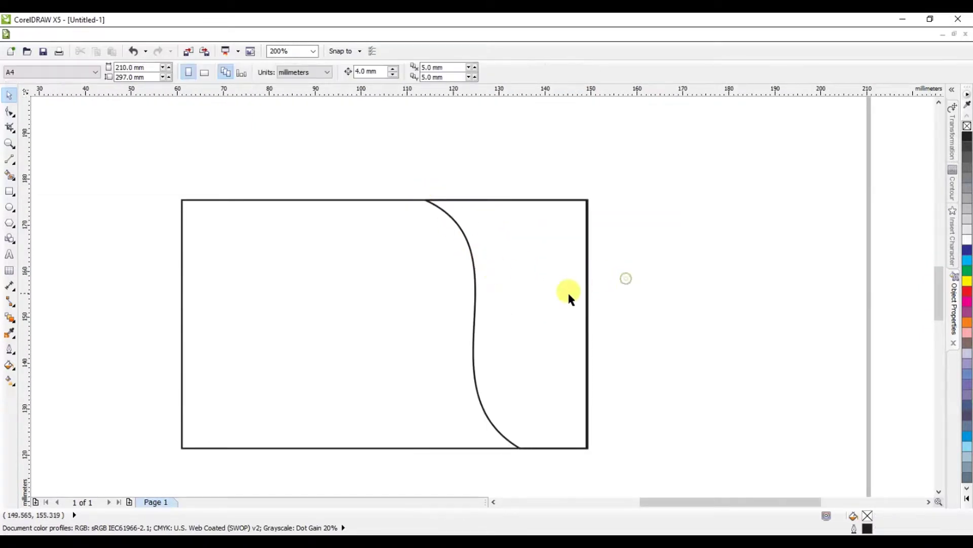
click(471, 253)
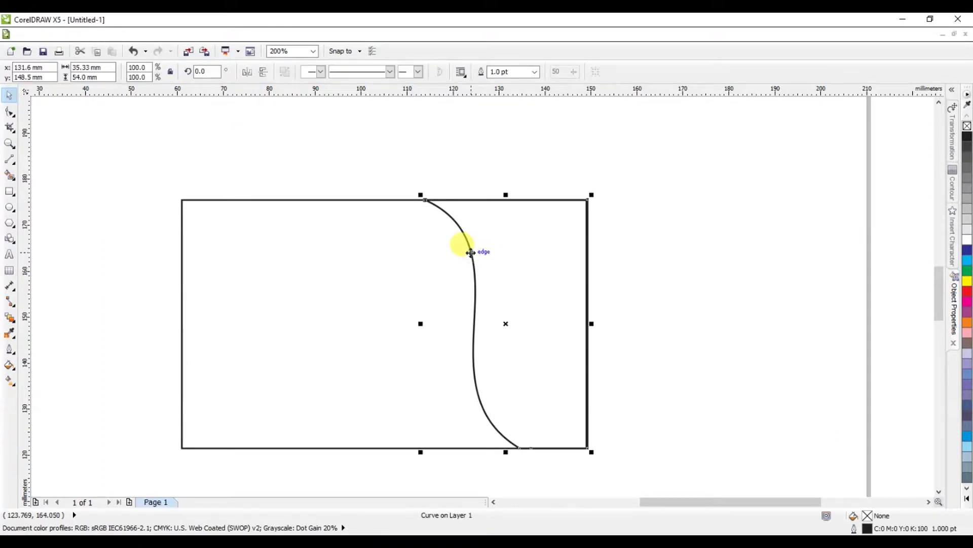
Step: Fill the right-hand piece orange and add a linear gradient ending in yellow at lower left
click(967, 323)
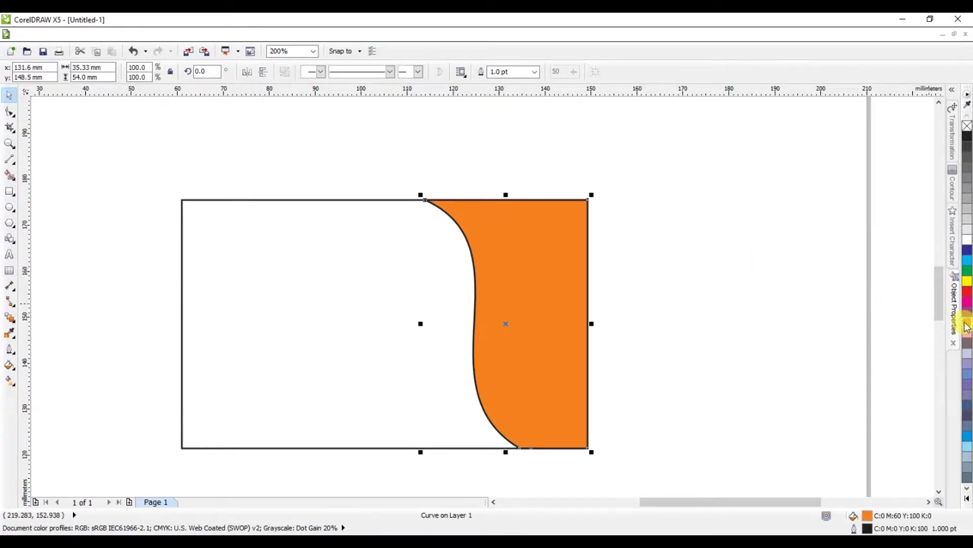
click(10, 381)
drag(530, 289, 678, 329)
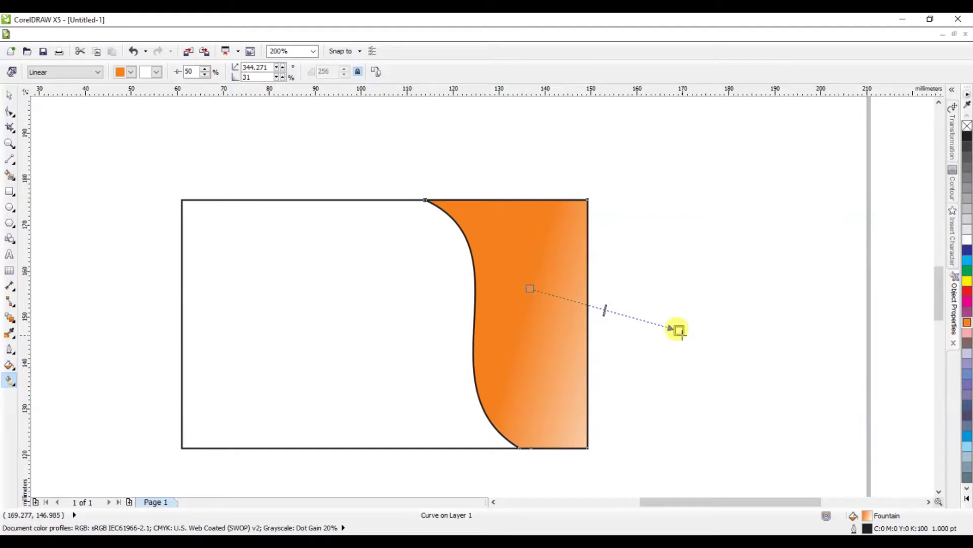
key(ctrl+z)
drag(569, 282, 442, 364)
click(969, 281)
Step: Adjust the gradient's end handles and set its midpoint to 60
drag(505, 323, 602, 255)
drag(523, 310, 511, 323)
mouse_move(442, 364)
mouse_down()
mouse_move(395, 371)
mouse_move(430, 370)
mouse_up()
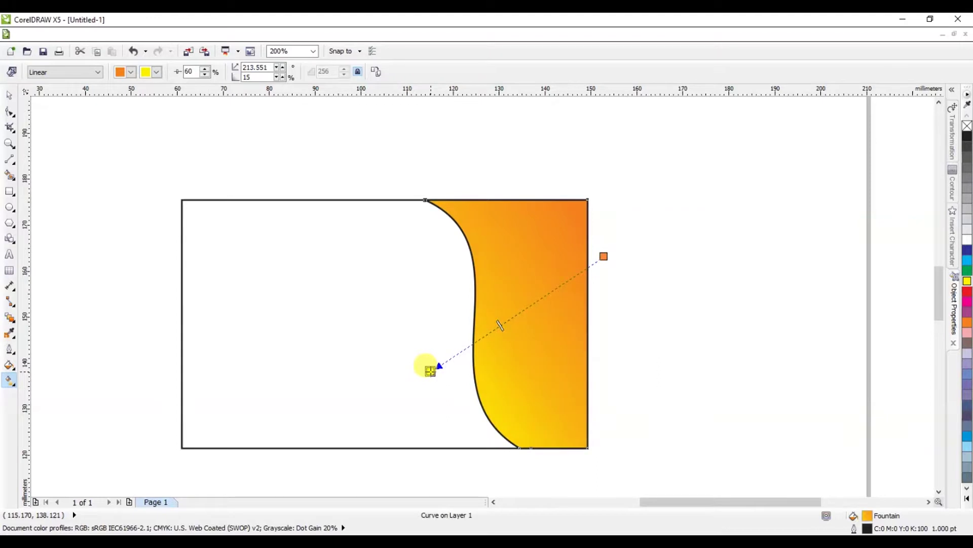
drag(604, 256, 601, 243)
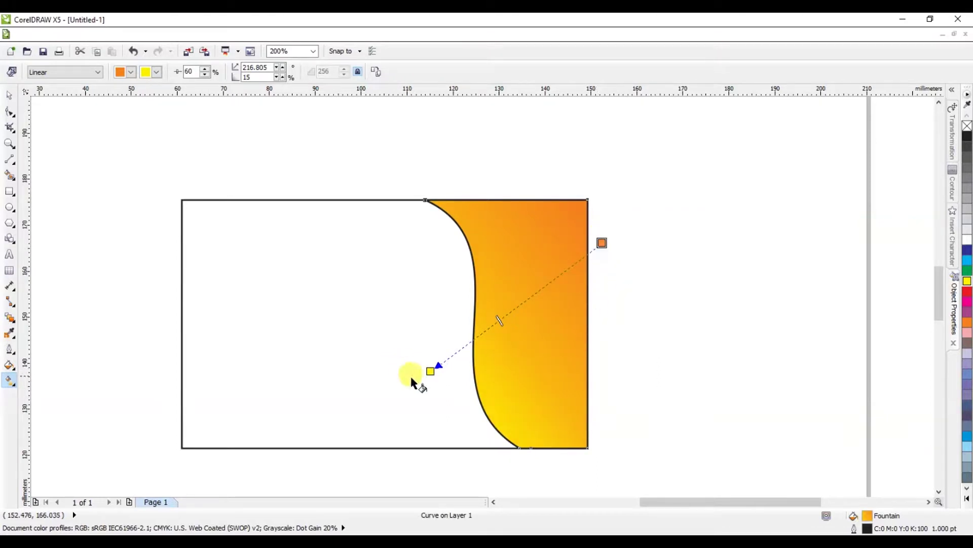
drag(429, 371, 423, 359)
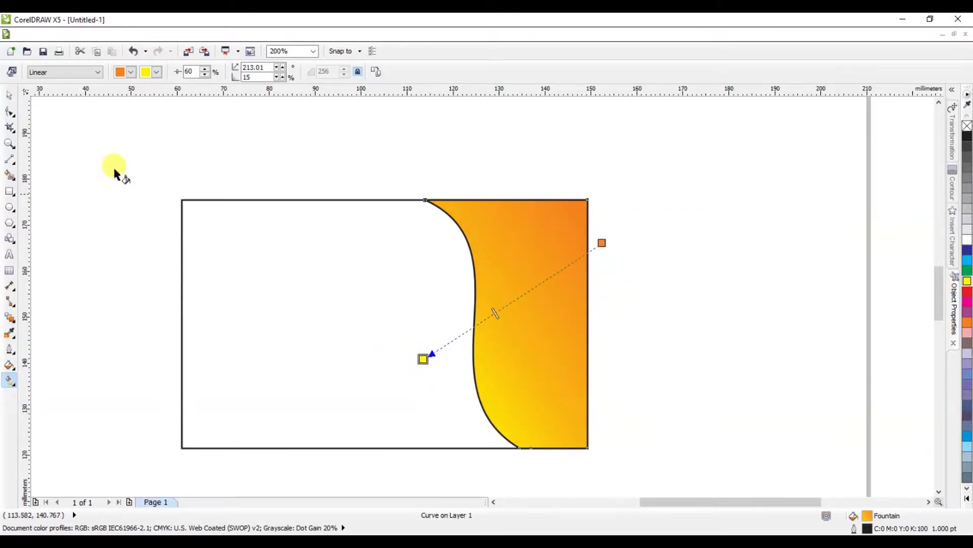
click(9, 95)
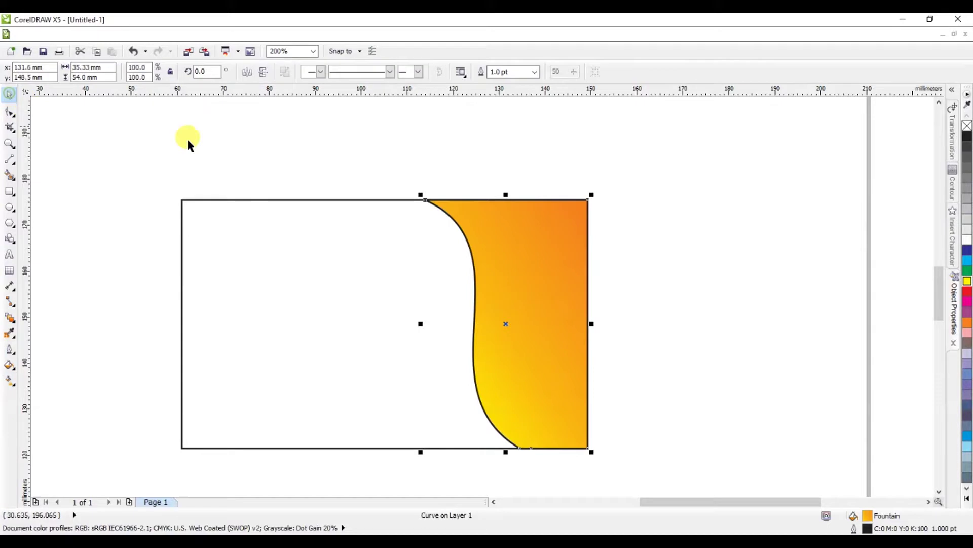
Step: Remove the outline from the gradient-filled curved piece
right_click(966, 130)
click(930, 181)
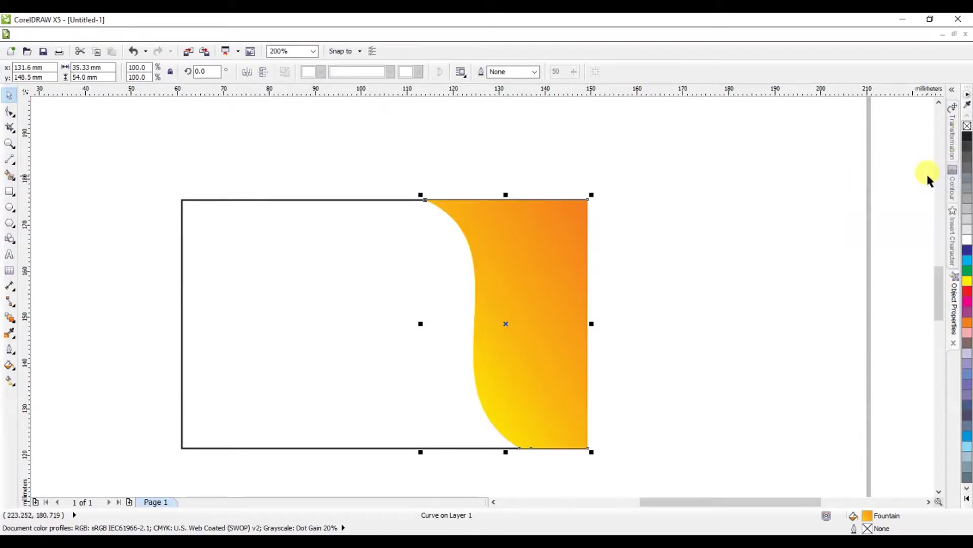
scroll(450, 197, up, 2)
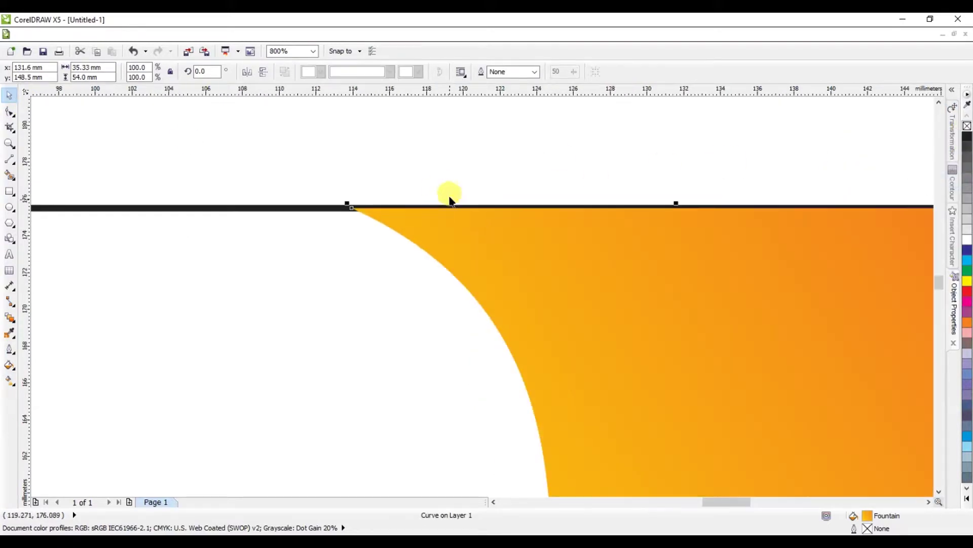
scroll(488, 229, down, 2)
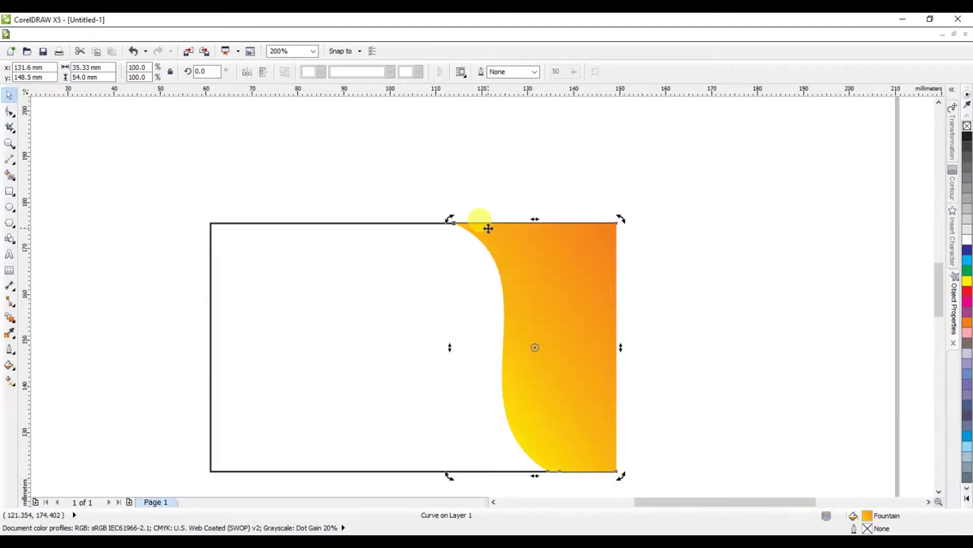
Step: Fill the copied wave white, nudge it slightly left, and select the outer rectangle
click(968, 239)
drag(511, 248, 505, 248)
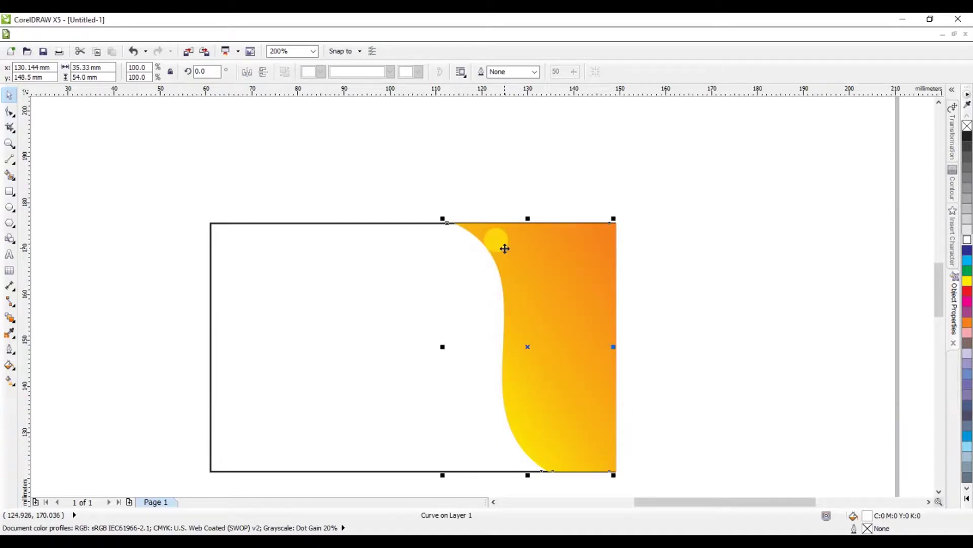
click(413, 223)
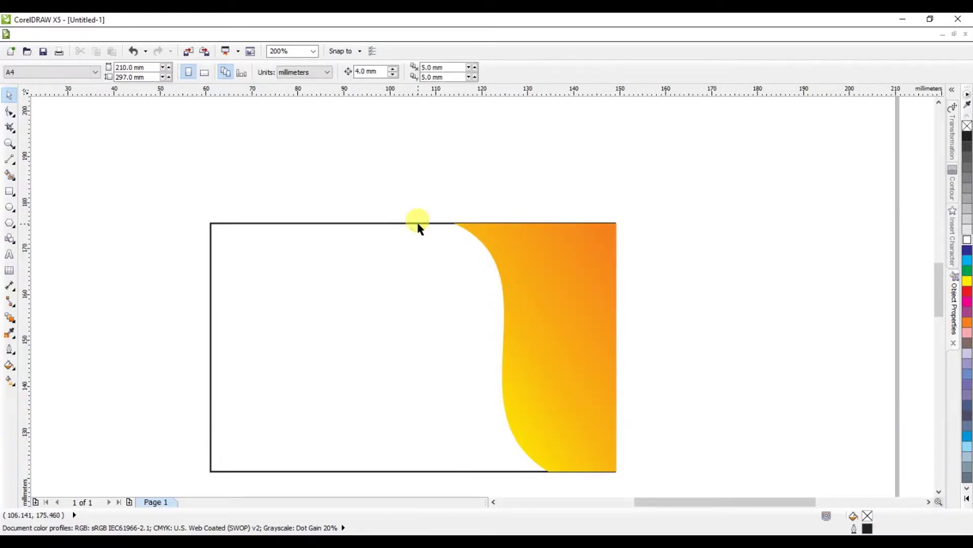
Step: Fill the card rectangle cyan, then select the white wave and choose the Drop Shadow tool
click(967, 260)
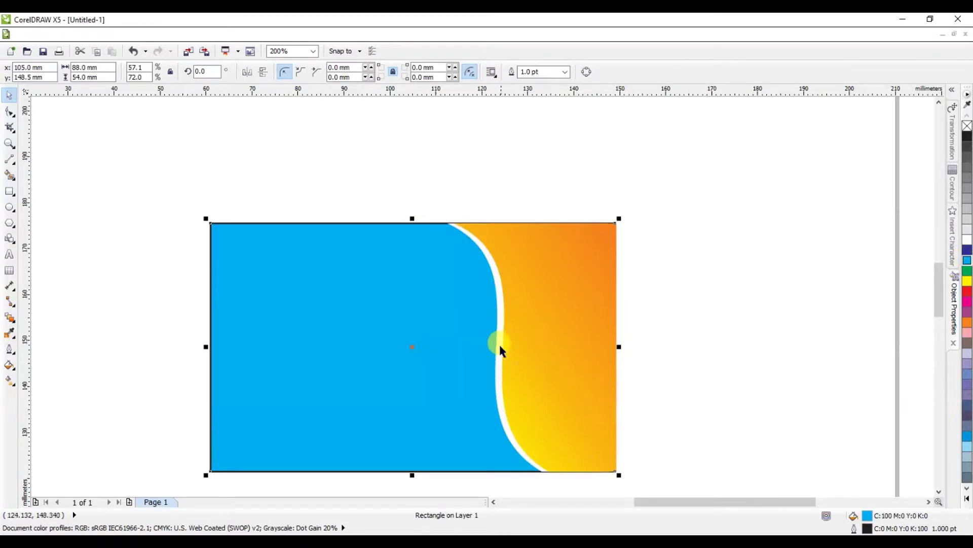
click(499, 348)
scroll(483, 376, up, 1)
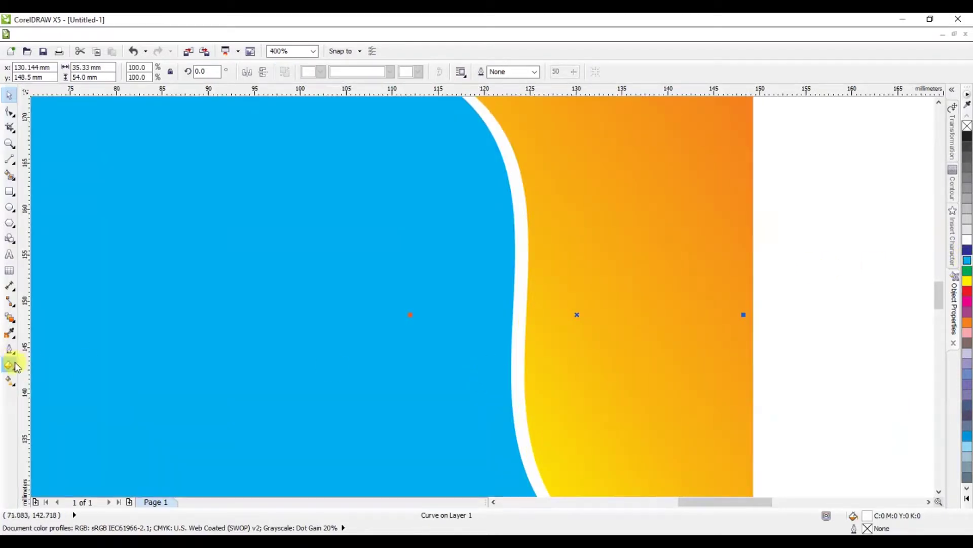
click(10, 350)
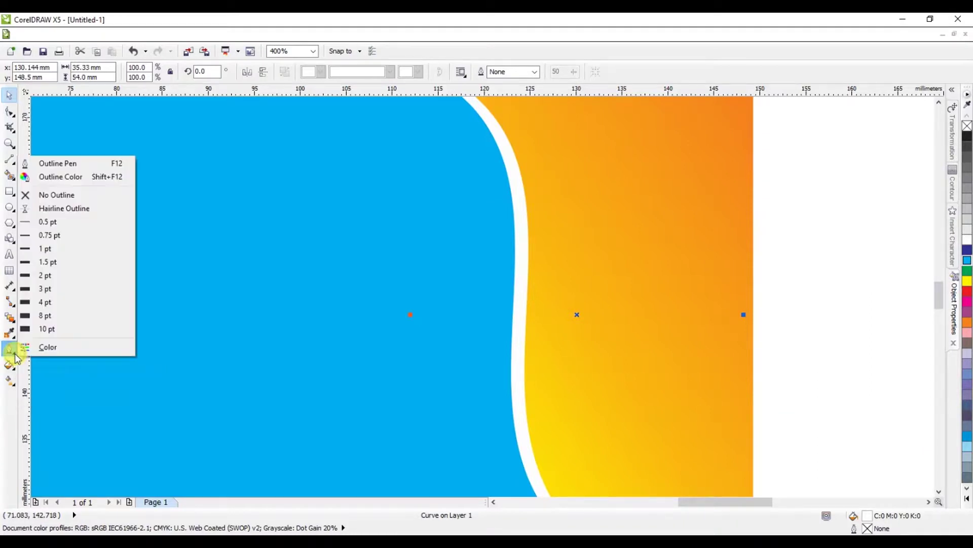
mouse_move(15, 323)
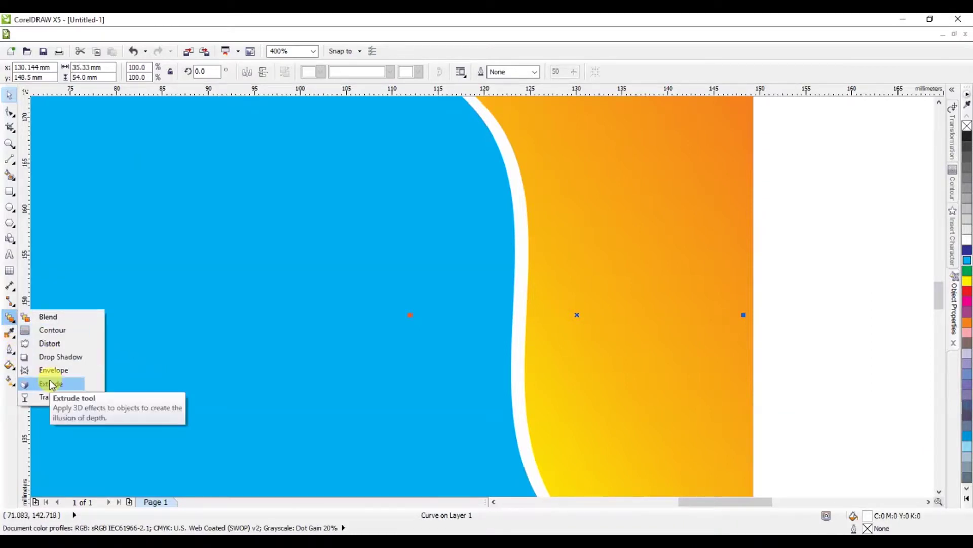
click(68, 356)
Step: Cast a drop shadow from the white wave and set its opacity to 60
drag(515, 306, 454, 384)
scroll(455, 383, down, 1)
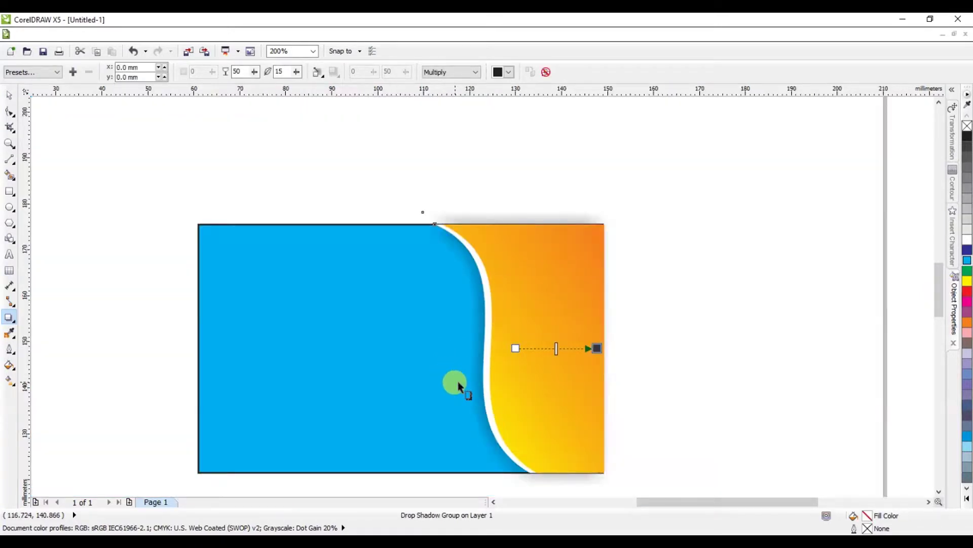
click(10, 94)
click(10, 317)
drag(557, 348, 576, 349)
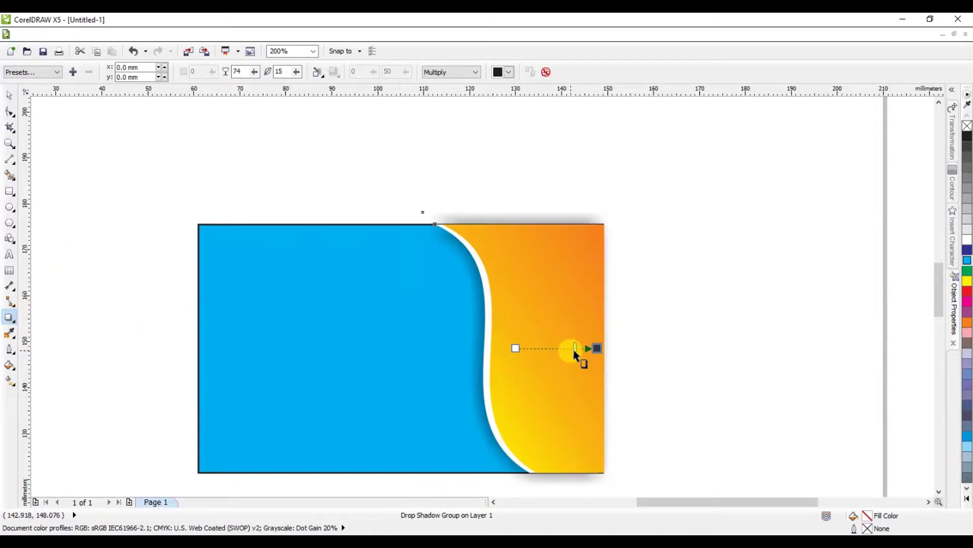
drag(572, 347, 453, 357)
Step: Reposition the shadow to fall down-left over the cyan area, then select the shadowed group
click(435, 389)
mouse_move(435, 389)
mouse_down()
mouse_move(378, 412)
mouse_move(431, 382)
mouse_up()
drag(516, 348, 509, 353)
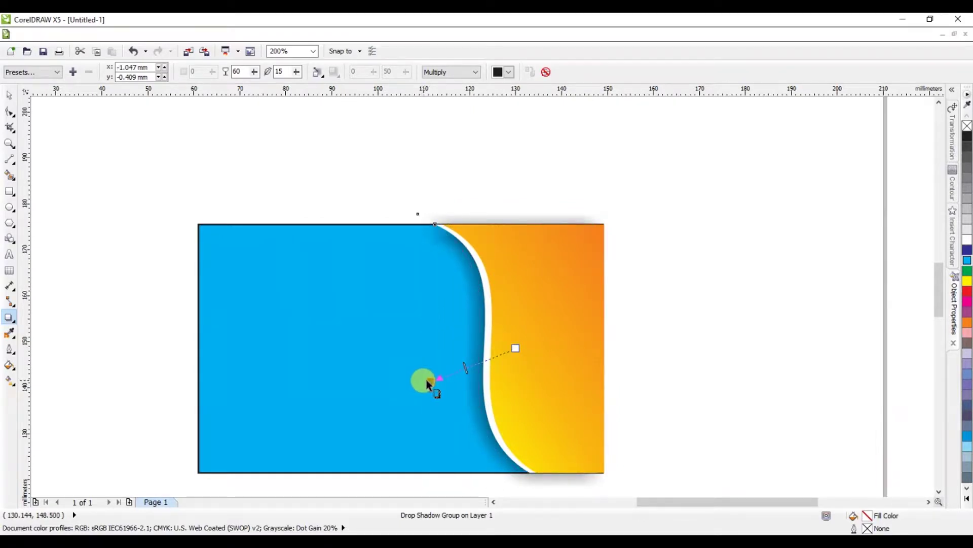
drag(431, 380, 438, 377)
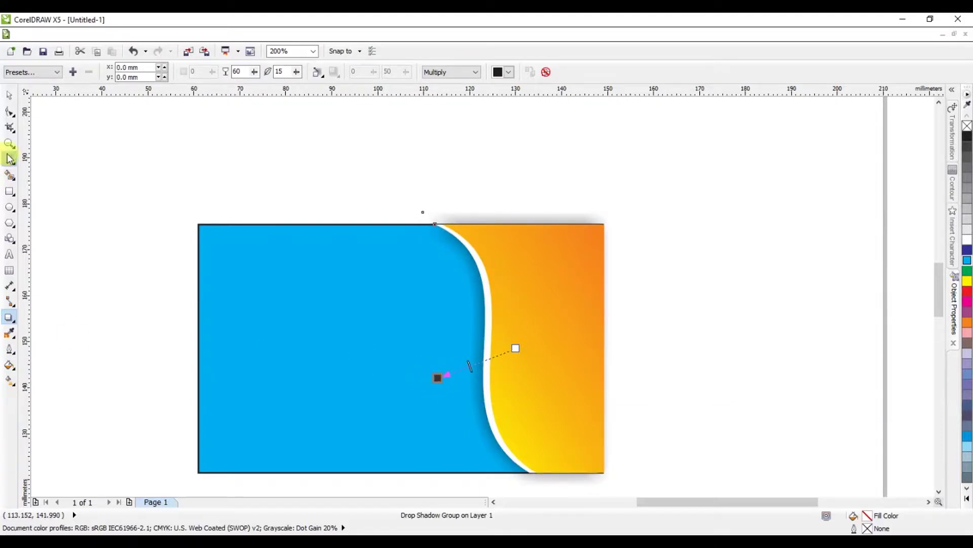
click(10, 95)
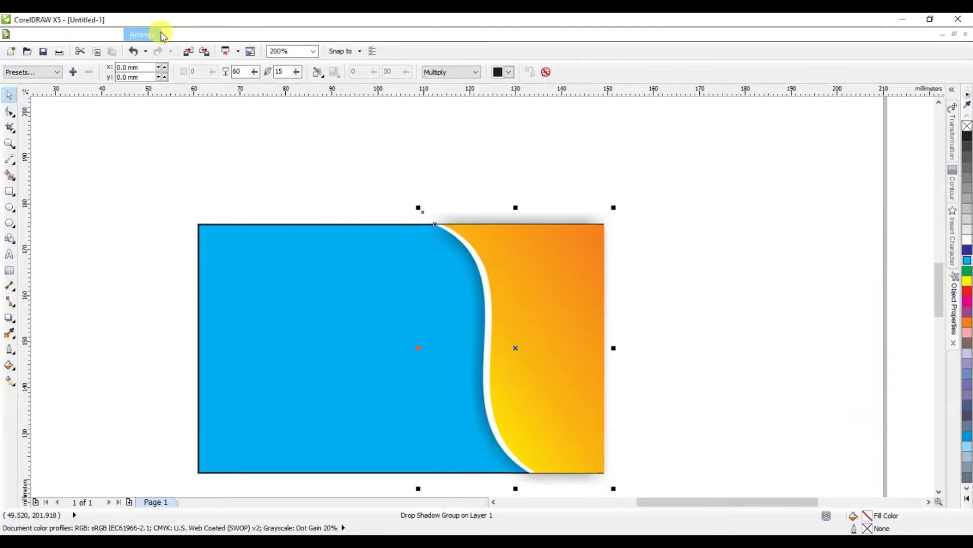
Step: PowerClip the shadowed wave into the card rectangle, then remove the rectangle's cyan fill
click(177, 34)
mouse_move(244, 205)
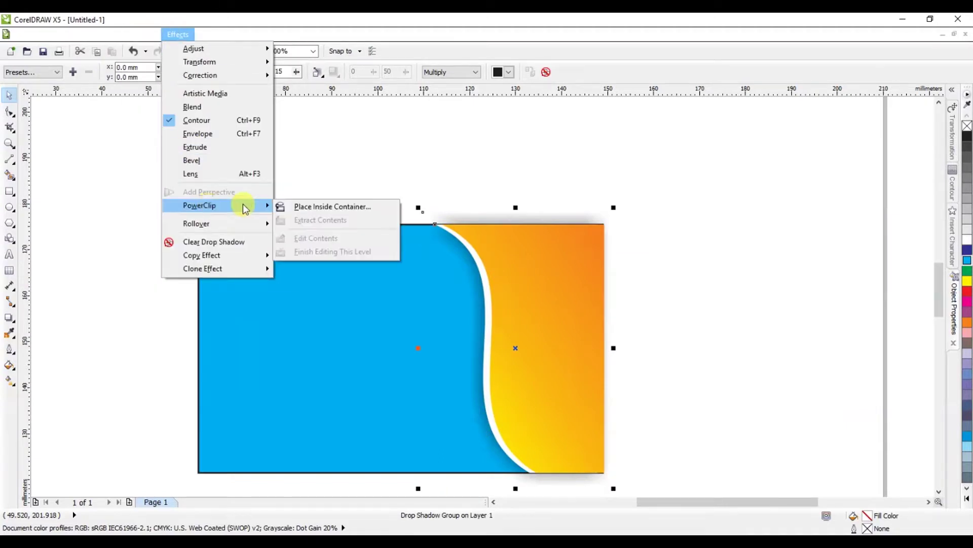
click(293, 206)
click(305, 224)
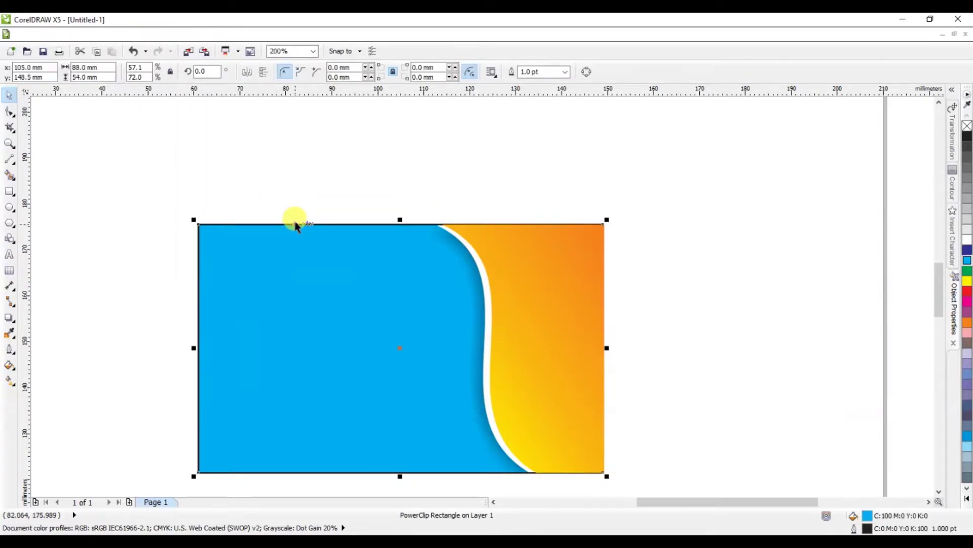
click(966, 130)
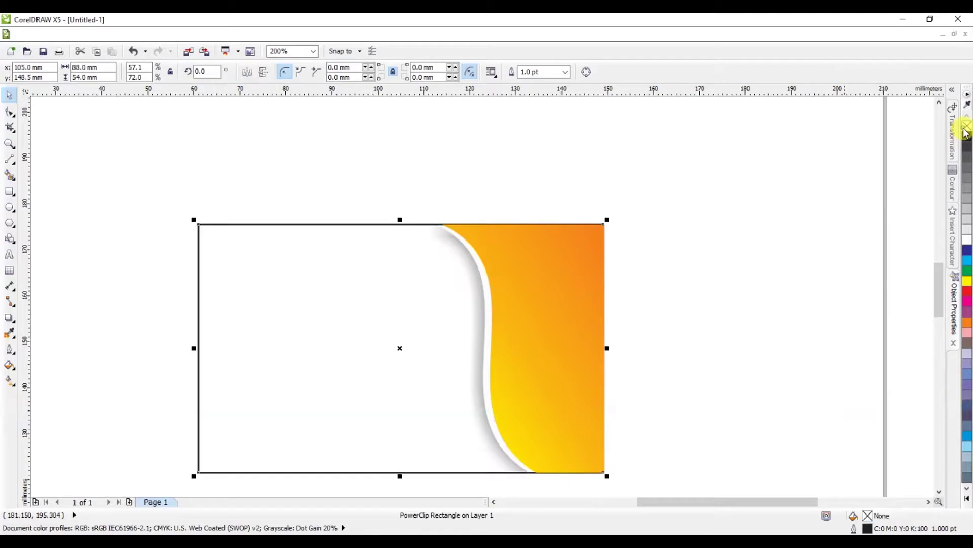
click(768, 171)
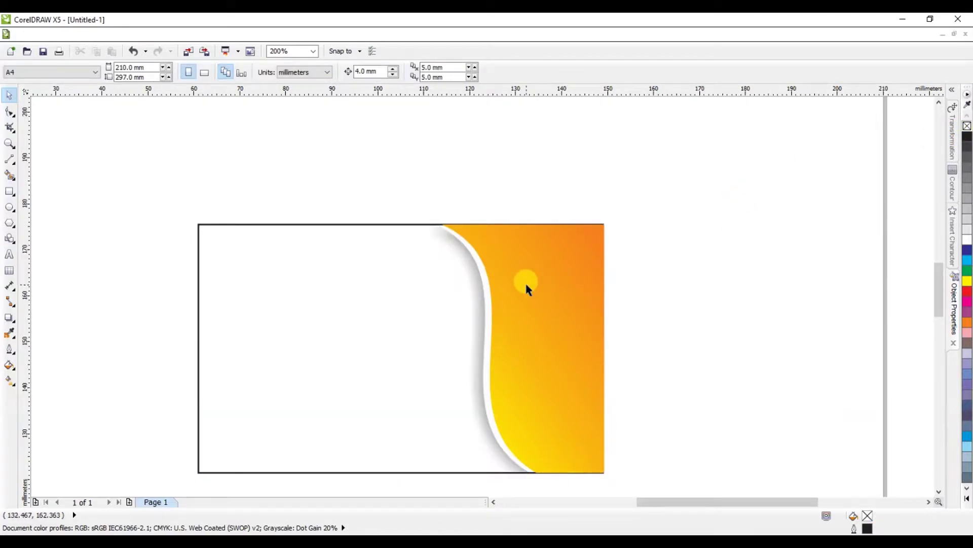
Step: Draw a 3-sided polygon, move it onto the orange wave edge, and shrink it to about 79%
click(10, 223)
drag(254, 261, 386, 385)
click(294, 72)
text(3)
key(Return)
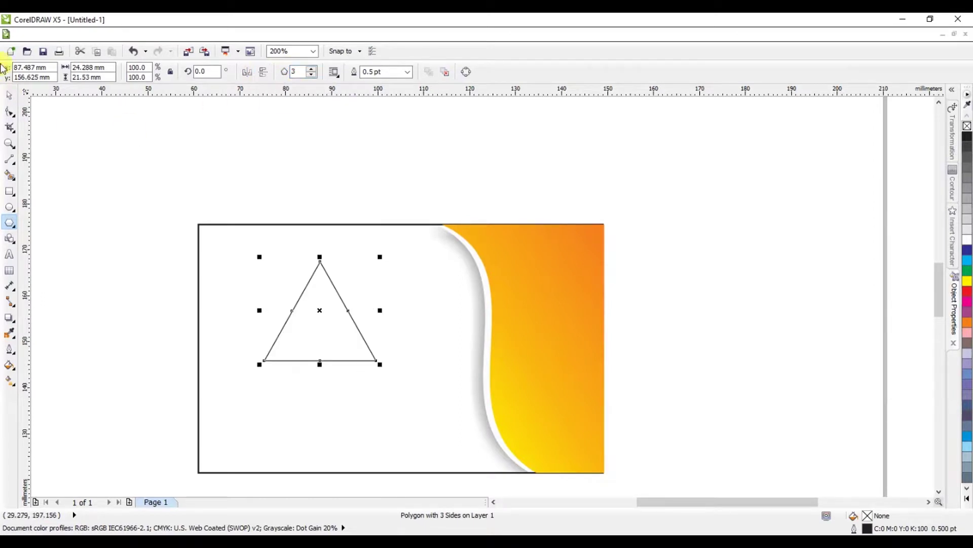
click(18, 92)
drag(330, 304, 515, 331)
scroll(515, 331, up, 1)
drag(590, 235, 584, 258)
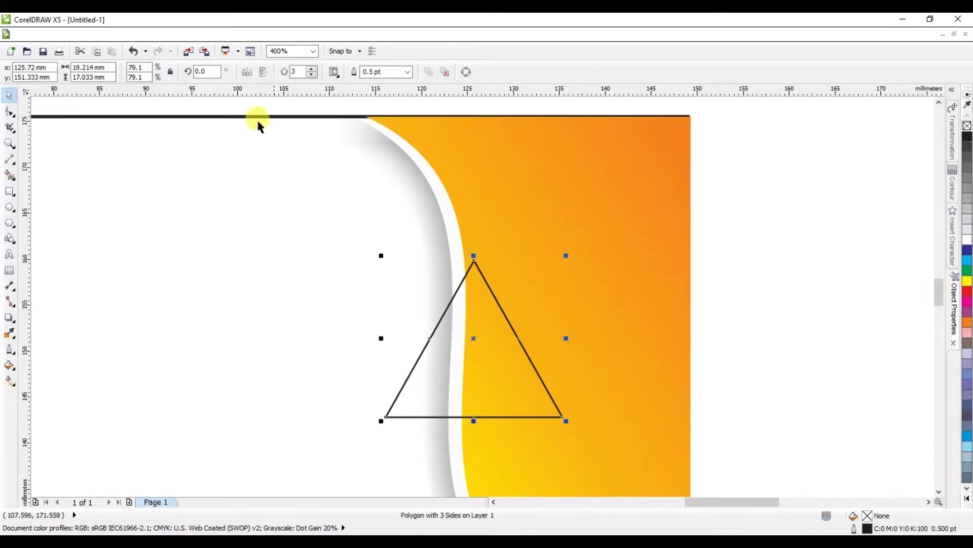
Step: Open the Fillet/Scallop/Chamfer docker from Window > Dockers
click(265, 31)
mouse_move(253, 33)
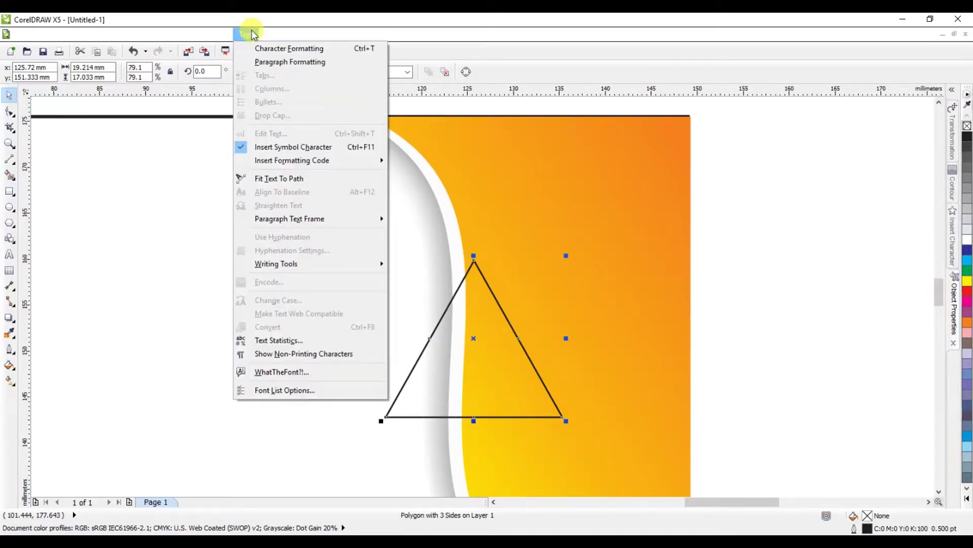
mouse_move(335, 34)
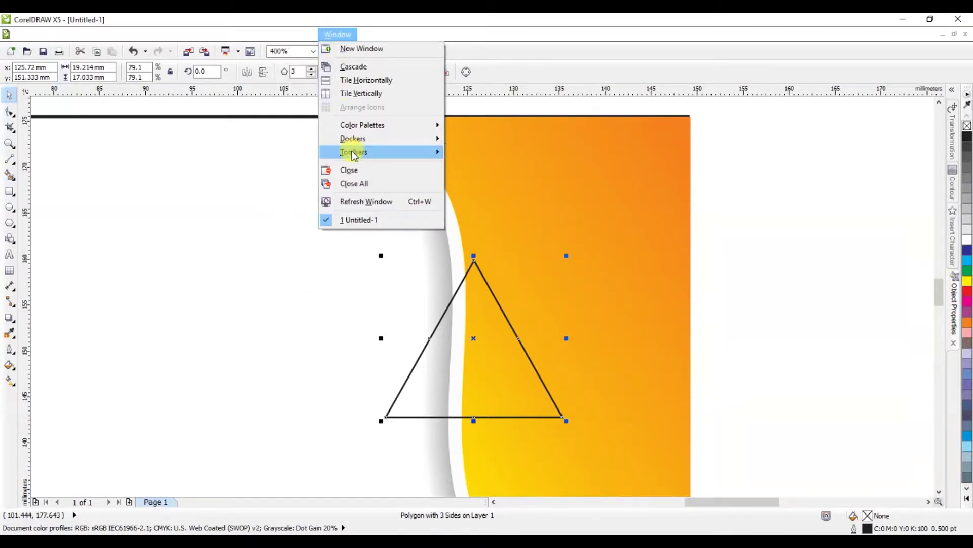
mouse_move(362, 143)
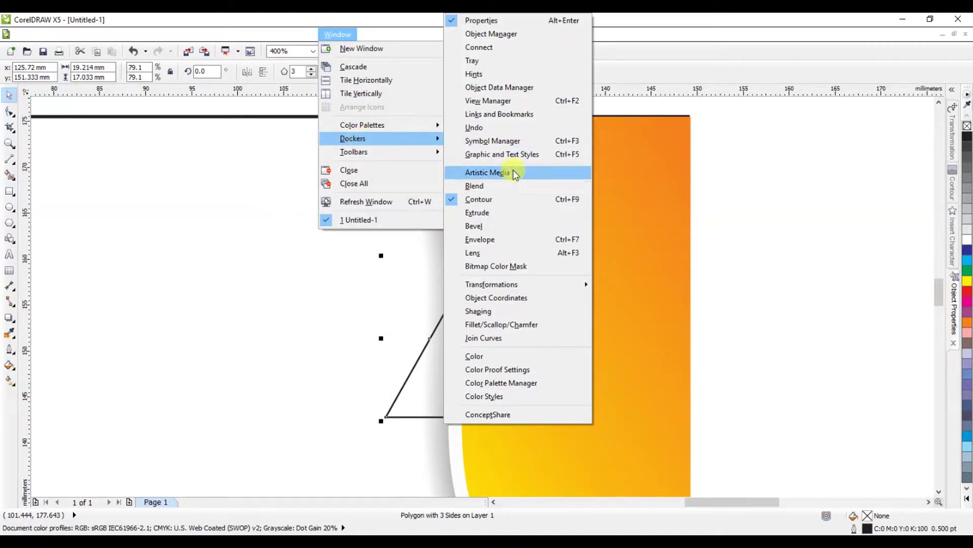
click(505, 325)
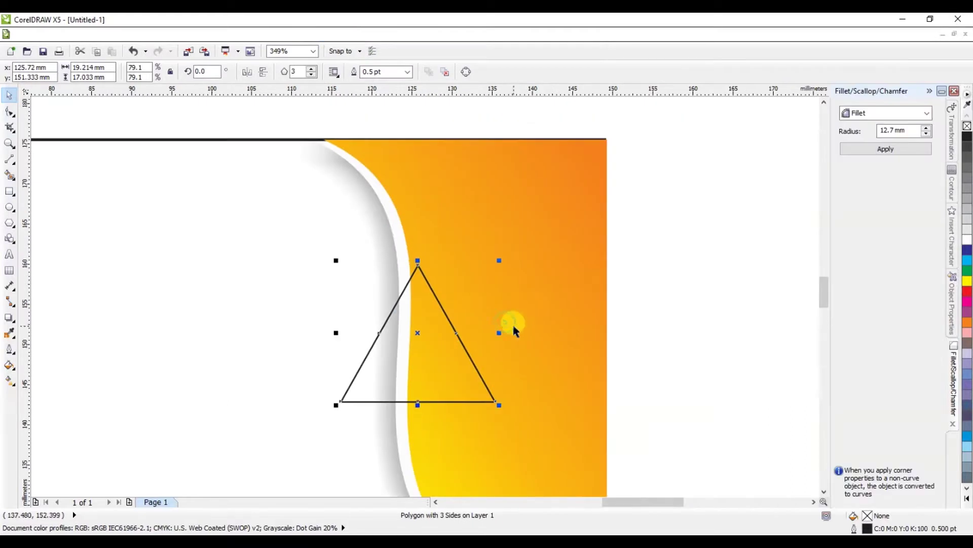
Step: Fillet the triangle's corners with a 3 mm radius, then again at 2 mm
drag(913, 129, 847, 130)
text(3)
click(877, 148)
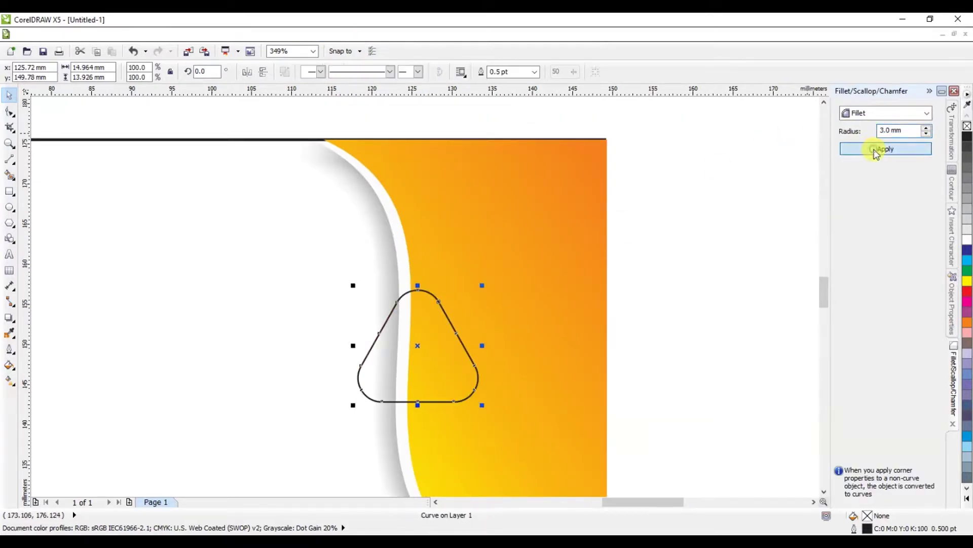
drag(907, 130, 830, 127)
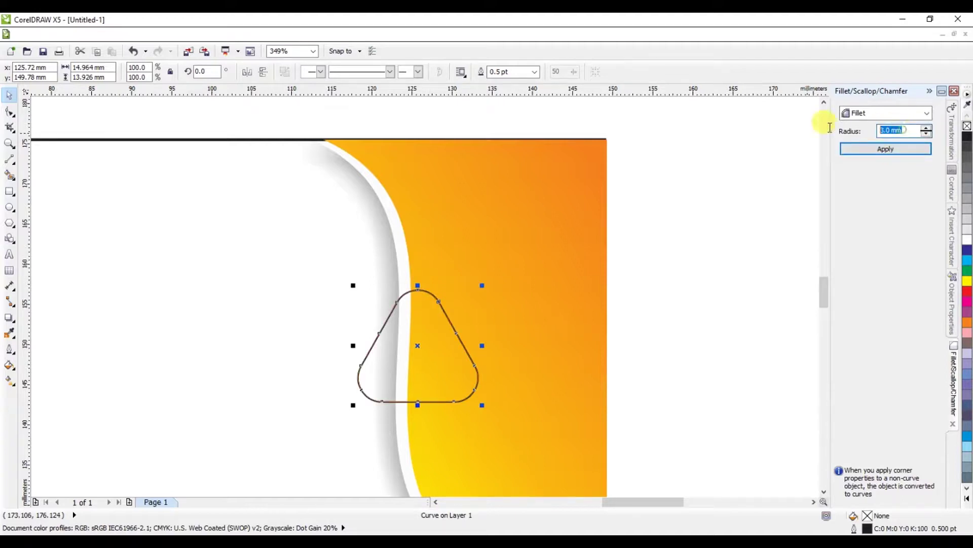
click(865, 153)
Step: Reselect the rounded triangle and enlarge it to 142.9%
click(678, 254)
scroll(491, 254, down, 3)
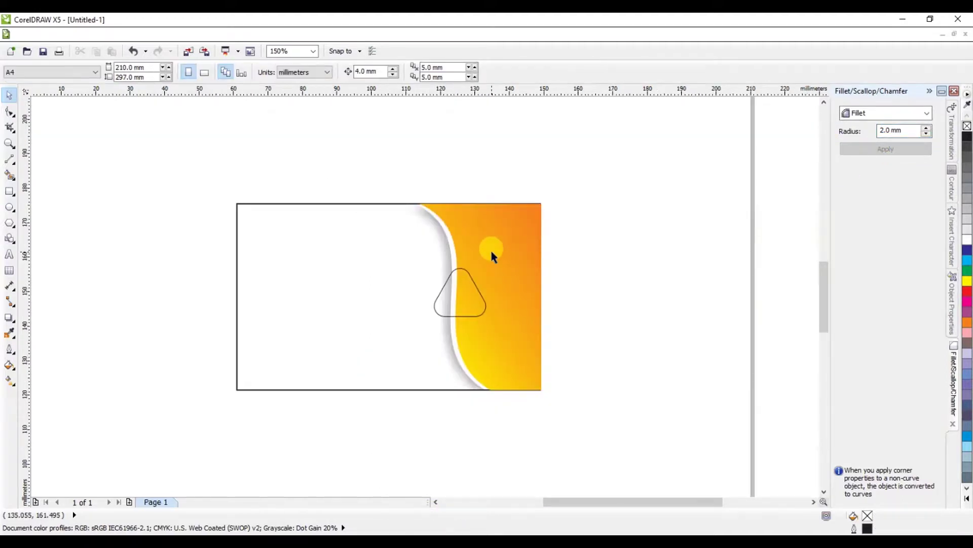
click(463, 283)
scroll(469, 284, up, 2)
drag(507, 254, 531, 233)
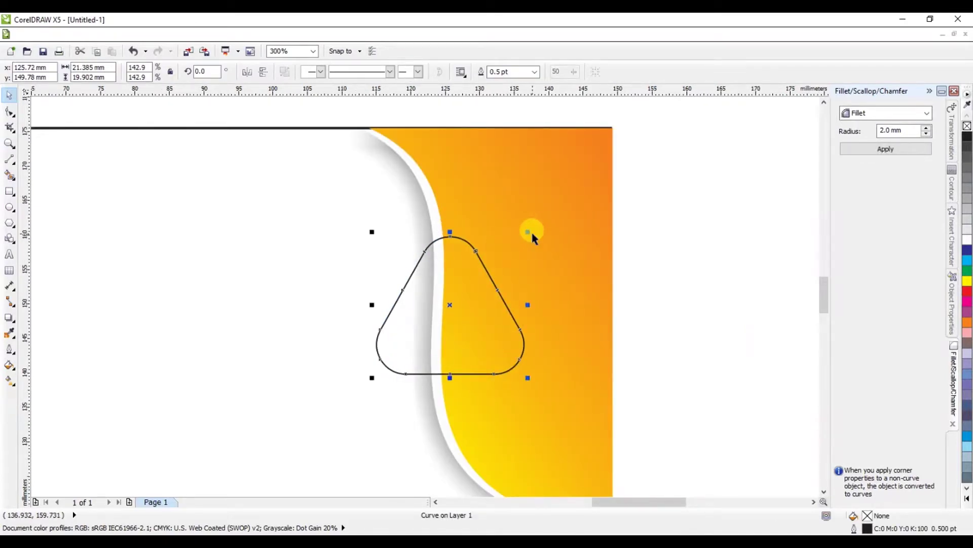
Step: Set the triangle's outline width to 1.2 pt
click(534, 72)
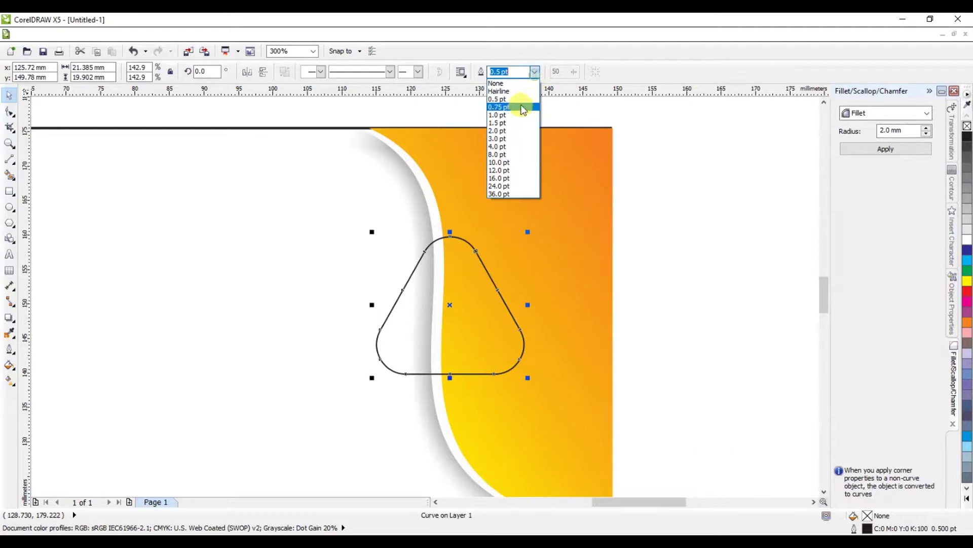
click(513, 122)
double_click(496, 72)
text(1.2)
key(Return)
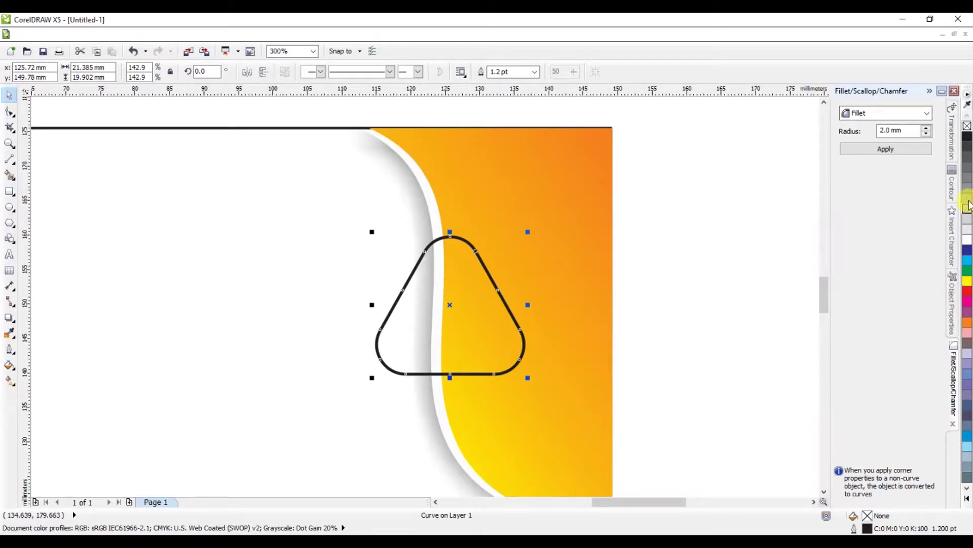
Step: Give the triangle a linear fountain fill from dark maroon to bright red, nudging its midpoint slightly
click(966, 141)
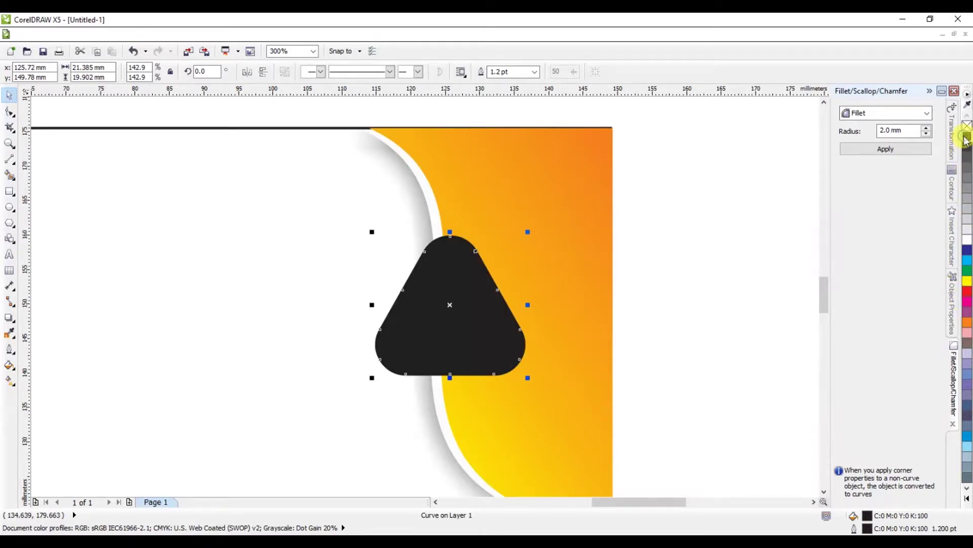
click(10, 379)
drag(443, 303, 566, 355)
drag(443, 302, 340, 267)
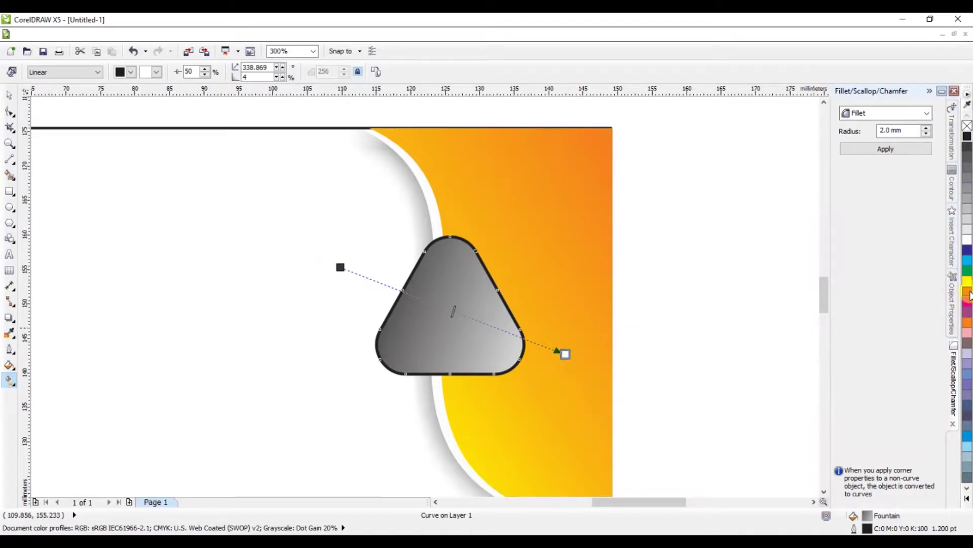
click(968, 291)
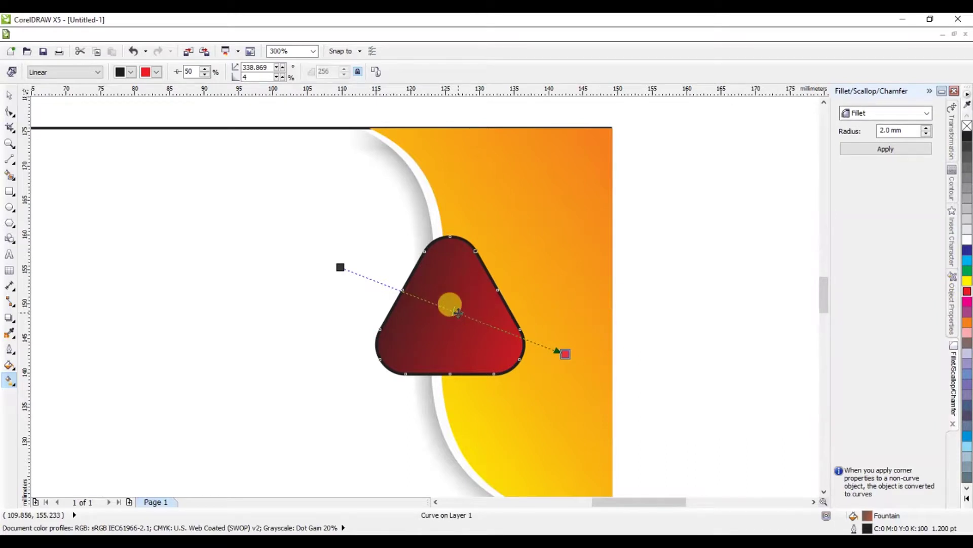
drag(455, 310, 455, 310)
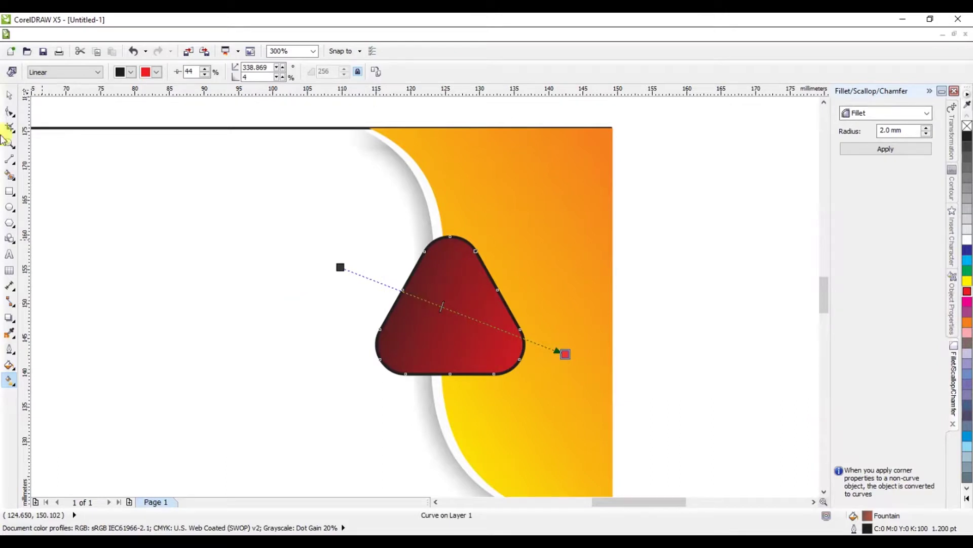
click(11, 96)
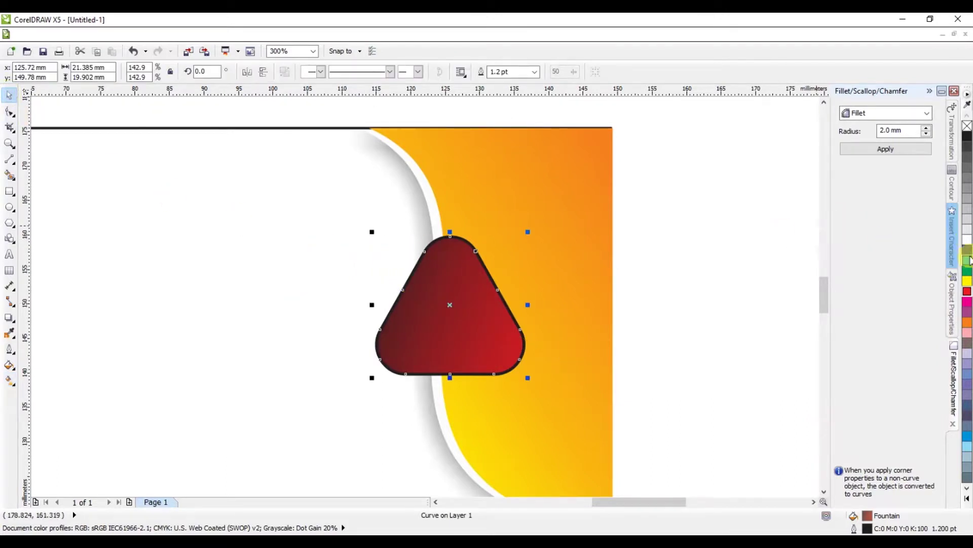
Step: Give the red triangle a white outline
right_click(967, 245)
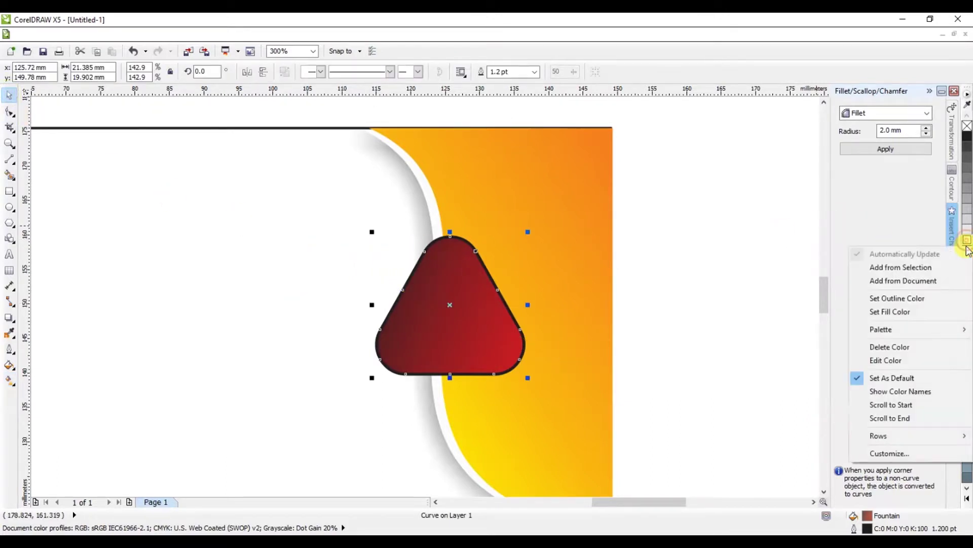
click(917, 300)
click(680, 274)
click(398, 303)
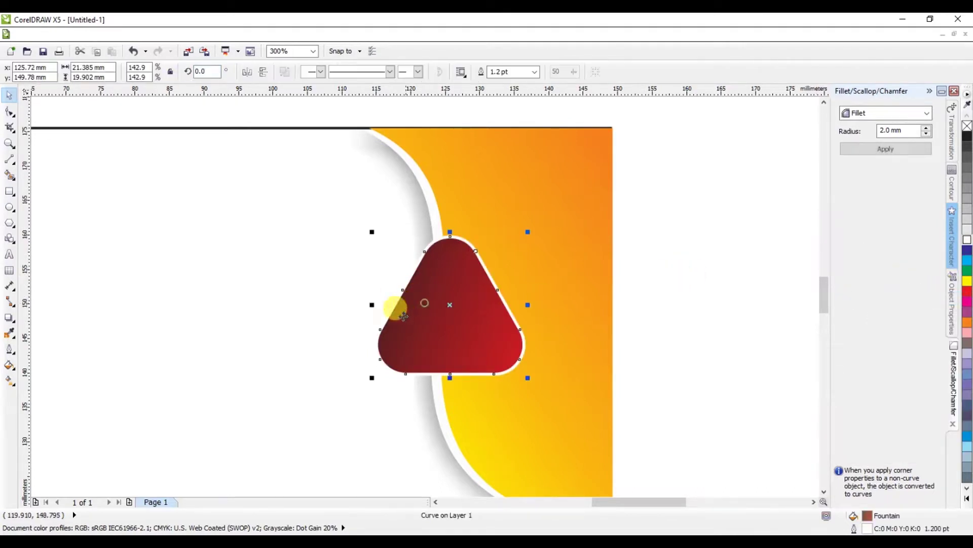
Step: Add a soft drop shadow toward the lower left, adjusting its opacity and offset
click(17, 318)
drag(439, 309, 396, 372)
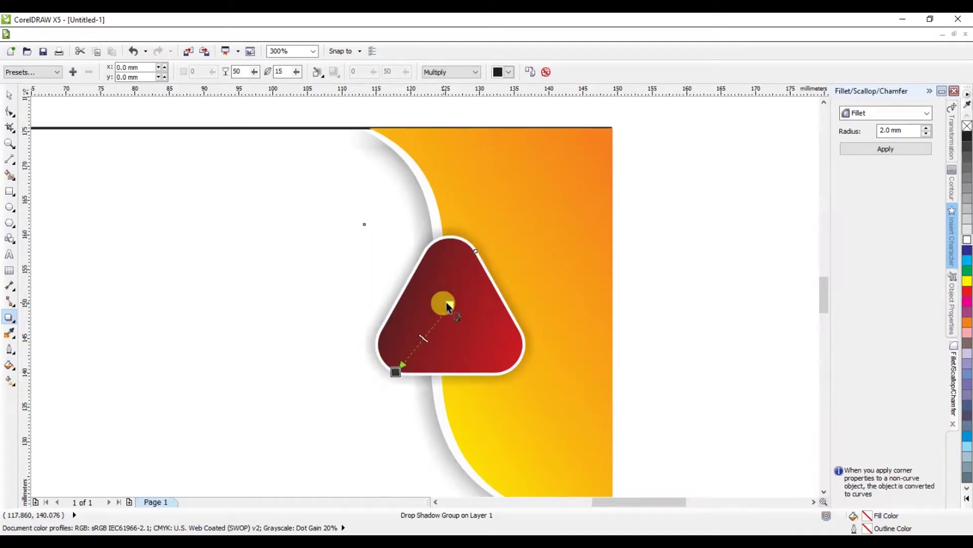
mouse_move(427, 332)
mouse_down()
mouse_move(417, 332)
mouse_move(436, 323)
mouse_move(409, 342)
mouse_move(430, 328)
mouse_up()
drag(394, 372, 384, 379)
mouse_move(420, 333)
mouse_down()
mouse_move(428, 337)
mouse_move(421, 341)
mouse_up()
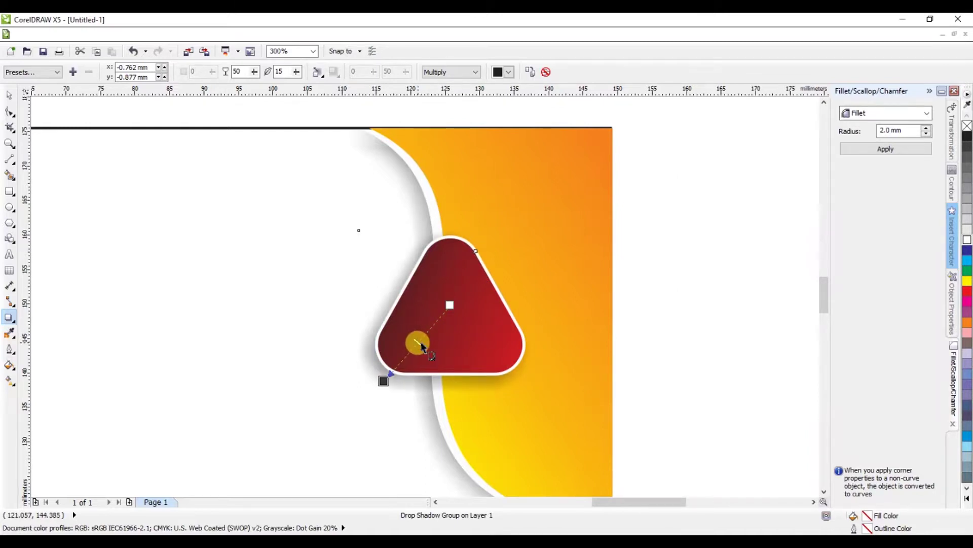
mouse_move(384, 380)
mouse_down()
mouse_move(388, 366)
mouse_move(394, 377)
mouse_up()
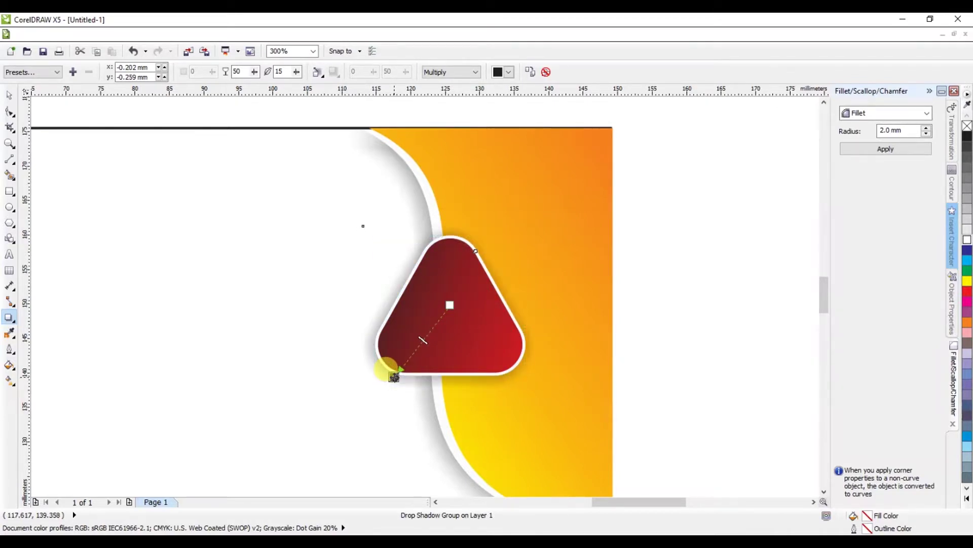
click(7, 97)
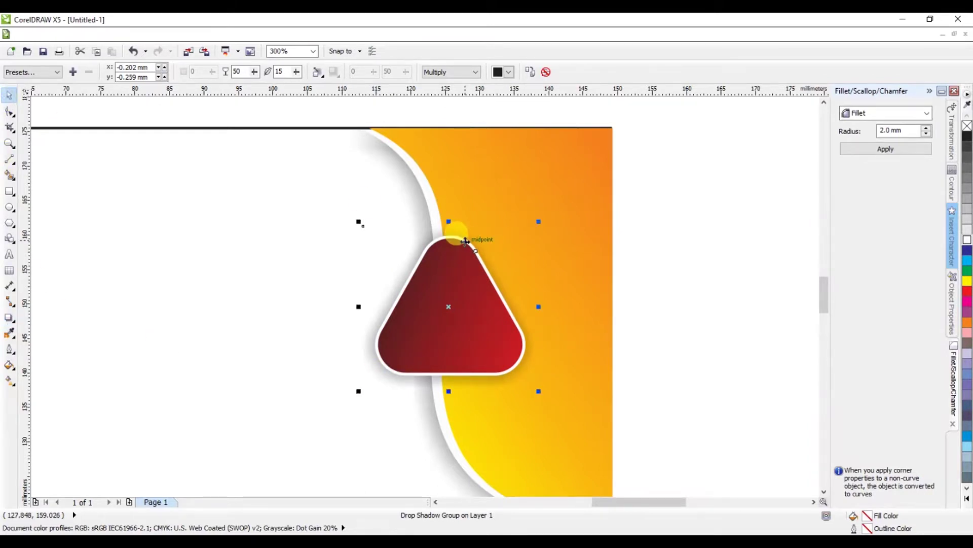
Step: Rotate the triangle into a turned duplicate, shift it left and tilt slightly clockwise
click(452, 252)
drag(537, 222, 451, 212)
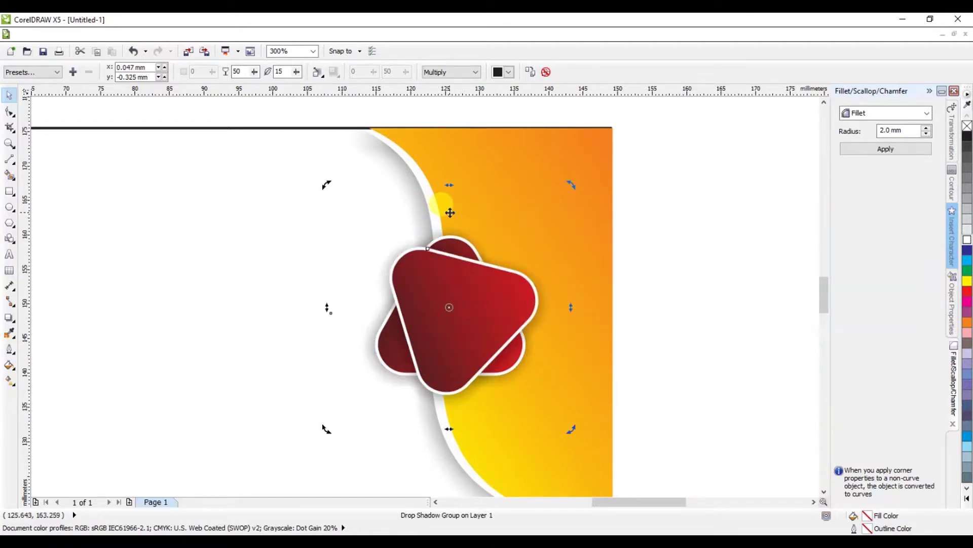
click(467, 280)
mouse_move(475, 287)
mouse_down()
mouse_move(453, 278)
mouse_move(470, 277)
mouse_up()
click(470, 277)
drag(568, 180, 586, 202)
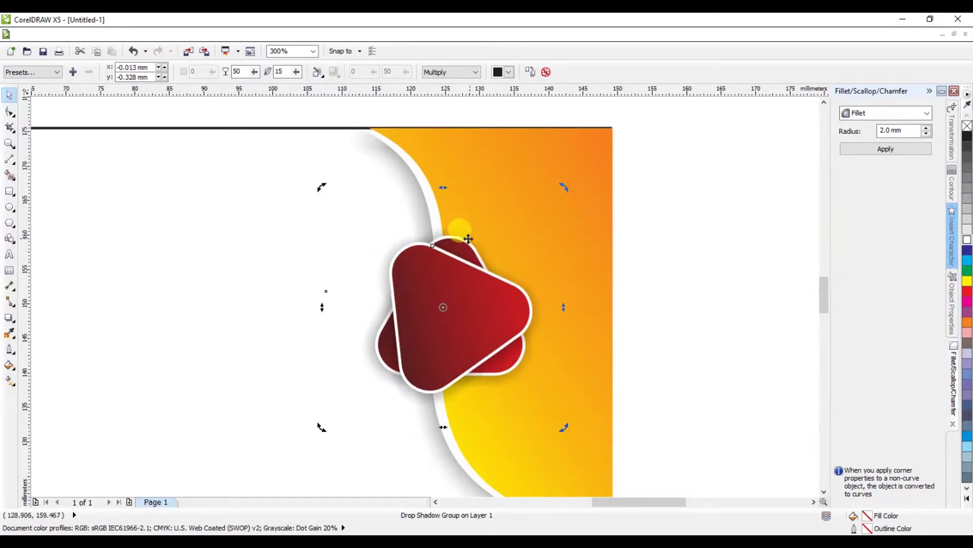
Step: Select the rear triangle on its own and rotate it to about 340.7°
click(674, 229)
click(469, 241)
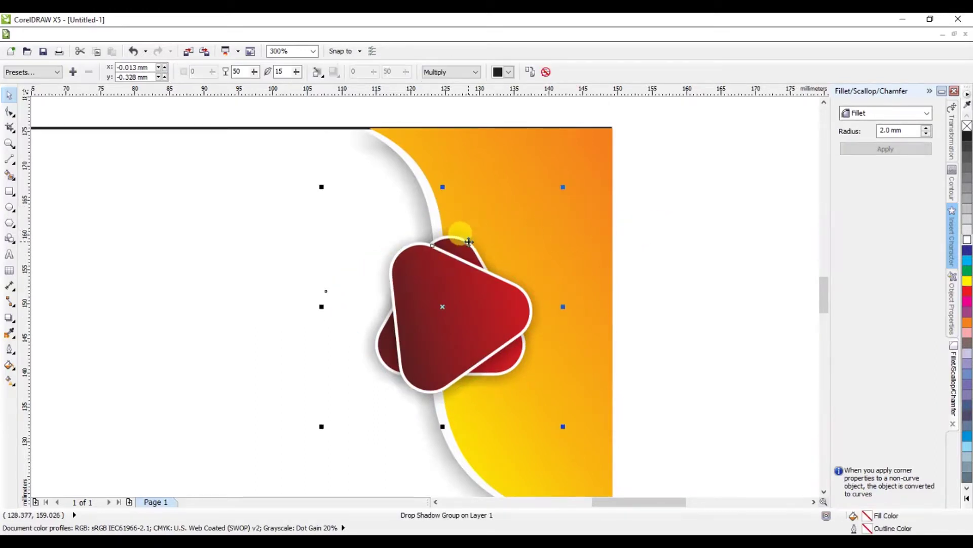
click(469, 241)
click(469, 239)
click(677, 243)
click(510, 369)
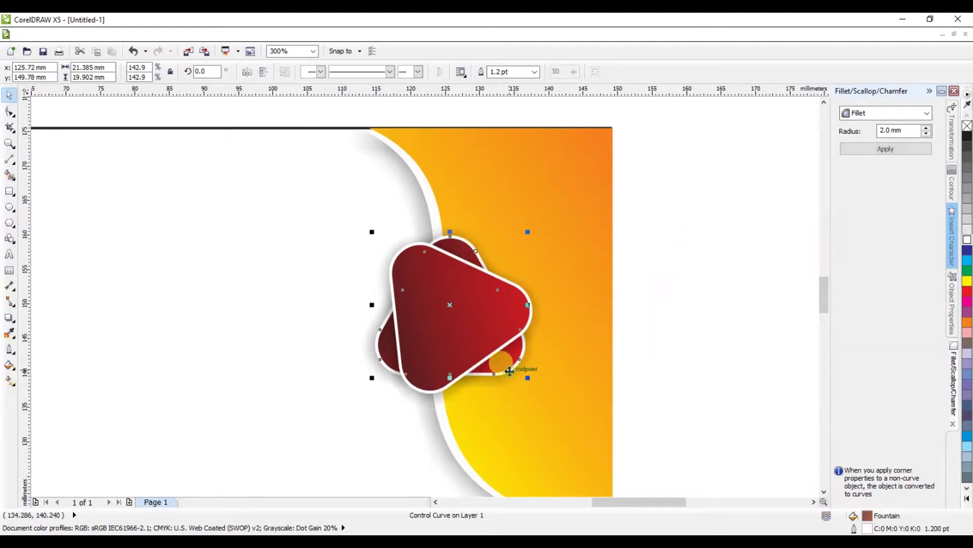
click(451, 304)
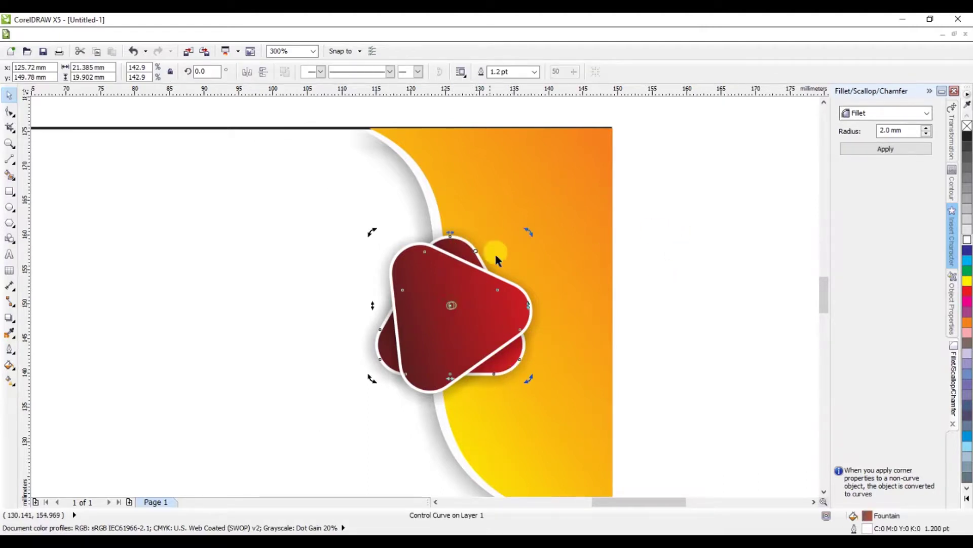
drag(532, 231, 564, 259)
Step: Fill the front triangle white and close the Fillet docker
click(686, 283)
click(503, 305)
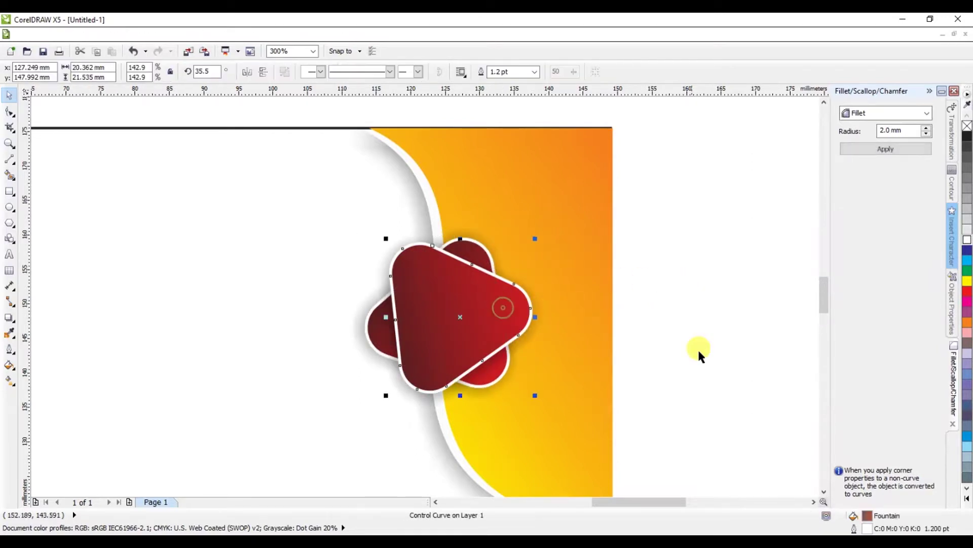
click(967, 240)
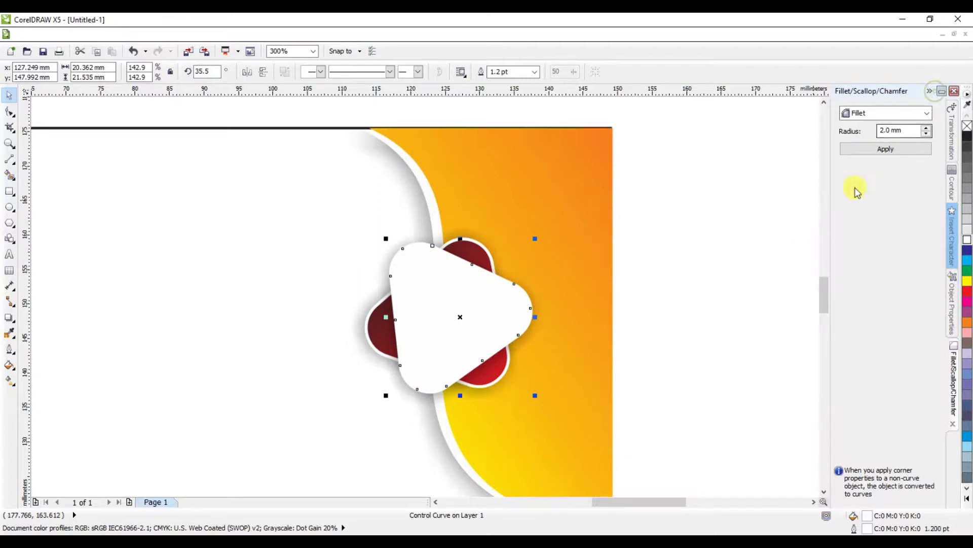
click(930, 91)
click(771, 212)
right_click(771, 212)
click(812, 272)
key(ctrl+i)
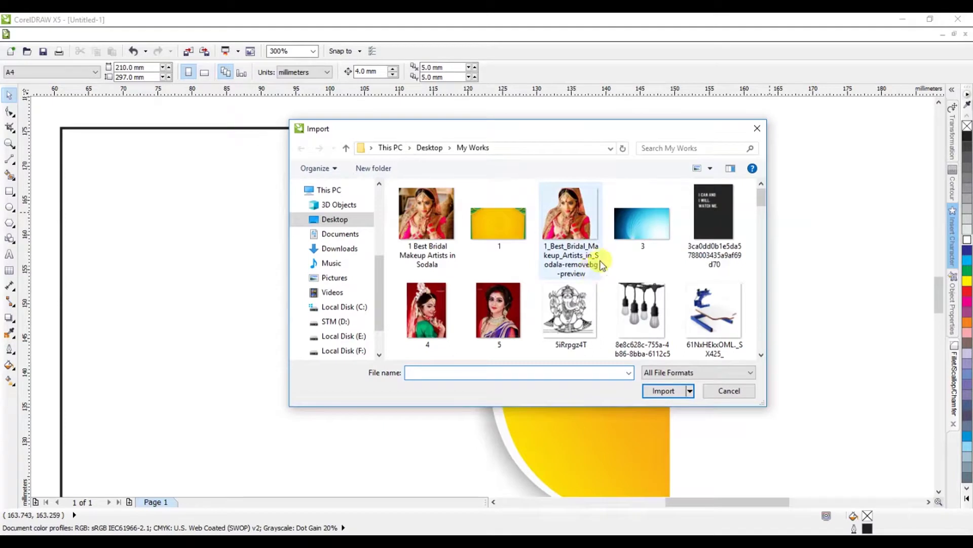
scroll(603, 263, down, 5)
scroll(604, 263, down, 4)
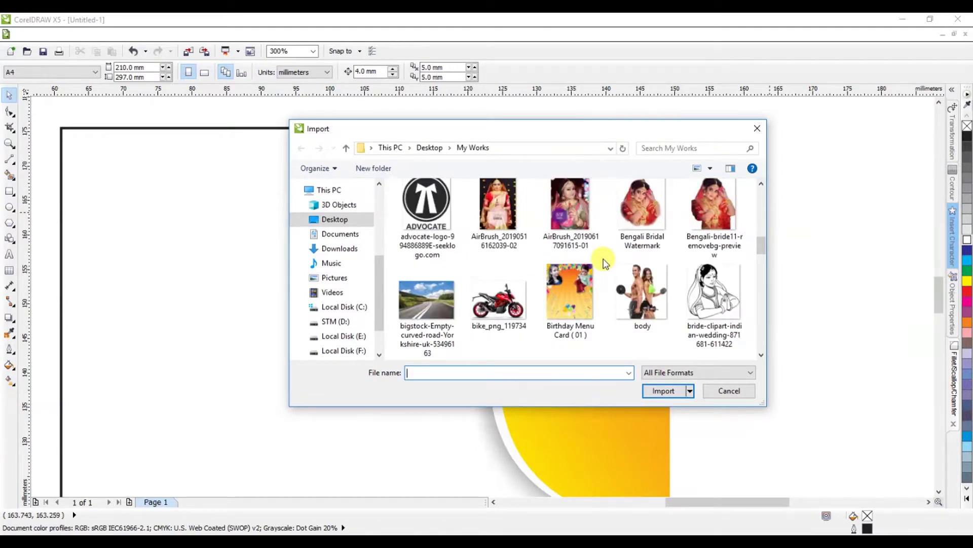
scroll(608, 256, up, 2)
click(692, 239)
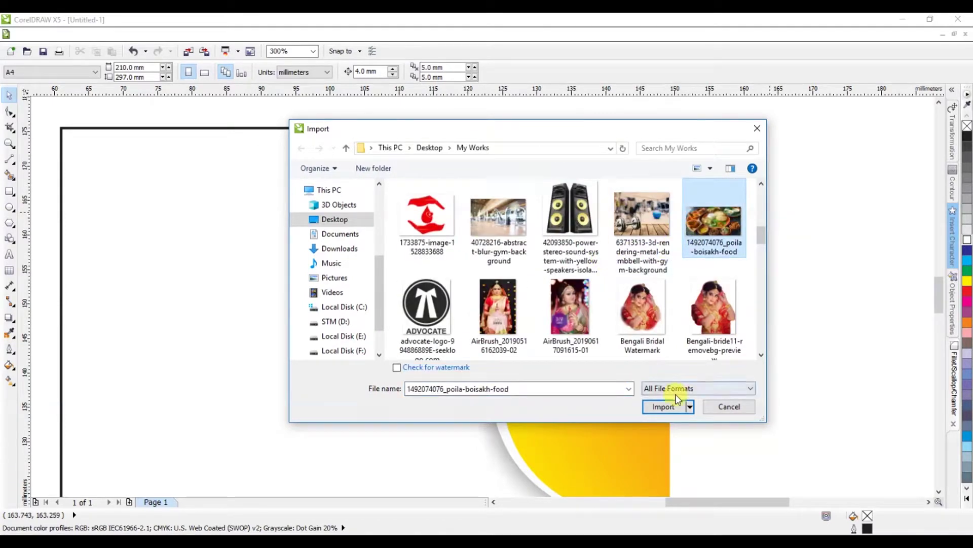
click(662, 406)
click(745, 234)
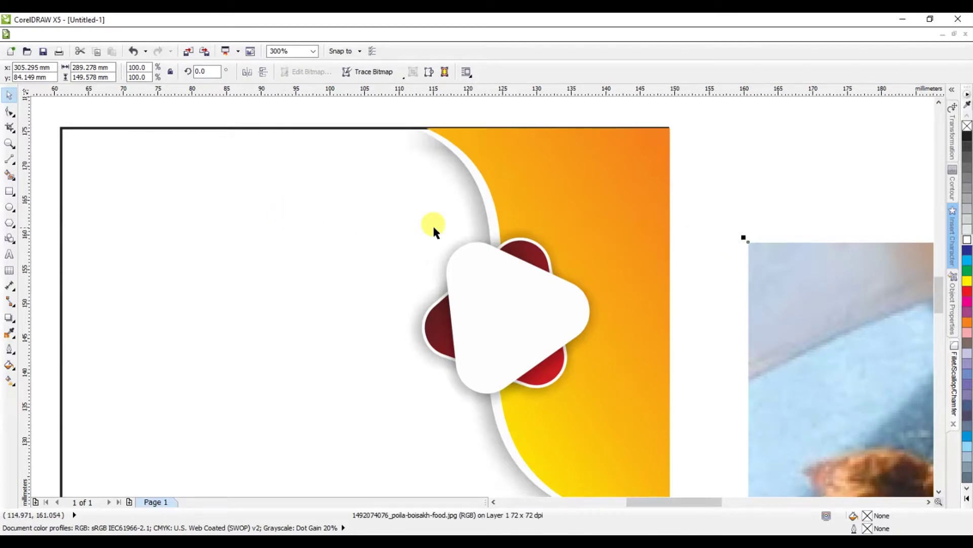
Step: Shrink the placed food photo to about 30% of its size
scroll(429, 224, down, 2)
scroll(646, 230, down, 1)
drag(870, 229, 604, 247)
Step: PowerClip the food photo inside the white rounded triangle
scroll(600, 245, up, 4)
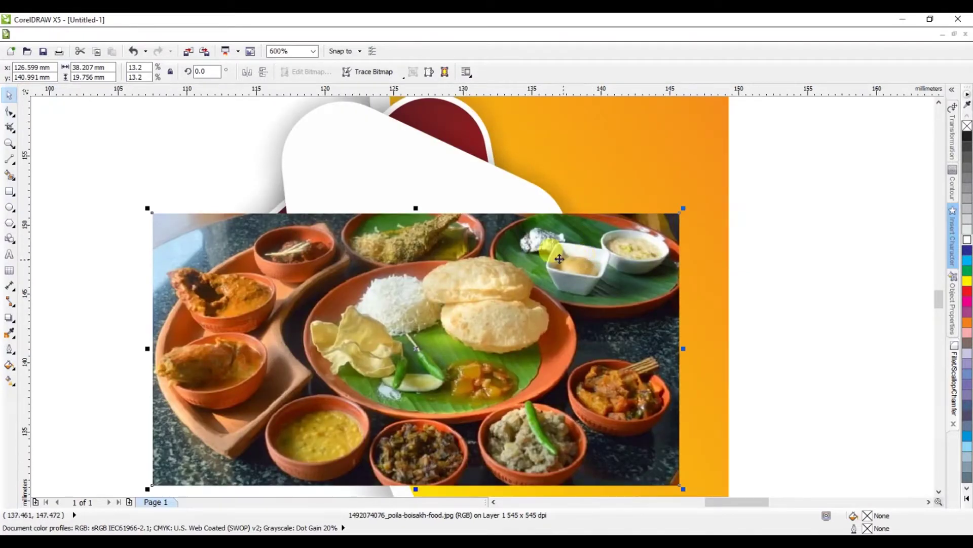
drag(560, 206, 559, 206)
click(245, 35)
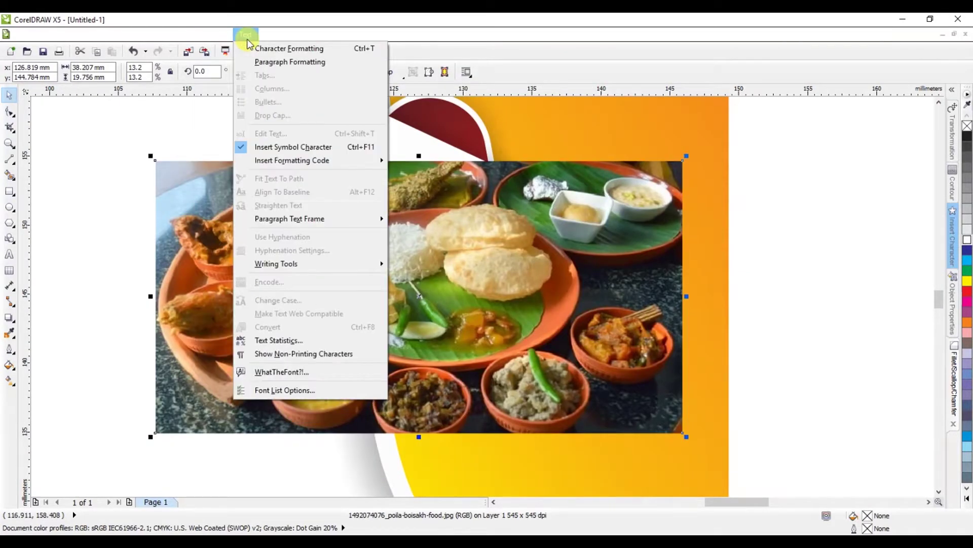
mouse_move(206, 205)
click(291, 204)
click(361, 147)
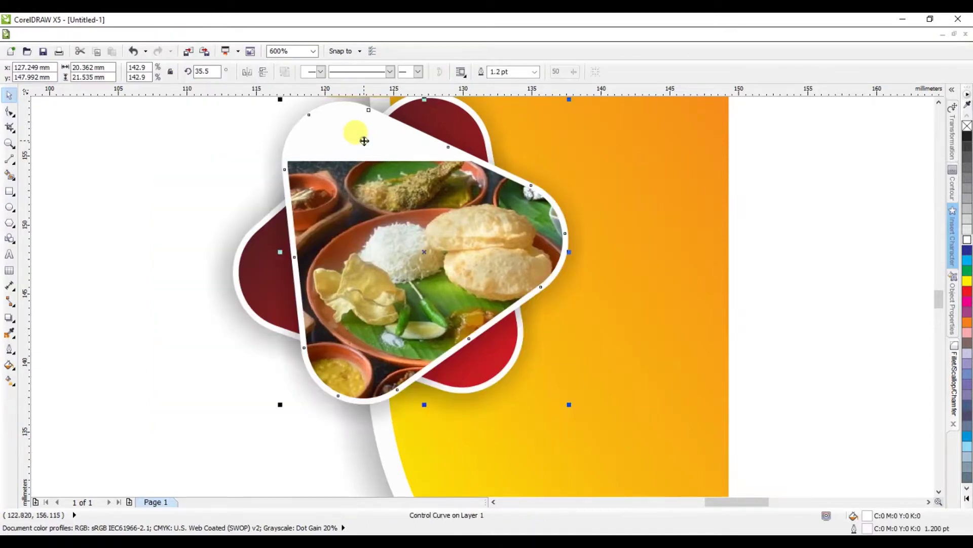
Step: Shift and stretch the clipped photo to centre the rice and puris, then finish editing
ctrl+click(408, 203)
drag(408, 203, 384, 139)
drag(404, 380, 404, 404)
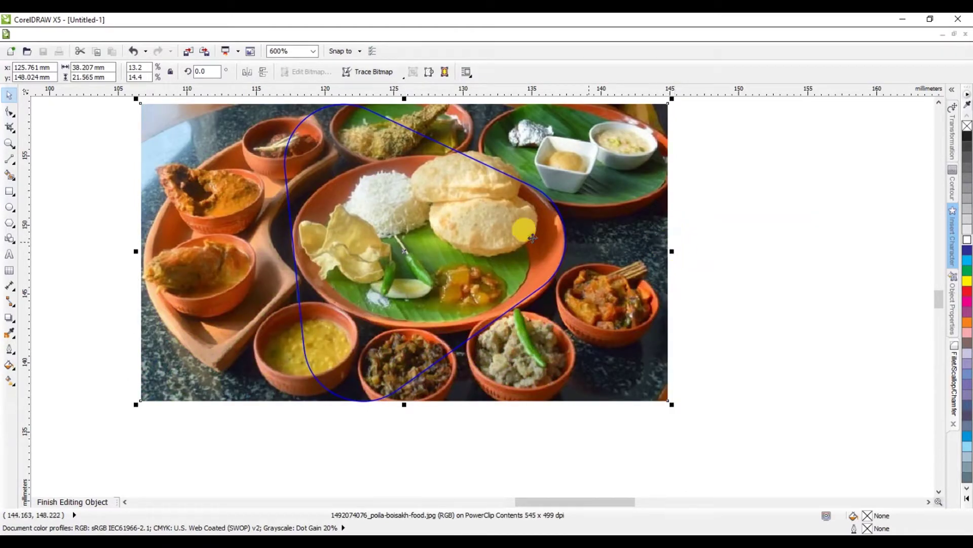
drag(438, 224, 426, 225)
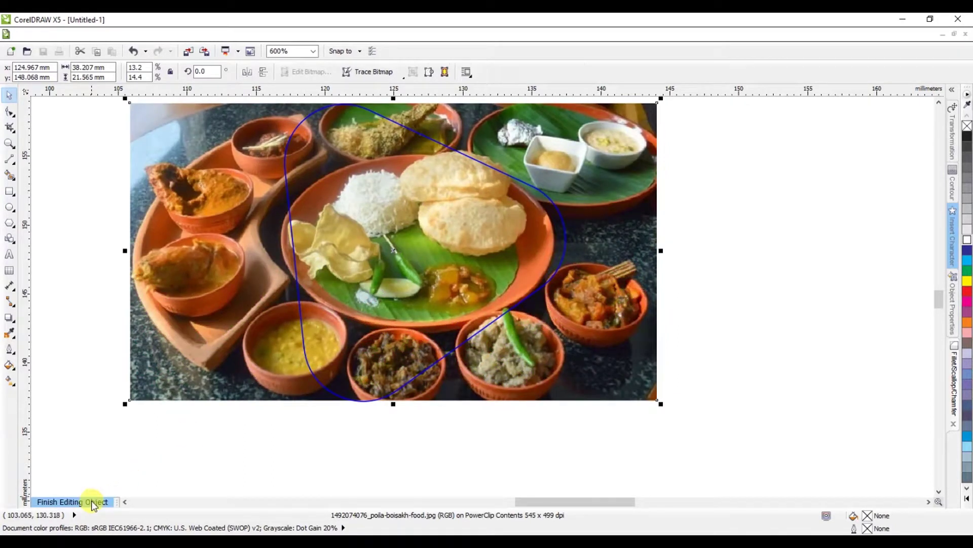
click(92, 500)
scroll(416, 300, down, 4)
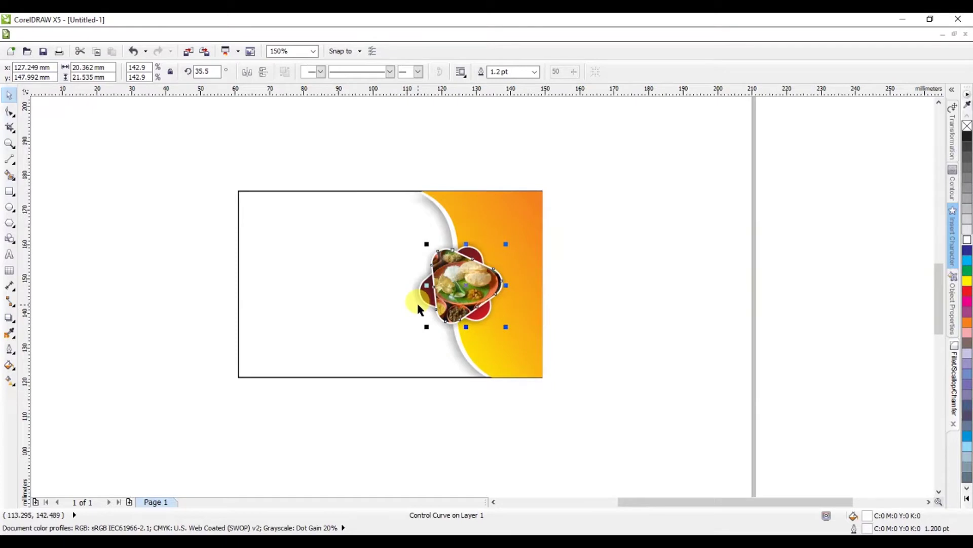
scroll(415, 300, up, 2)
Step: Draw a small rectangle near the card's bottom left
click(749, 196)
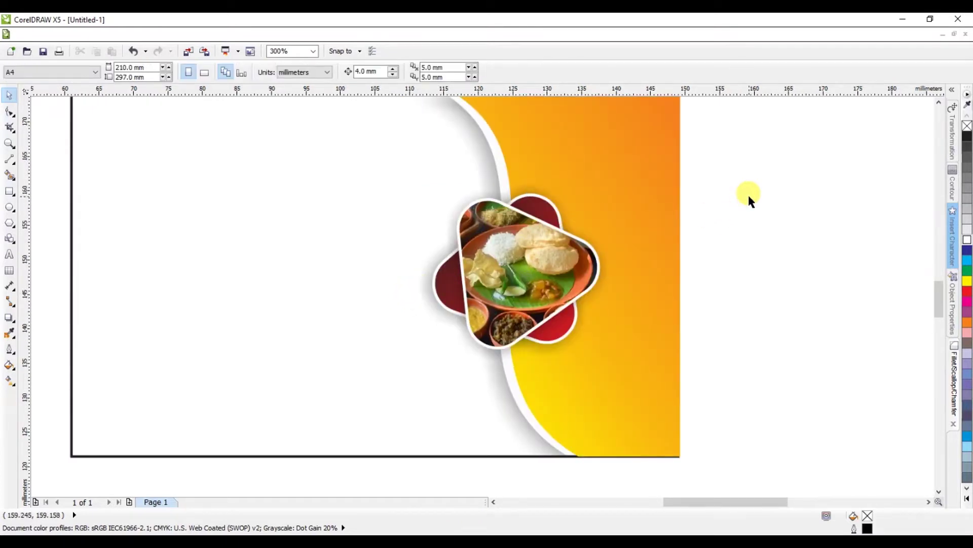
scroll(748, 193, down, 2)
scroll(617, 160, up, 2)
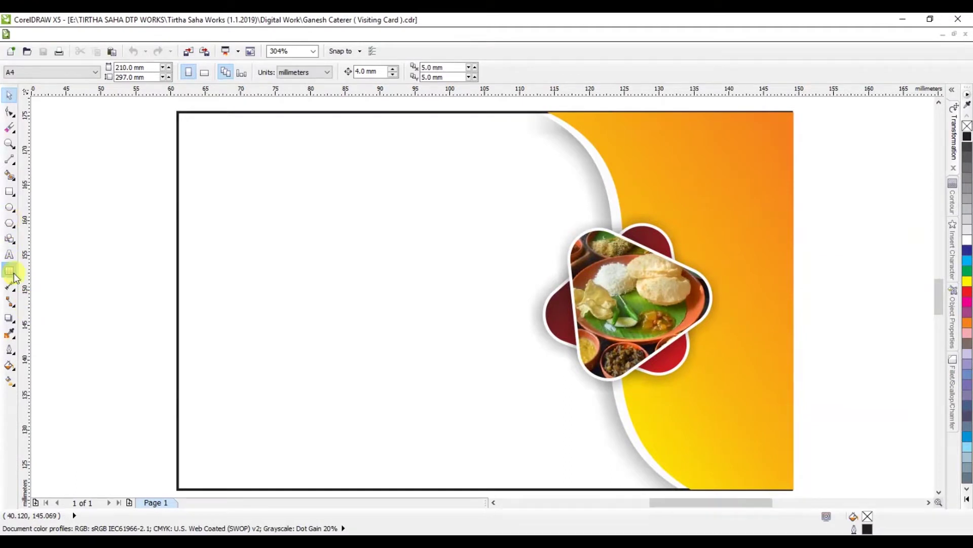
click(10, 193)
drag(204, 433, 361, 463)
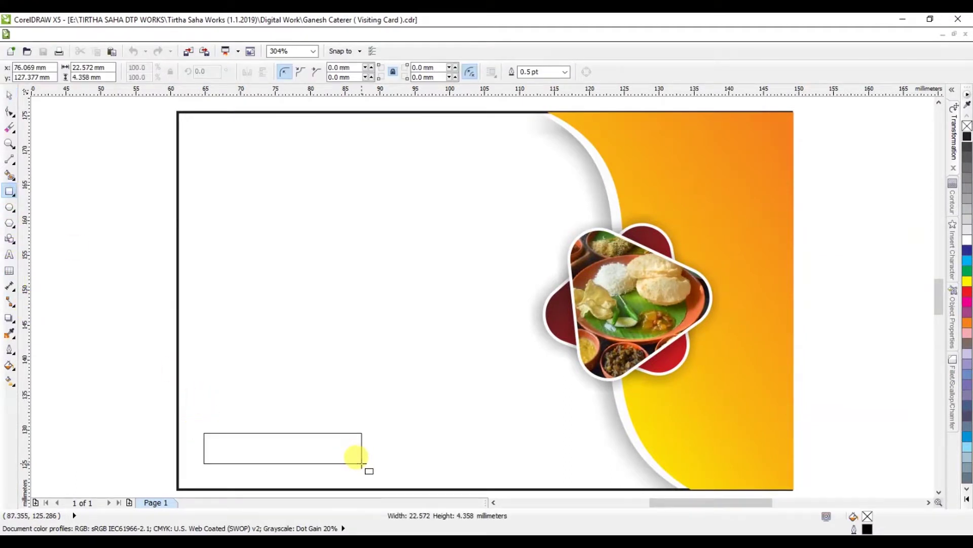
click(9, 95)
Step: Skew the small rectangle into a slanted parallelogram
click(66, 200)
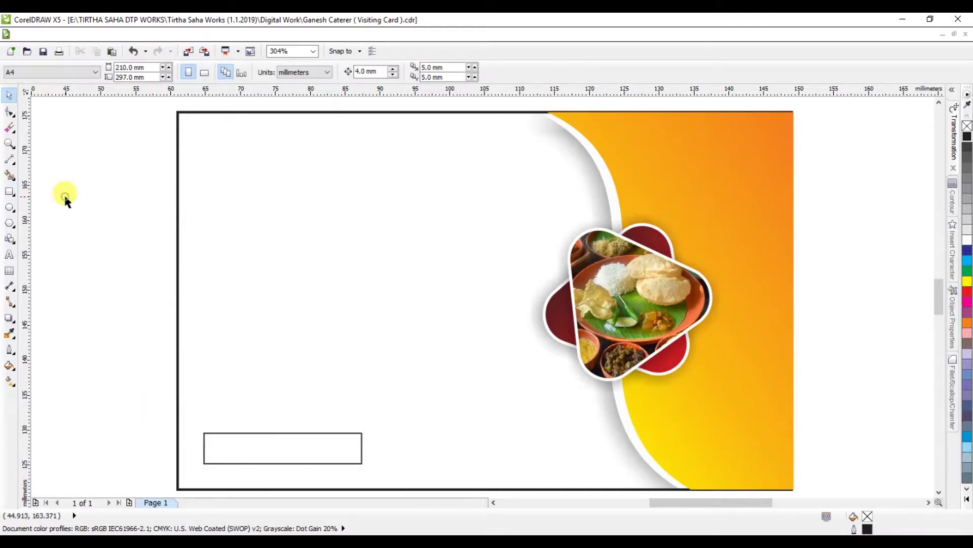
click(262, 428)
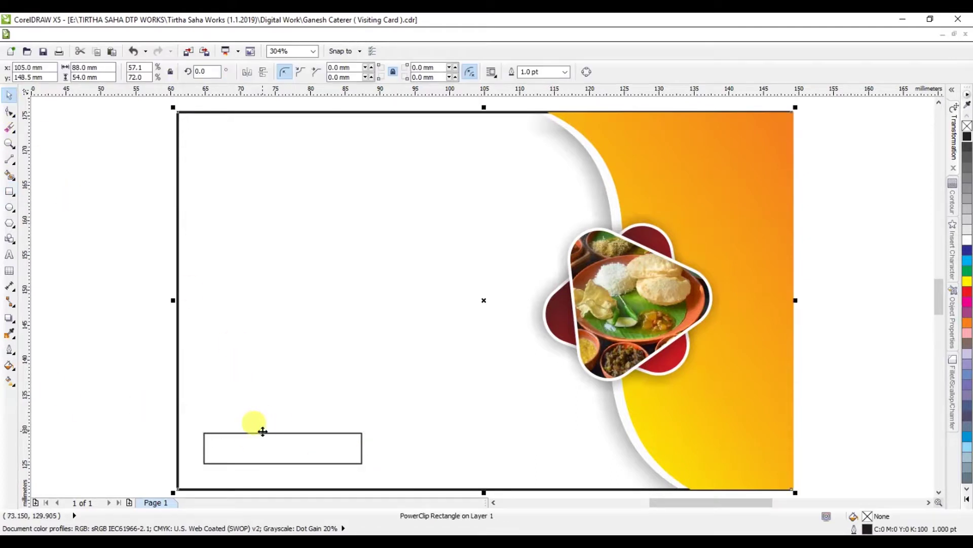
click(261, 434)
scroll(288, 358, down, 1)
scroll(256, 406, up, 2)
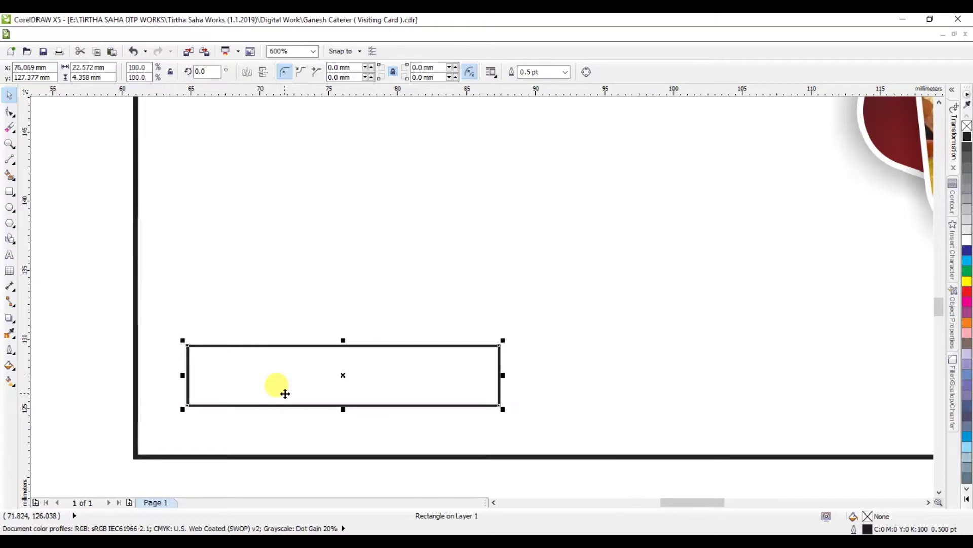
click(343, 338)
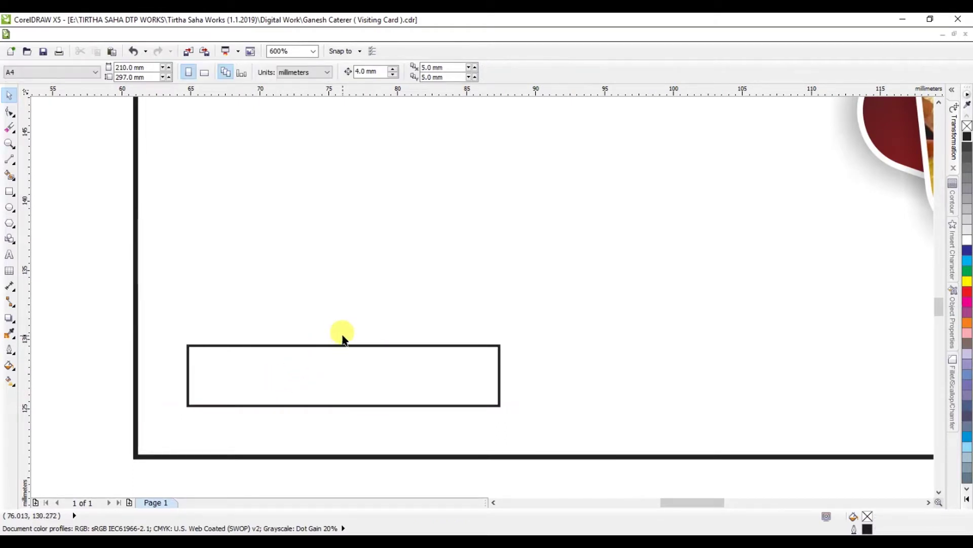
click(343, 341)
click(341, 347)
drag(341, 347, 366, 342)
Step: Make a narrow copy at the parallelogram's left end, tilted into a black folded tab
click(377, 360)
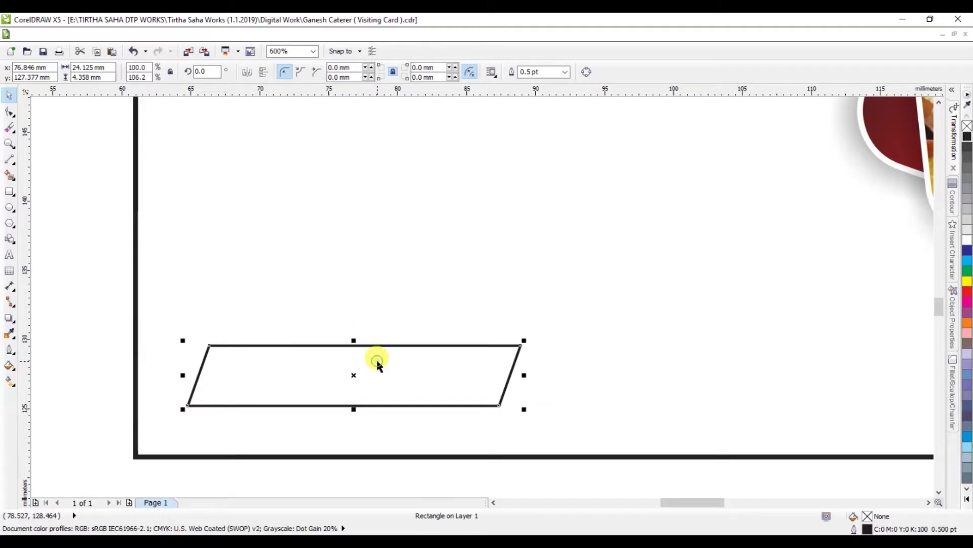
drag(524, 376, 288, 364)
click(196, 341)
drag(236, 341, 251, 338)
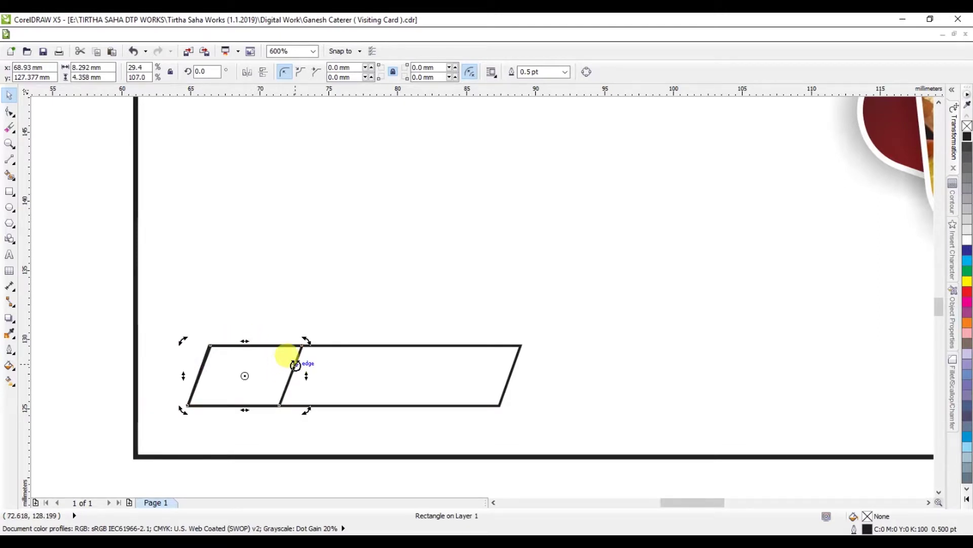
drag(304, 375, 305, 399)
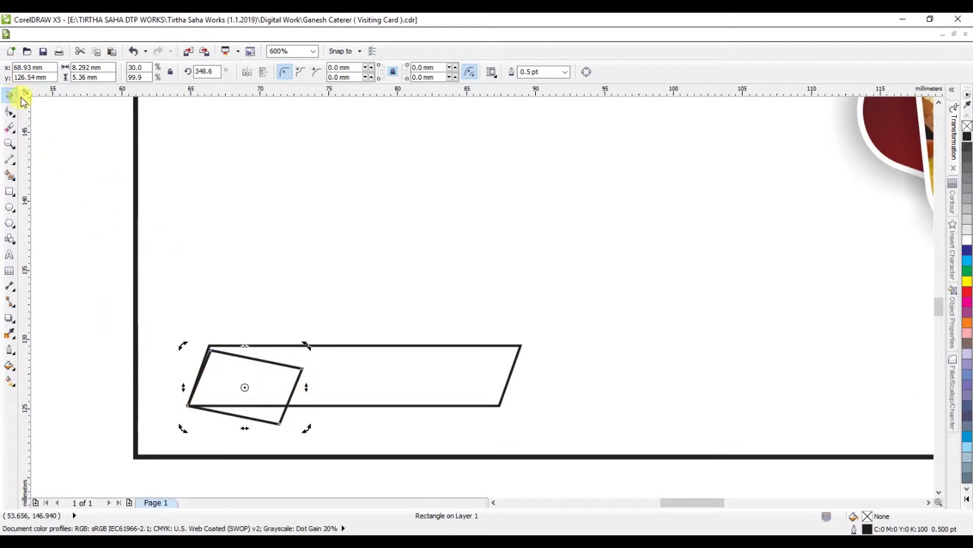
click(966, 137)
Step: Fill the large parallelogram blue and bring it in front of the tab
click(437, 347)
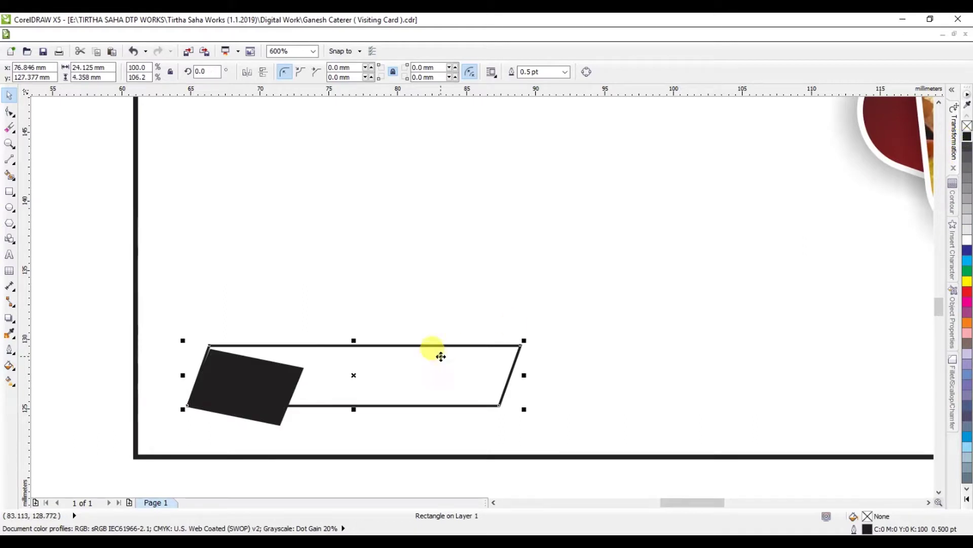
click(965, 256)
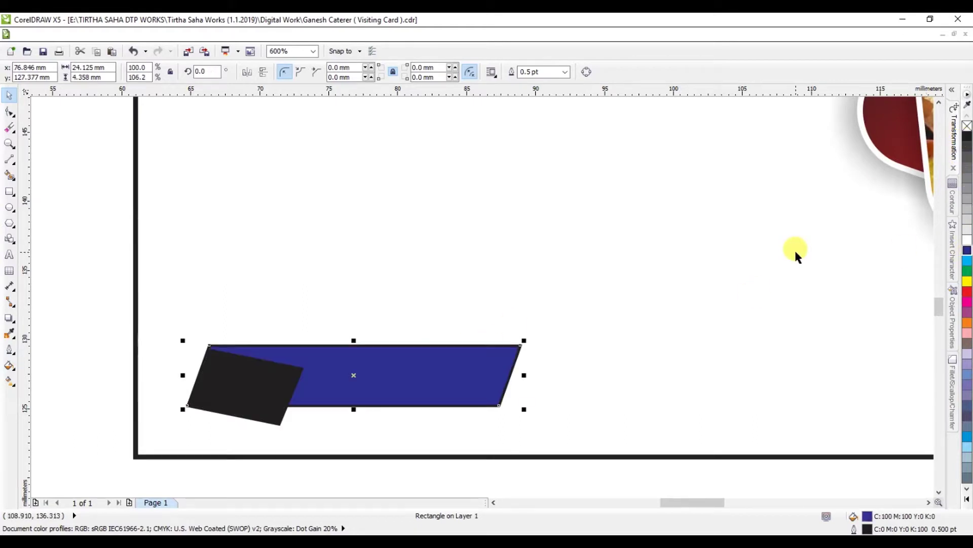
key(shift+Page_Up)
scroll(365, 342, down, 2)
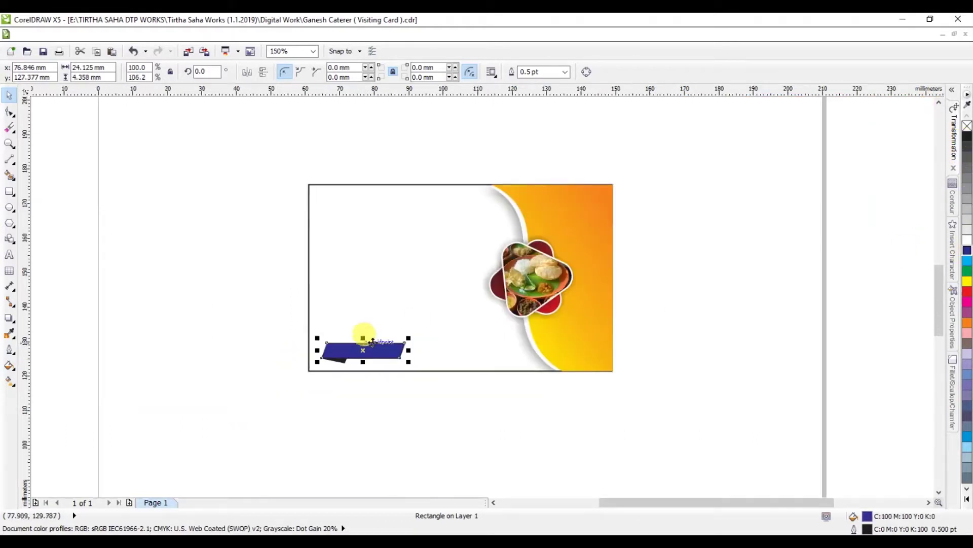
scroll(403, 341, up, 1)
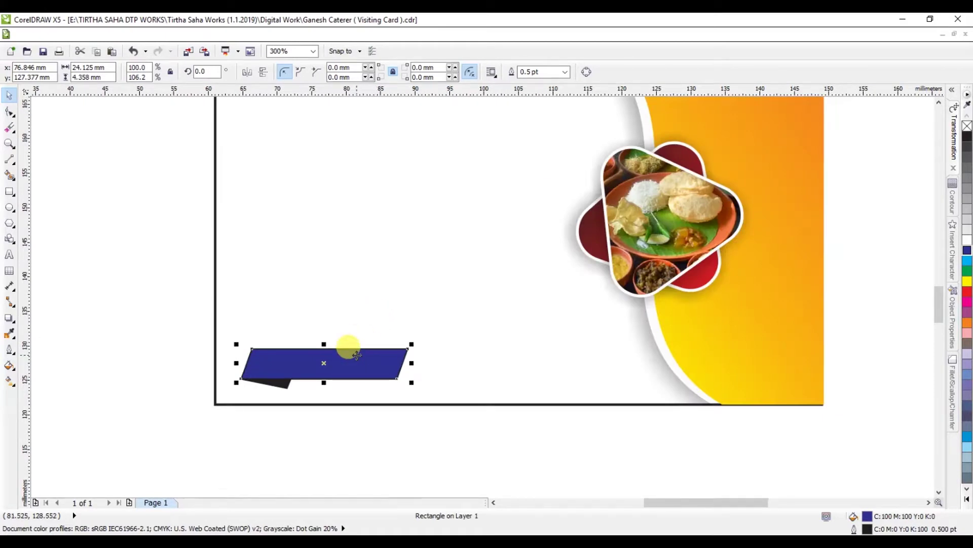
scroll(343, 305, down, 1)
scroll(354, 235, up, 1)
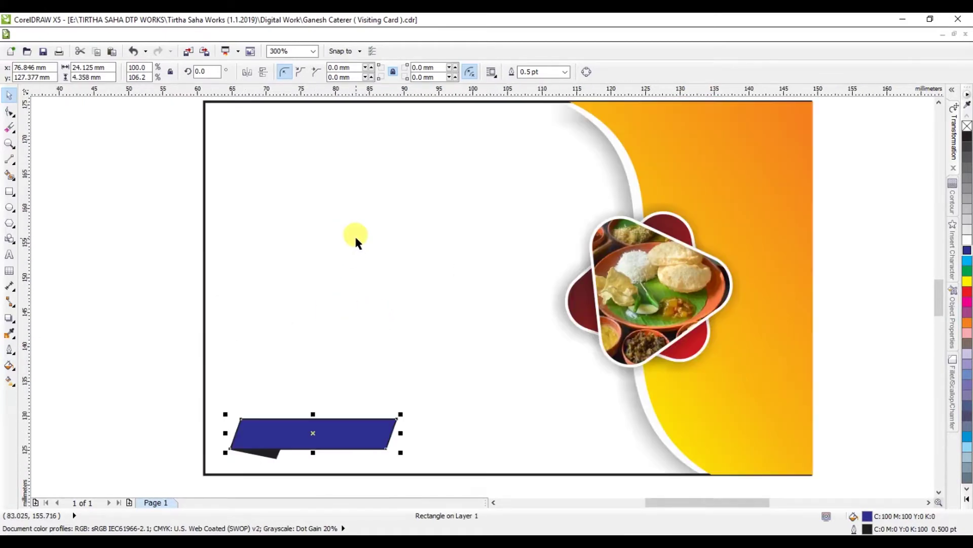
click(667, 216)
scroll(667, 216, down, 1)
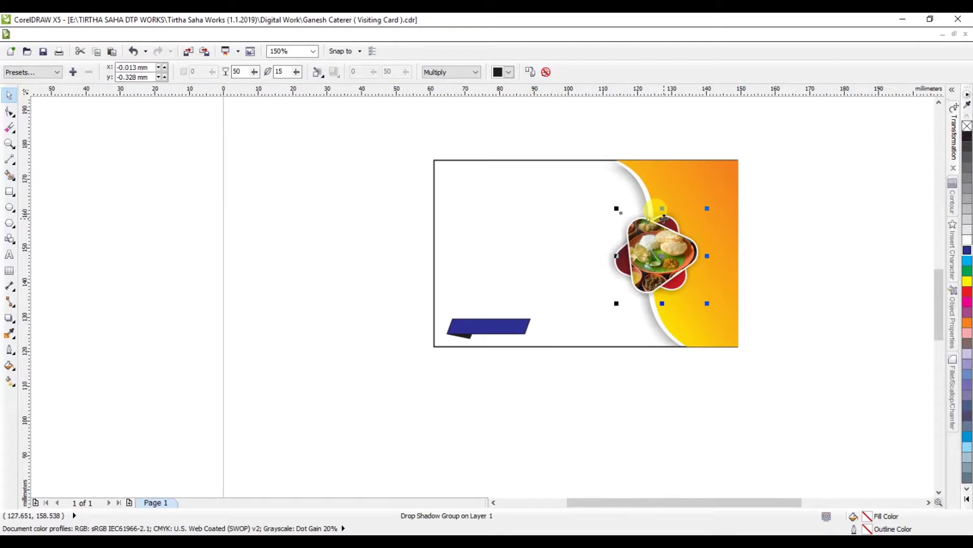
Step: Drag out a copy of the food image, then undo it
drag(664, 218, 468, 127)
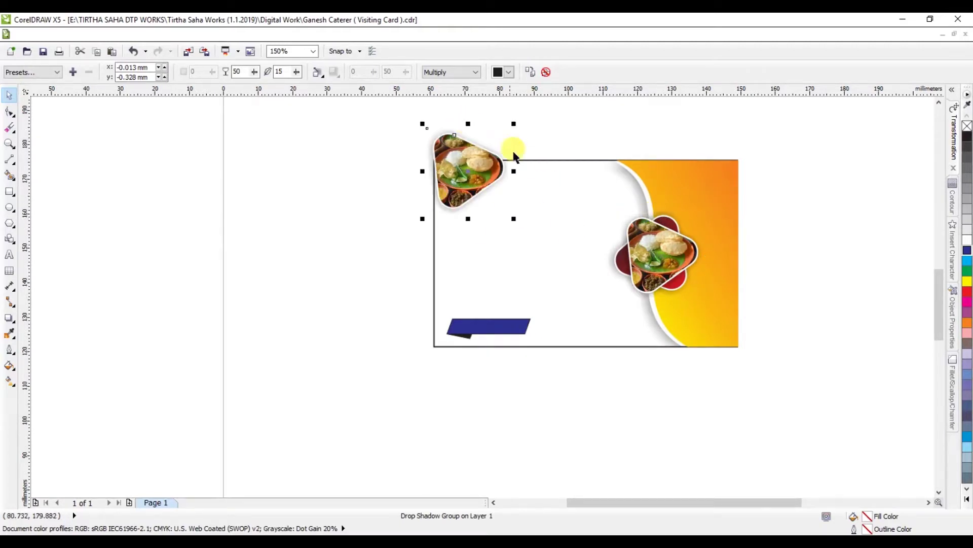
scroll(552, 136, up, 1)
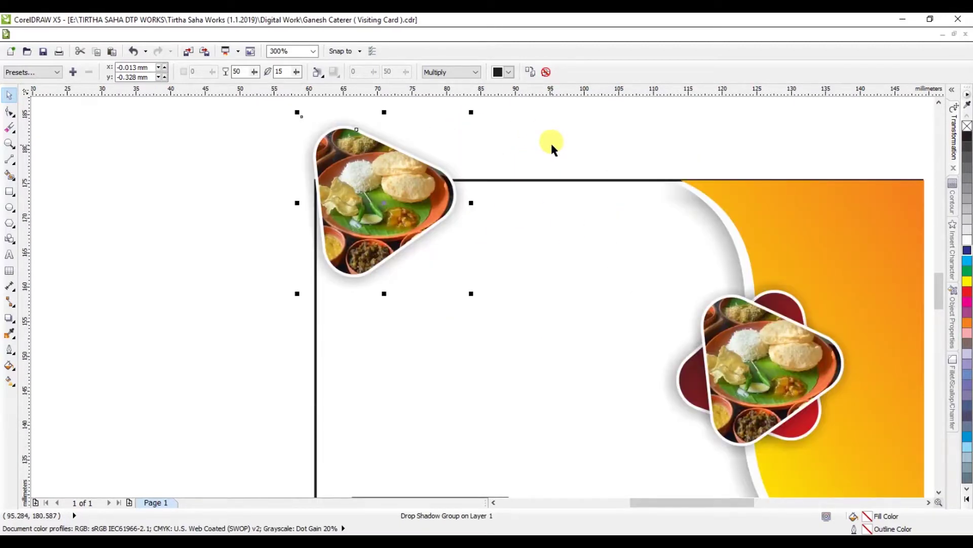
key(ctrl+z)
key(ctrl+z)
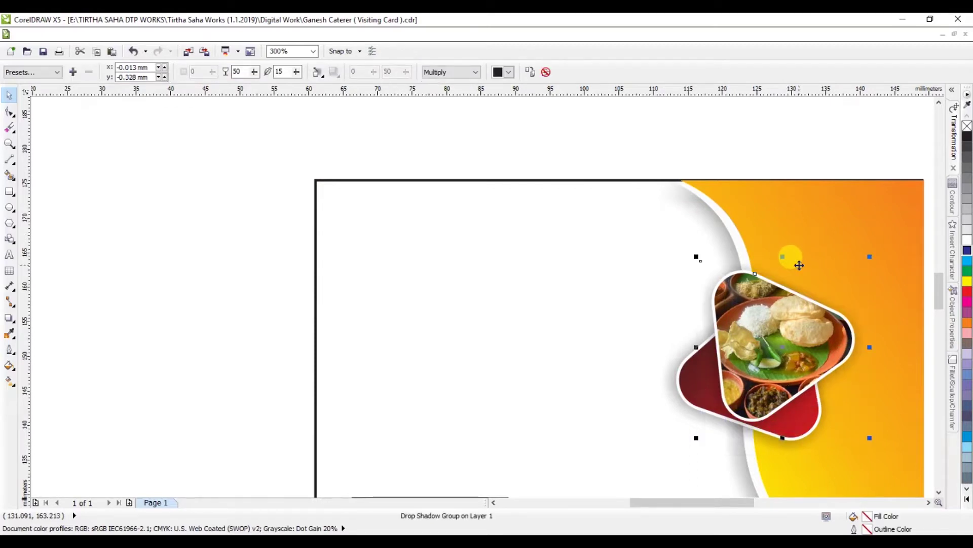
key(ctrl+z)
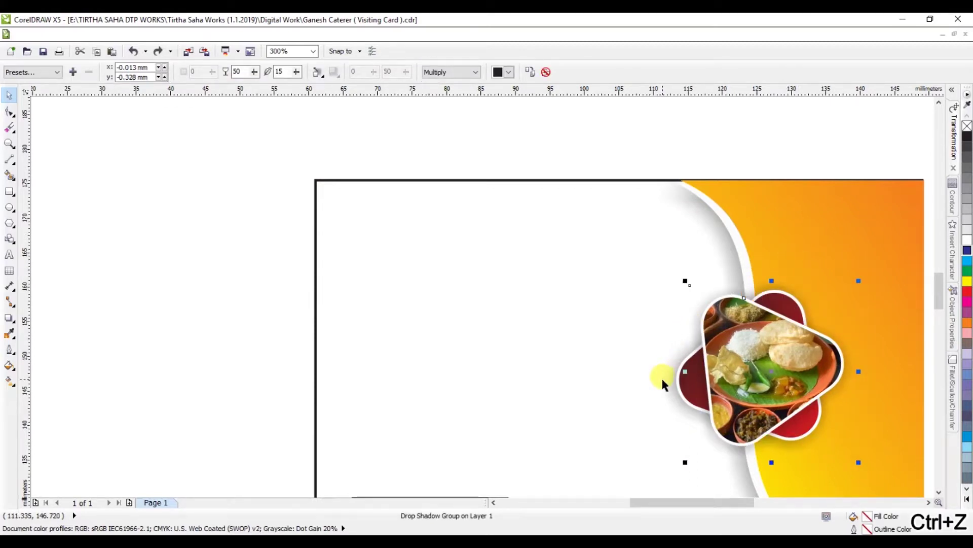
Step: Copy the red triangle to the upper left, fill it pale yellow, and remove its outline
click(679, 386)
drag(678, 387, 240, 218)
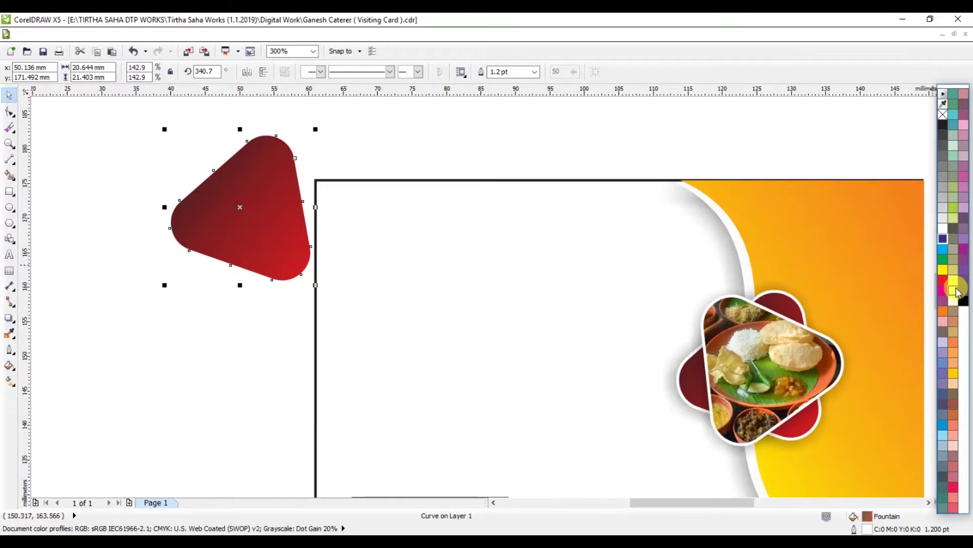
click(955, 290)
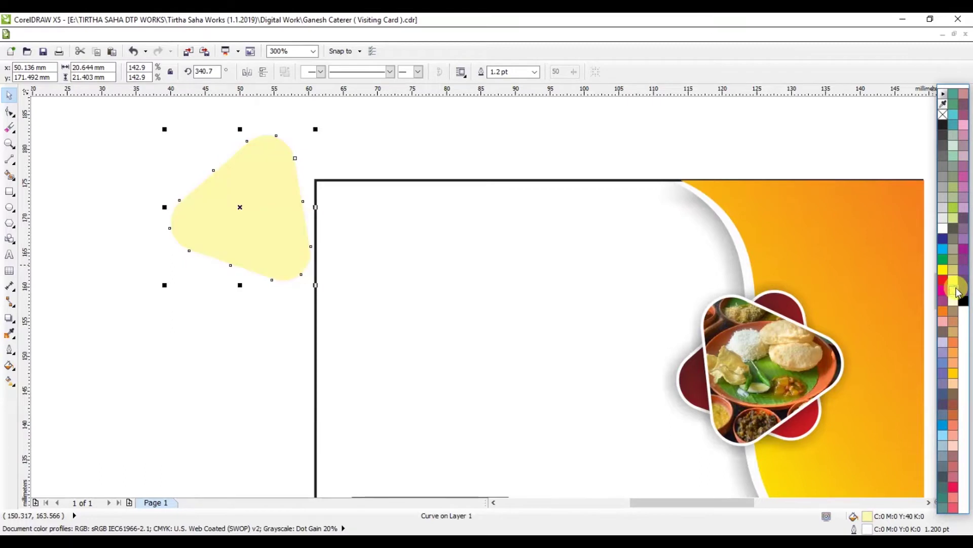
right_click(945, 114)
click(915, 160)
Step: Rotate the triangle to 268.5°, halve its size, and place it above the card's top-left corner
click(289, 154)
drag(314, 129, 360, 265)
click(270, 187)
drag(322, 136, 276, 174)
scroll(282, 162, down, 3)
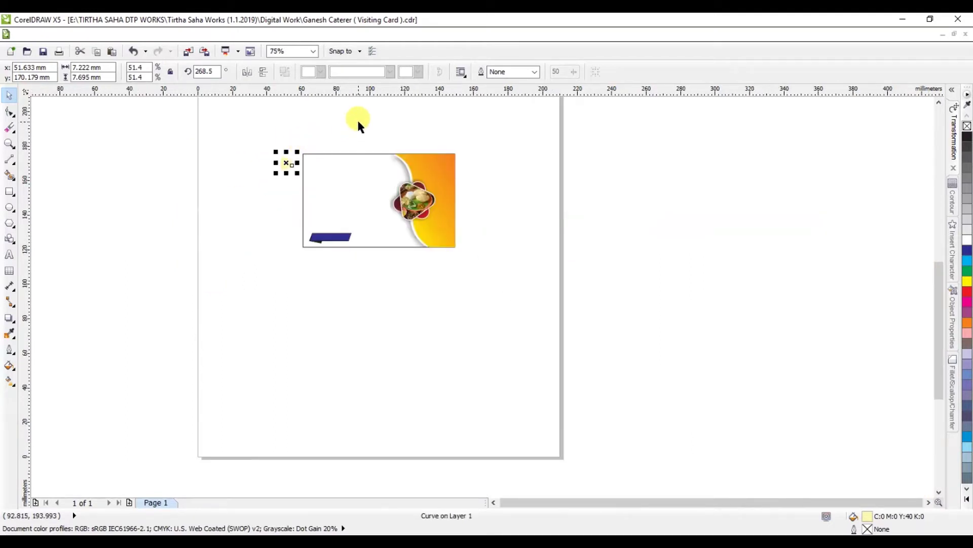
scroll(357, 122, up, 3)
drag(76, 284, 182, 181)
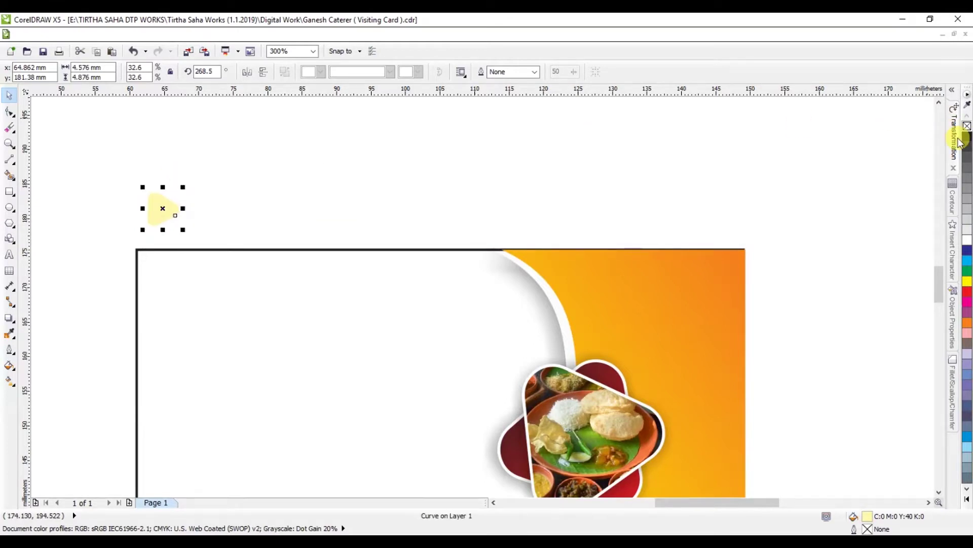
Step: Repeat the yellow triangle 5 mm to the right into a row of 18 copies
click(955, 135)
double_click(869, 149)
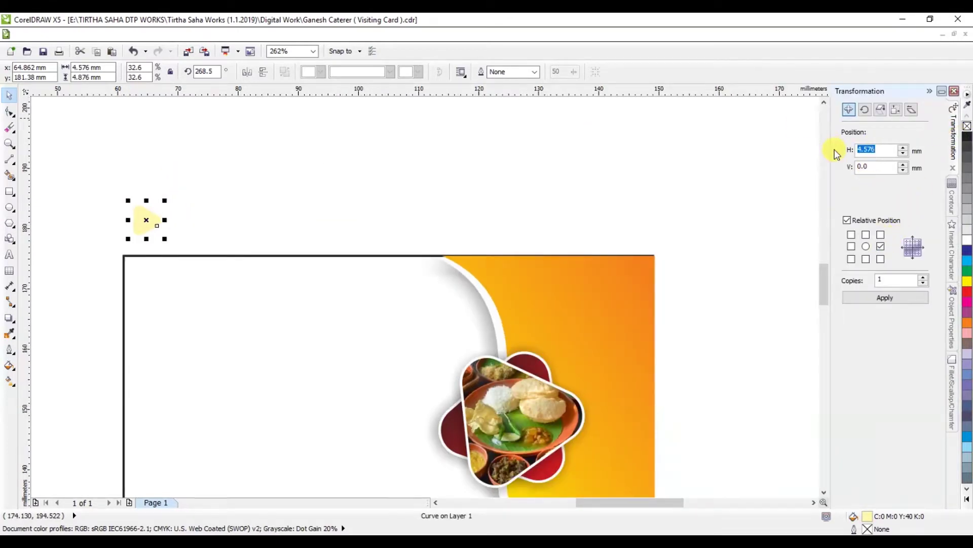
text(5)
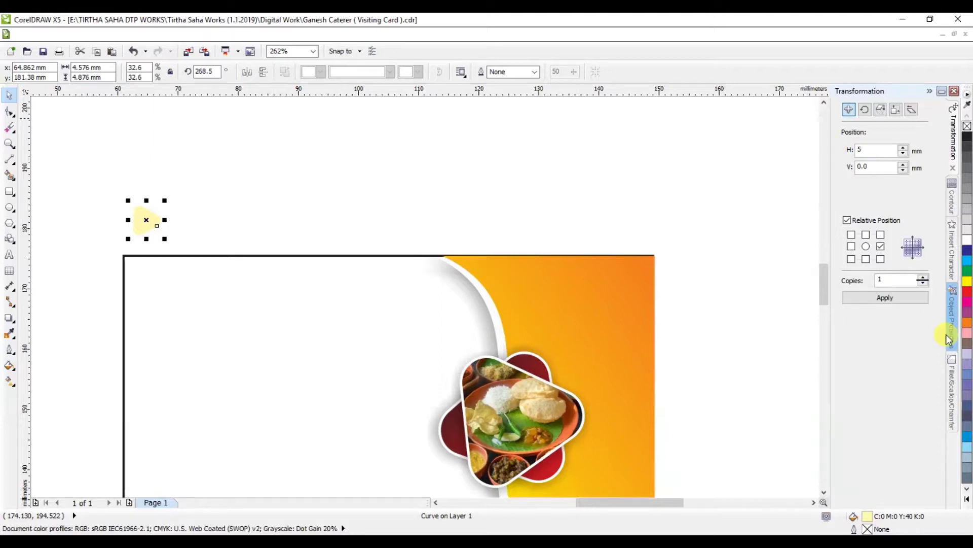
click(877, 298)
click(878, 299)
click(879, 299)
click(880, 300)
double_click(880, 300)
double_click(880, 300)
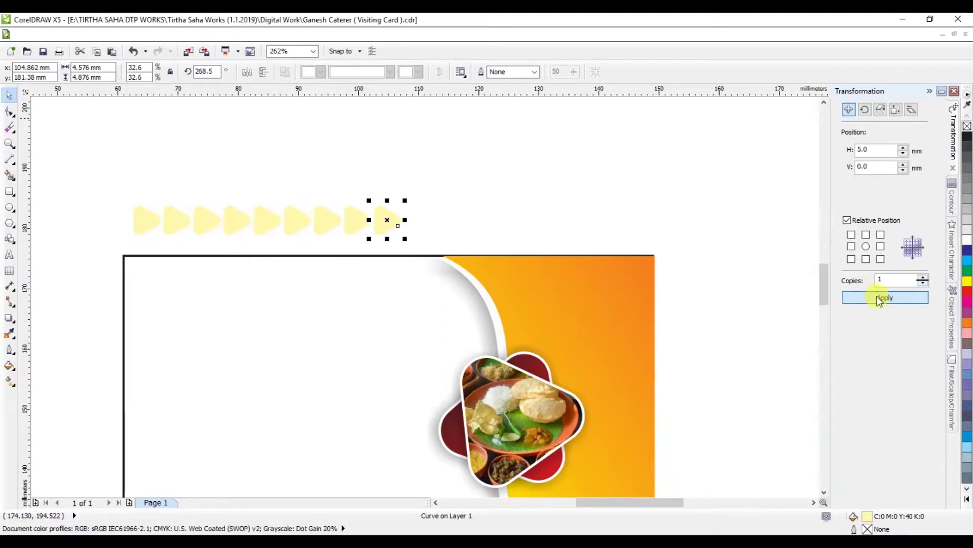
triple_click(879, 300)
double_click(880, 300)
double_click(879, 300)
click(879, 300)
click(880, 300)
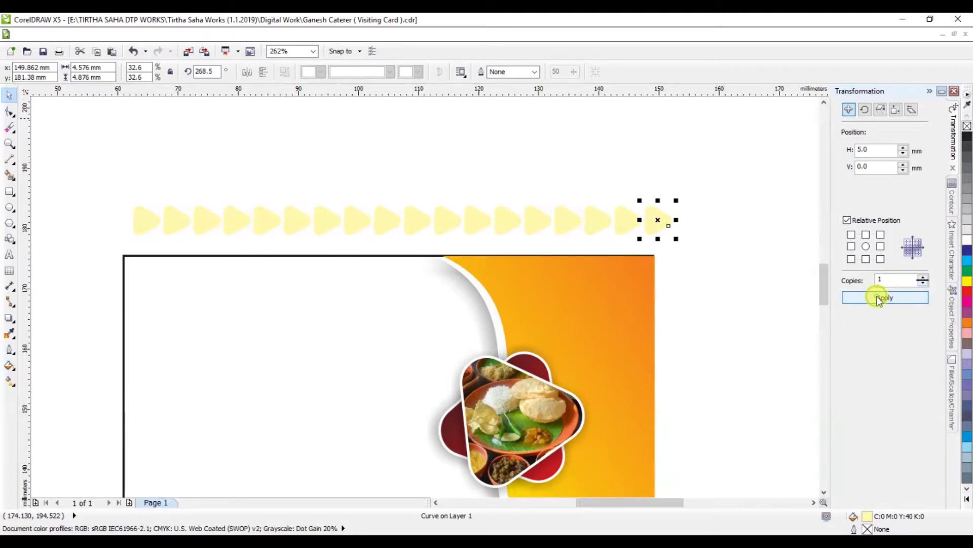
Step: Select the triangle row and try copying it lower, undoing the extra rows
drag(709, 186, 37, 237)
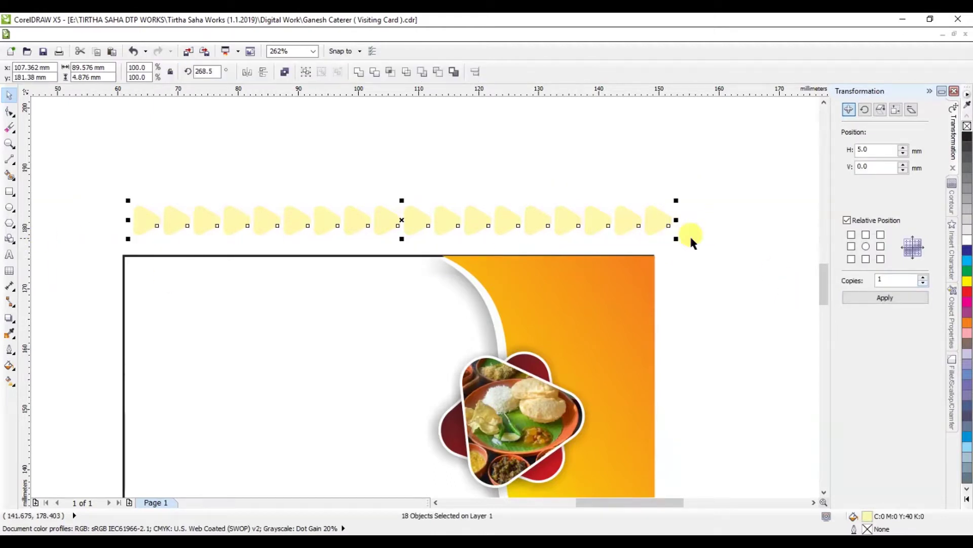
drag(885, 166, 800, 167)
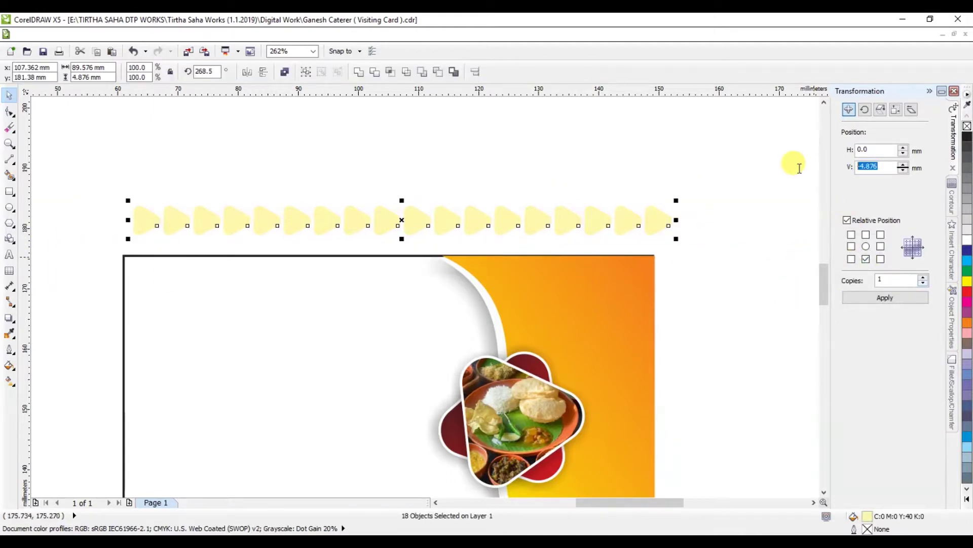
text(-5)
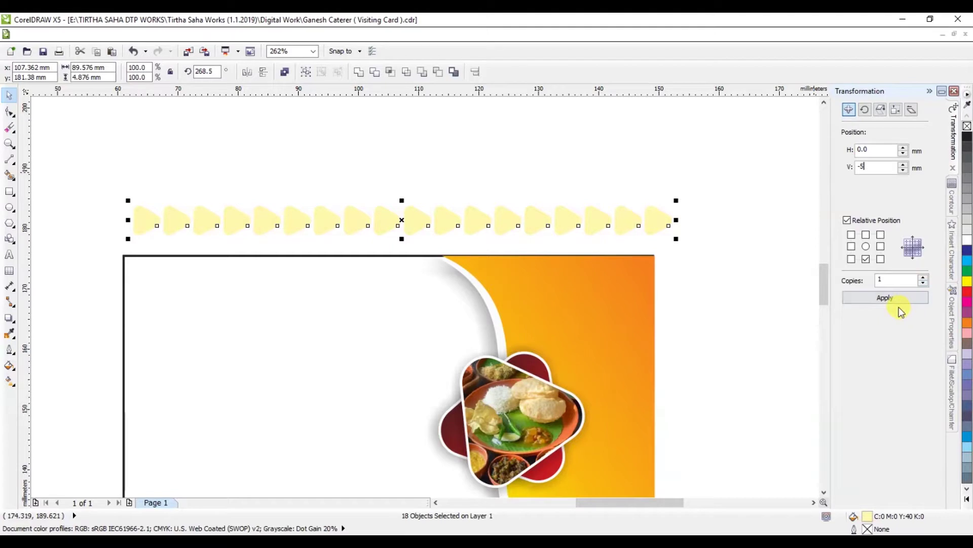
click(889, 299)
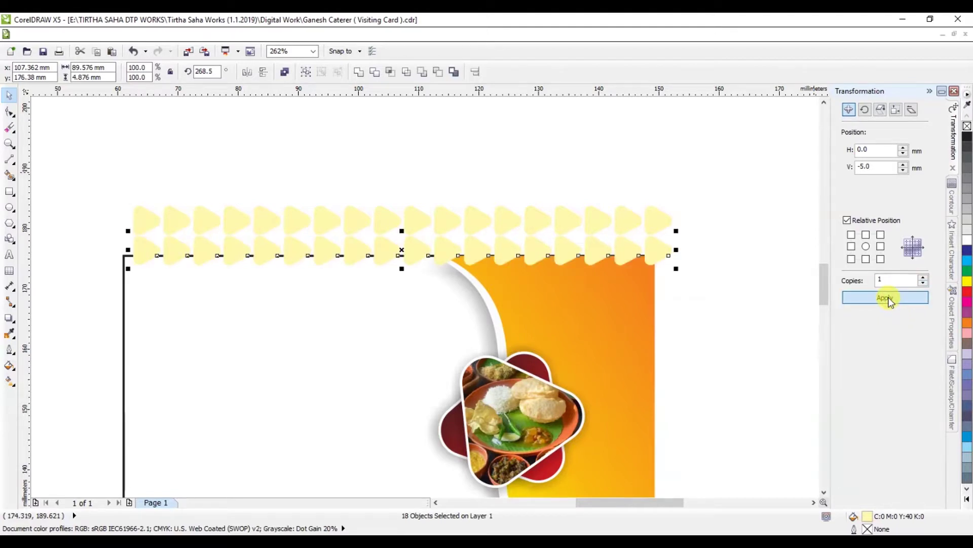
click(890, 301)
key(ctrl+z)
key(ctrl+z)
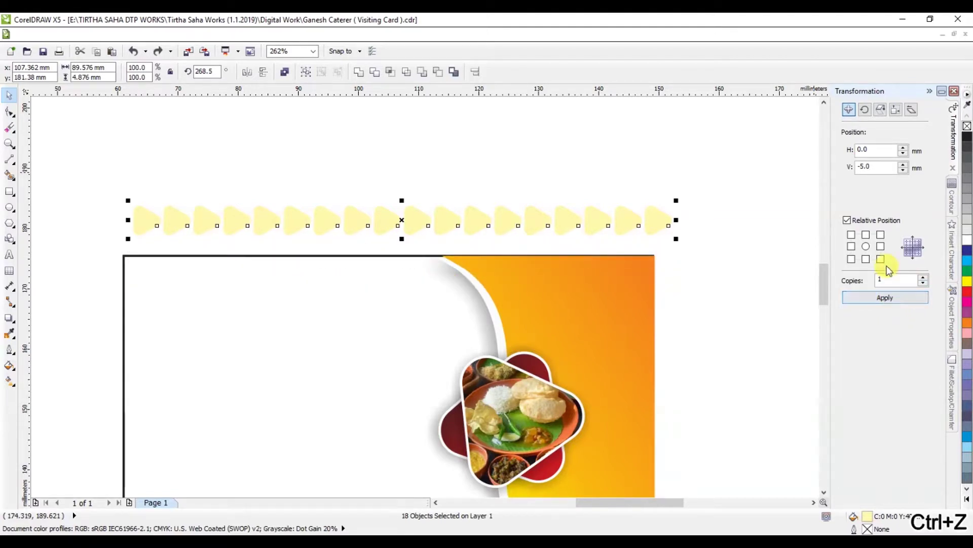
Step: With bottom-middle anchor and V -5.2 mm, copy the row down into six rows
click(867, 259)
double_click(869, 166)
text(-)
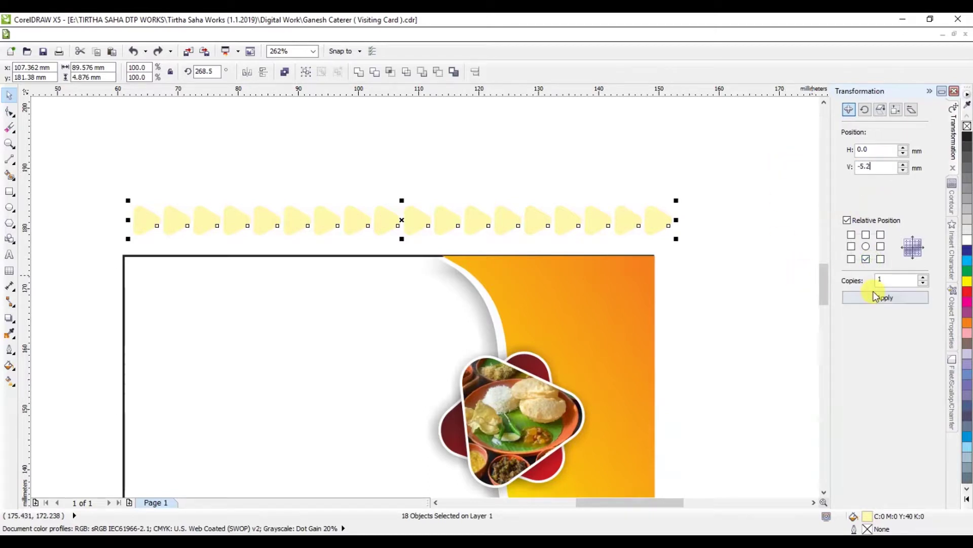
click(875, 297)
click(875, 297)
click(875, 297)
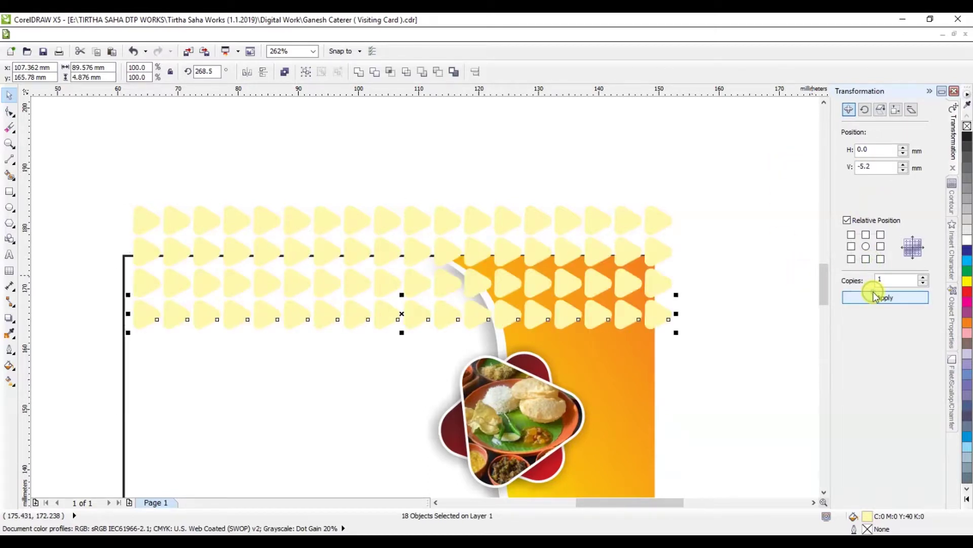
click(875, 297)
click(874, 297)
click(731, 228)
Step: Group all 108 triangles and PowerClip them inside the card rectangle
drag(720, 196, 63, 409)
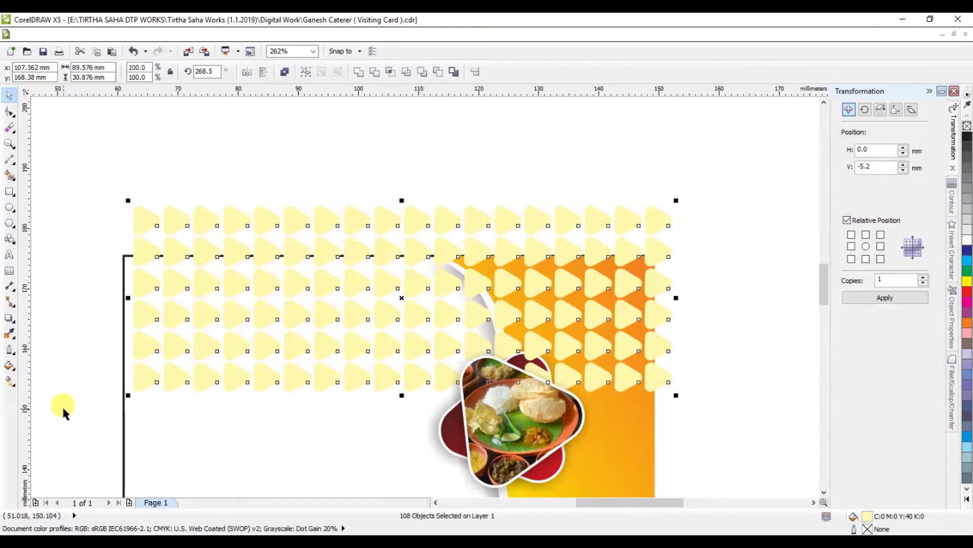
key(ctrl+g)
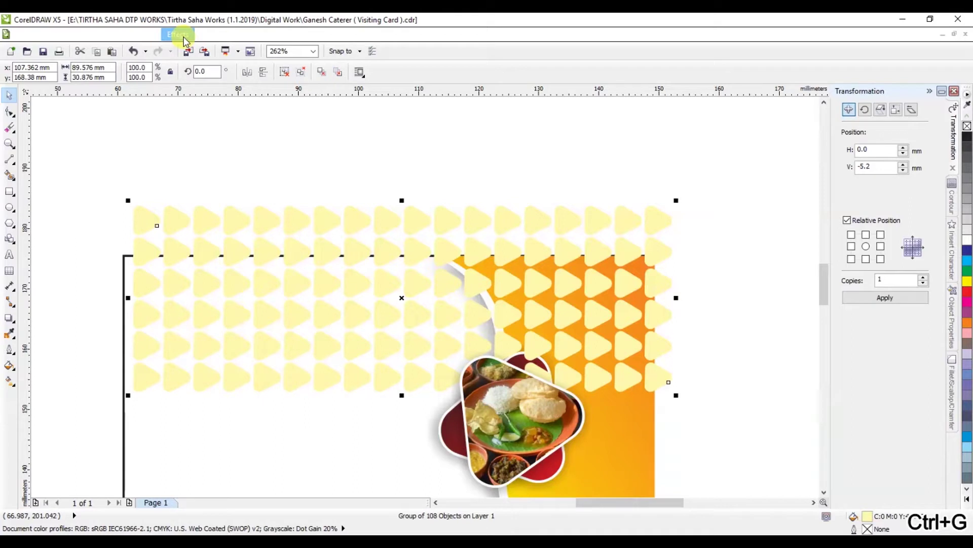
click(175, 34)
mouse_move(211, 205)
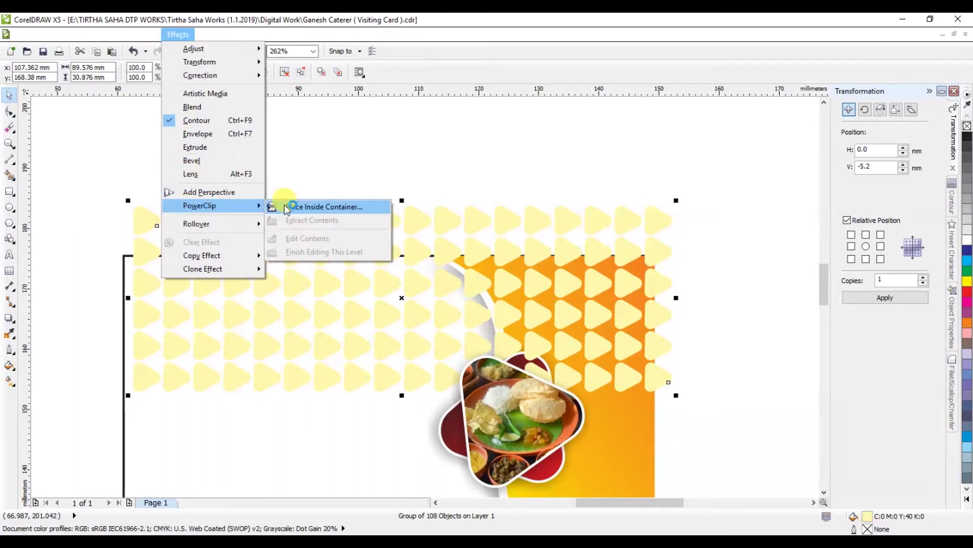
click(283, 206)
click(124, 258)
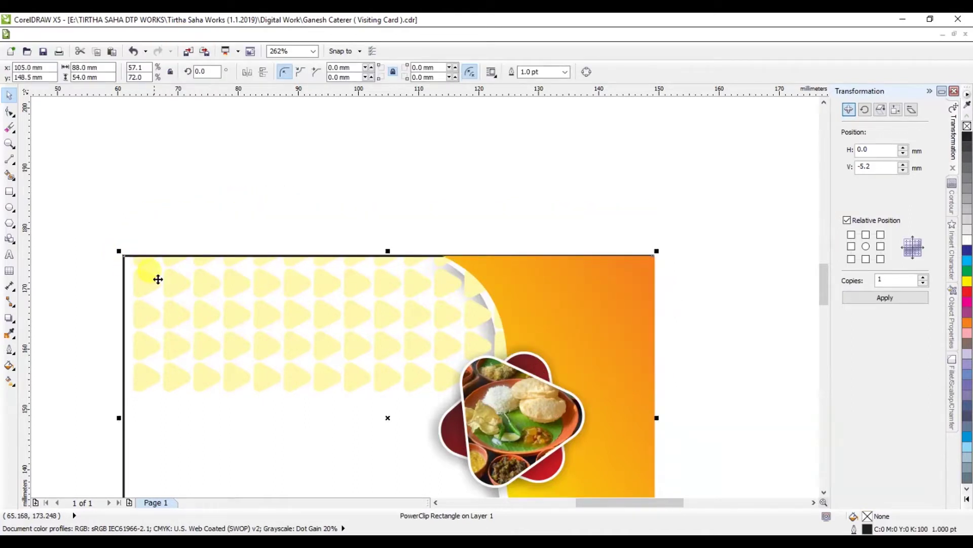
Step: Edit the PowerClip contents and reposition the triangle pattern inside the card
ctrl+click(210, 279)
click(210, 279)
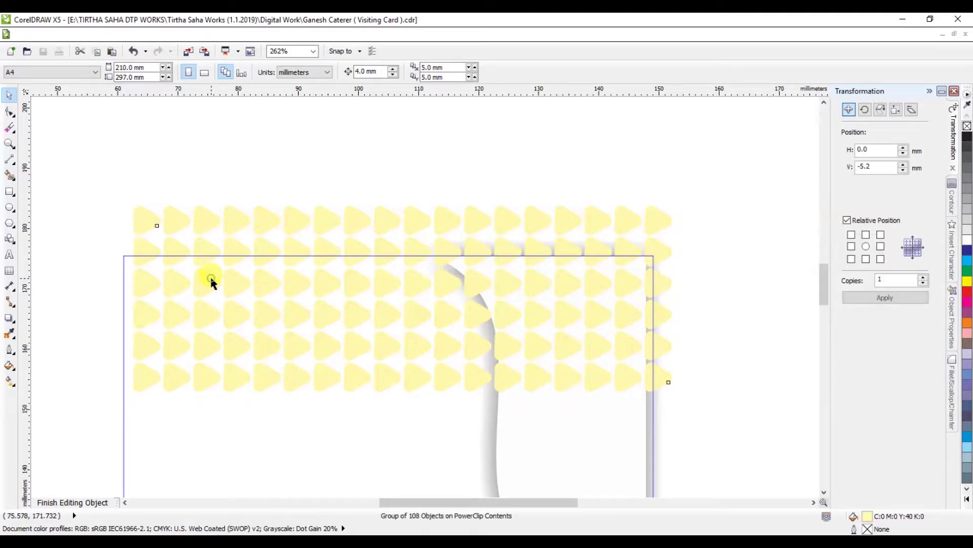
drag(211, 278, 198, 281)
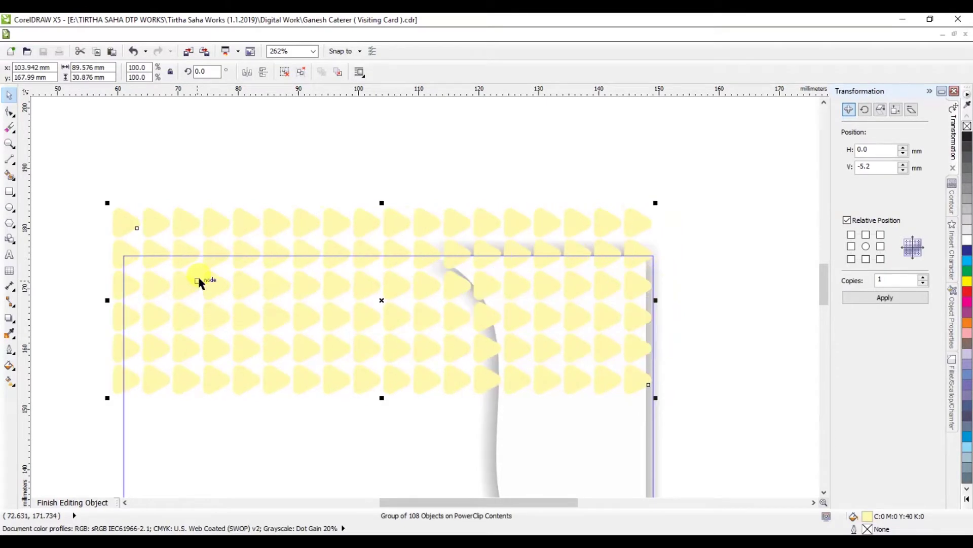
drag(120, 238, 136, 249)
scroll(120, 243, up, 2)
scroll(136, 249, down, 2)
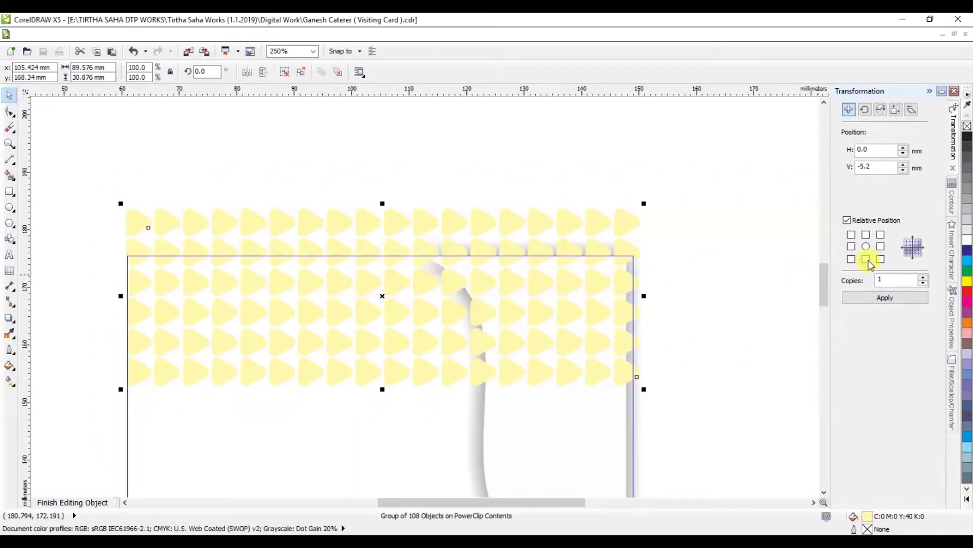
Step: Copy the pattern 30.876 mm lower, nudge it into place, and group both copies
click(861, 301)
scroll(549, 291, down, 2)
scroll(544, 319, up, 1)
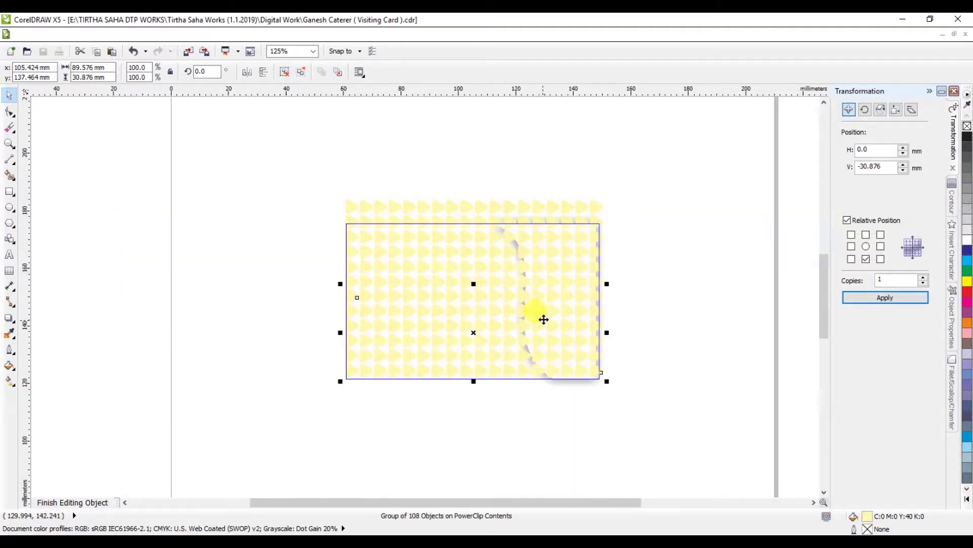
key(ctrl+Down)
scroll(473, 299, up, 2)
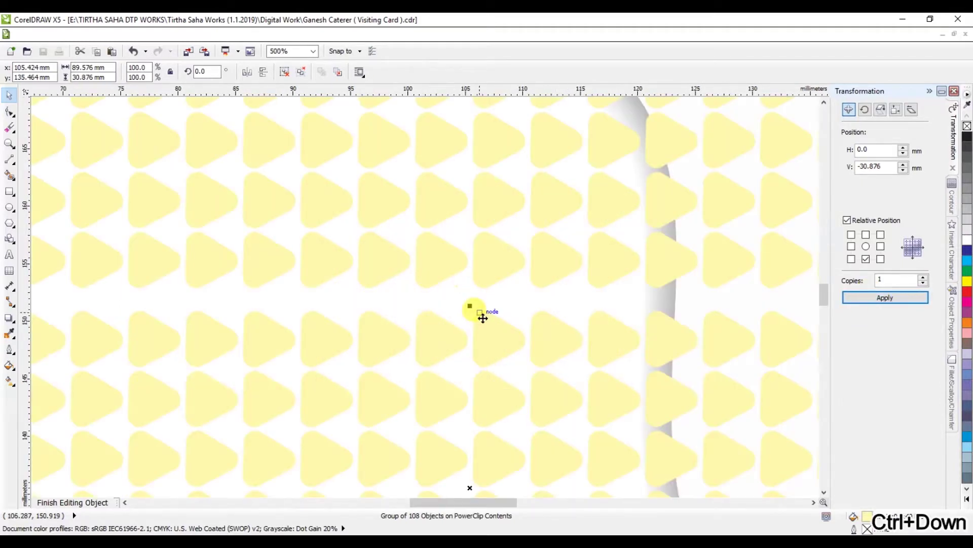
drag(483, 323, 484, 311)
scroll(484, 314, down, 1)
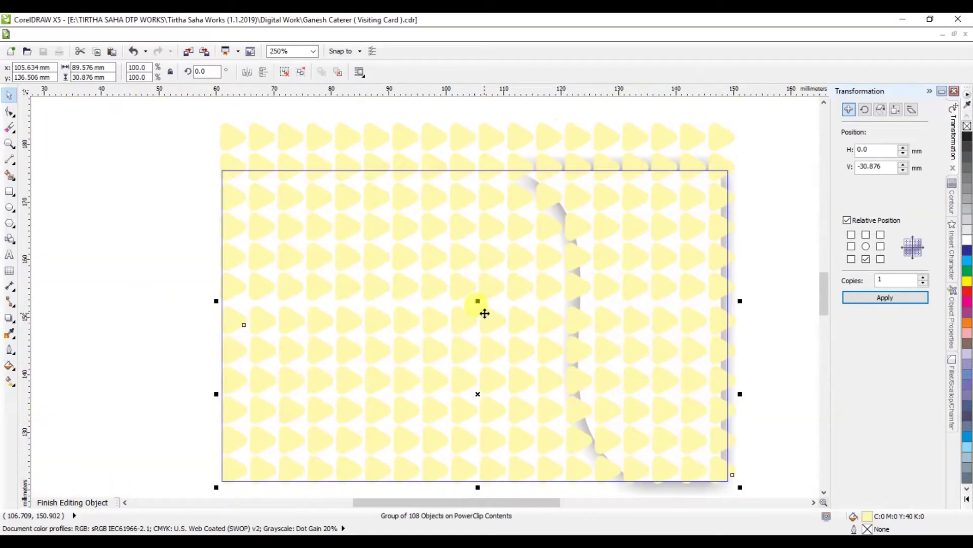
shift+click(491, 298)
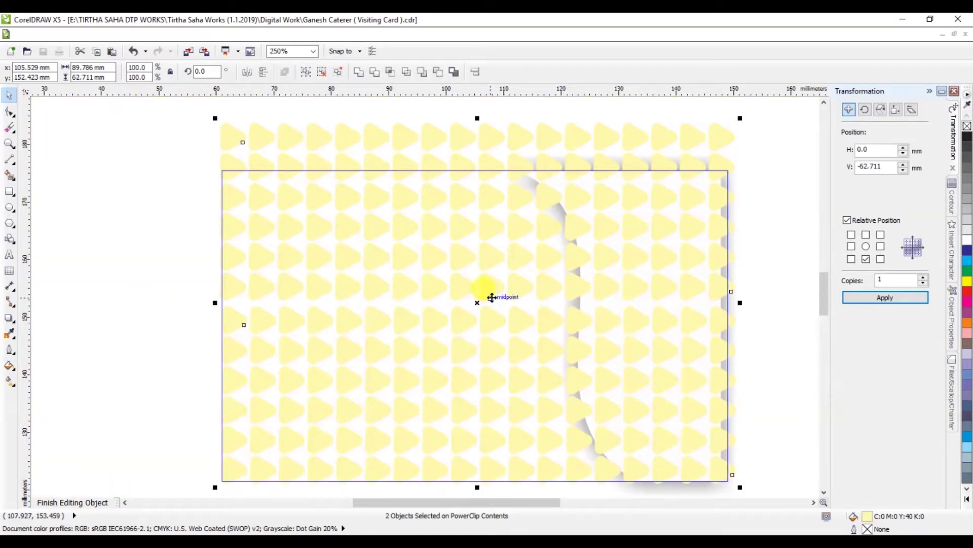
key(ctrl+g)
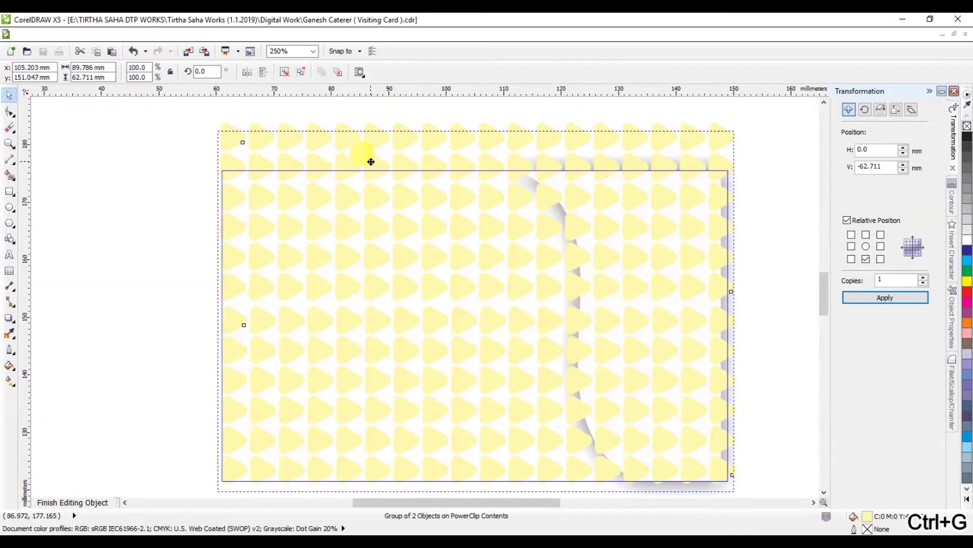
drag(371, 161, 373, 159)
Step: Send the pattern group to the back of the layer, behind the white curved shape
right_click(474, 256)
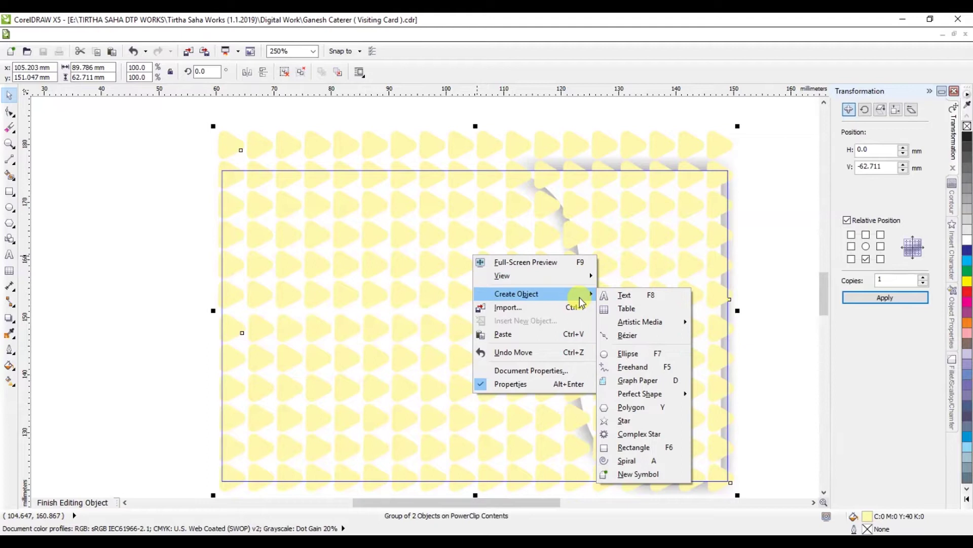
click(755, 180)
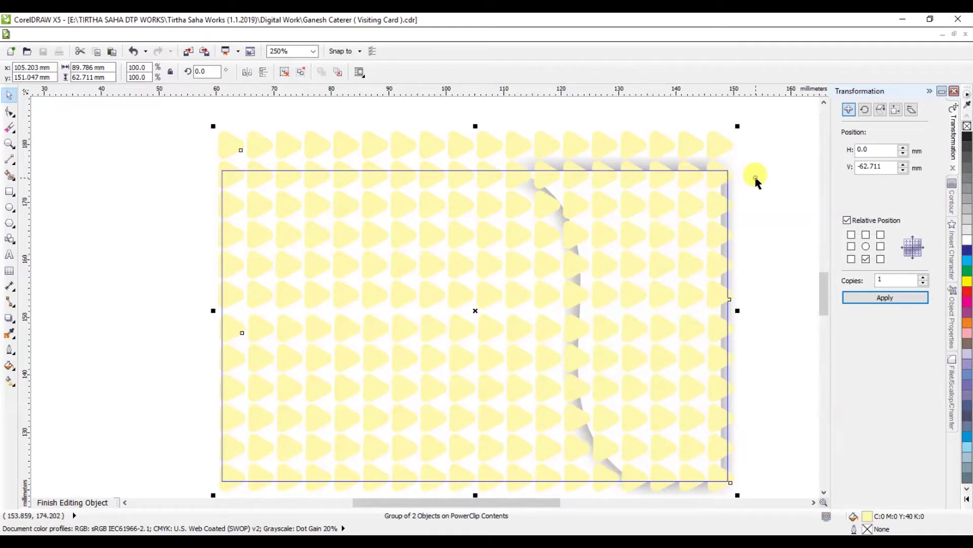
right_click(720, 150)
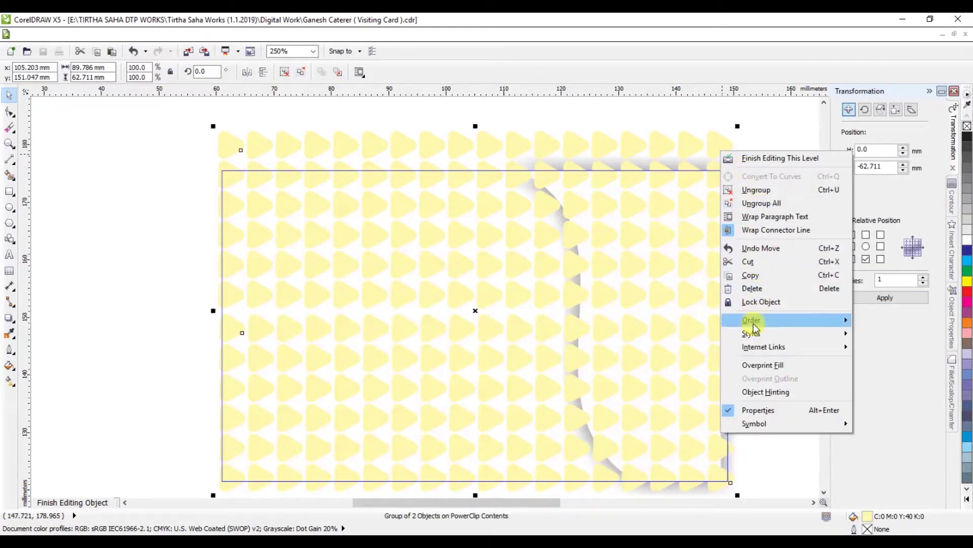
mouse_move(755, 320)
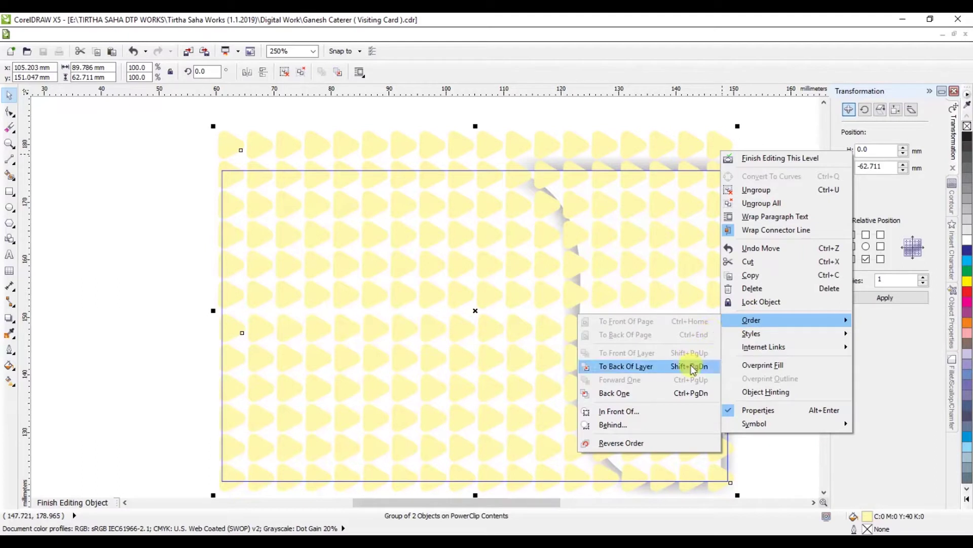
click(692, 366)
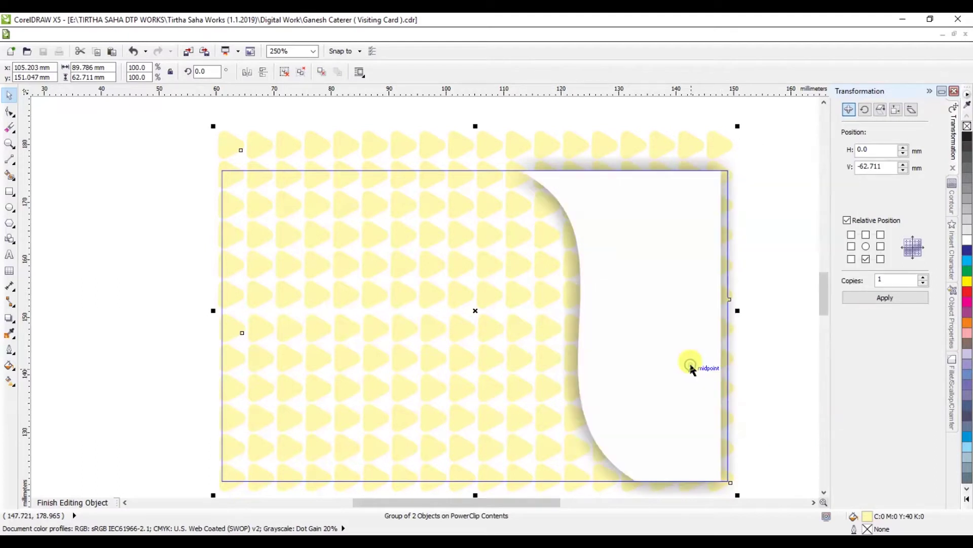
click(83, 503)
Step: Return to the full card showing the triangle pattern behind the title and address
click(162, 311)
scroll(394, 287, down, 2)
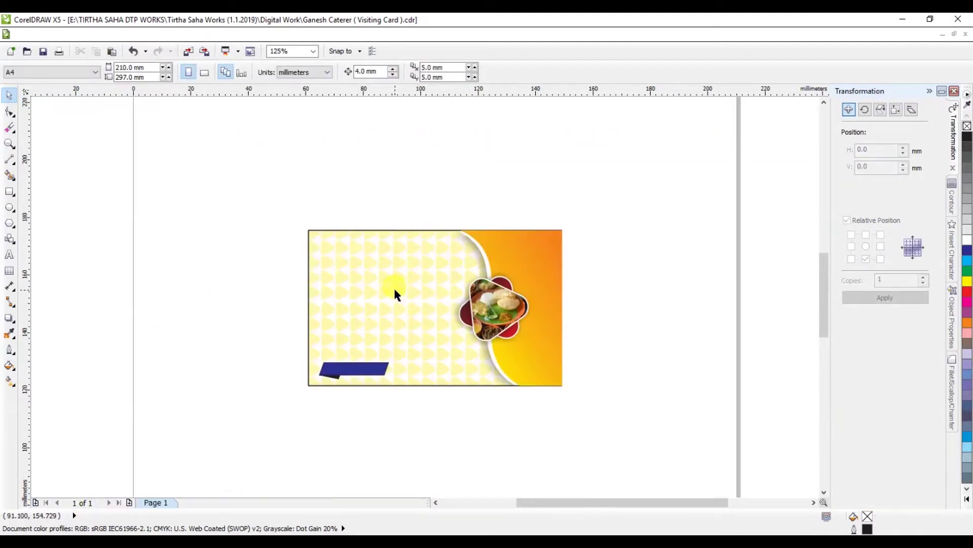
scroll(393, 287, up, 2)
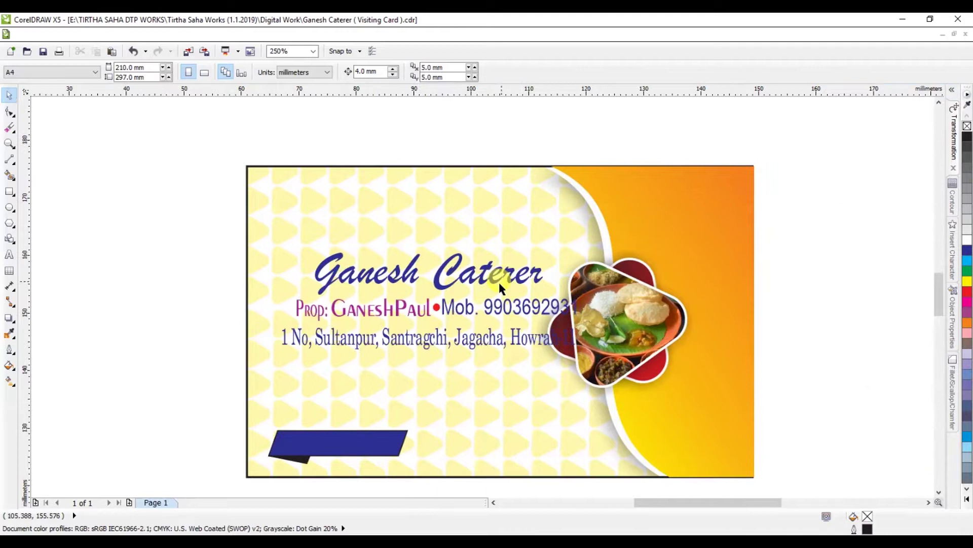
Step: Move the proprietor line above the card and the blue banner to the card's top right
click(425, 312)
drag(198, 280, 436, 330)
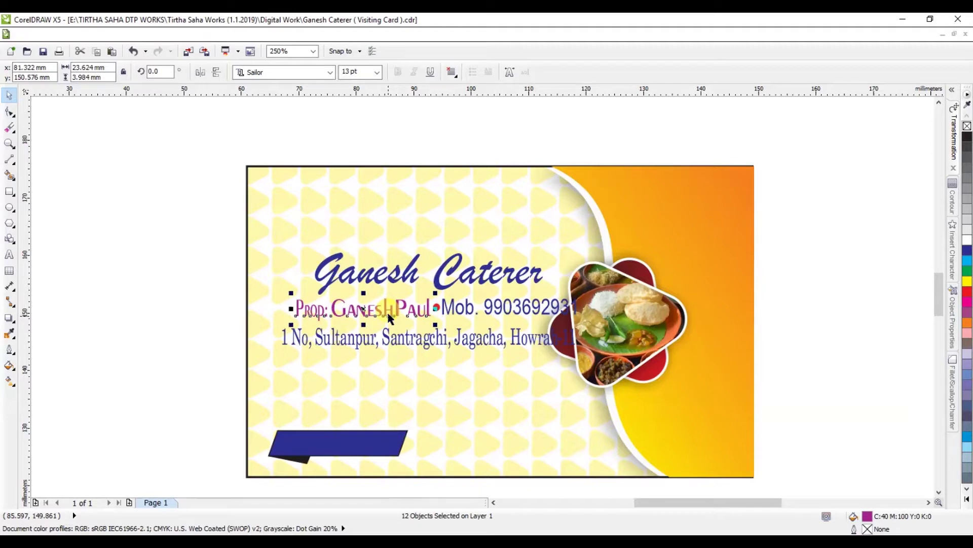
drag(389, 317, 566, 129)
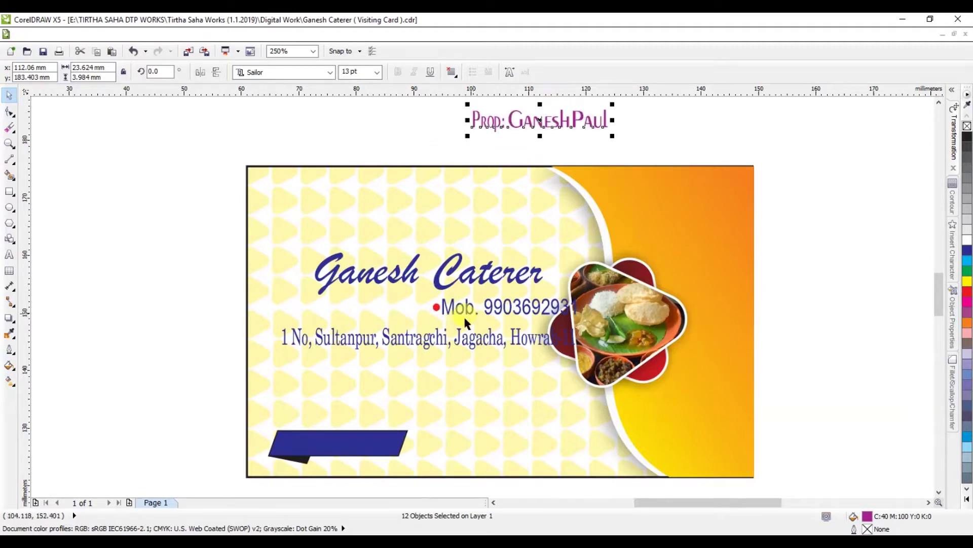
drag(214, 424, 446, 478)
drag(365, 446, 697, 204)
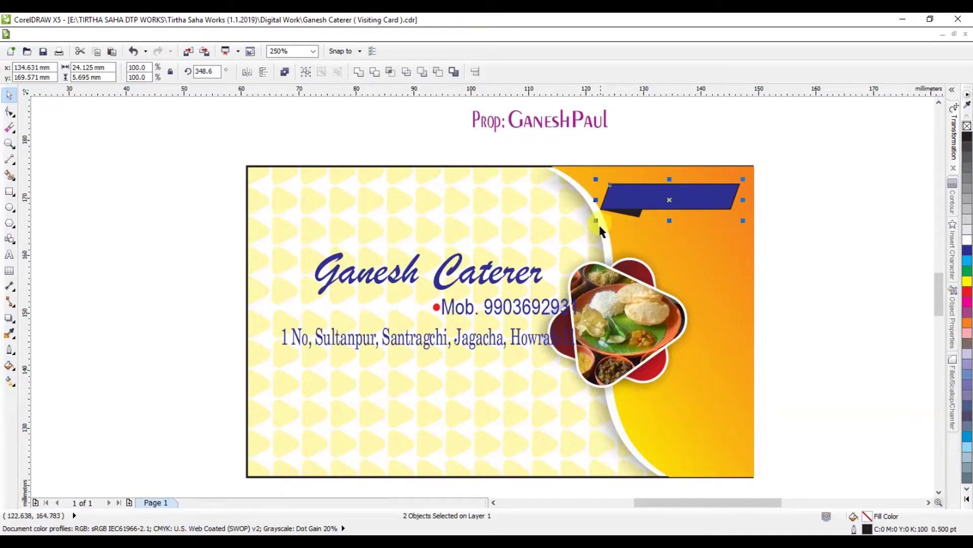
Step: Widen the banner leftward and try grey and red fills on its tab, then undo
drag(598, 225, 552, 232)
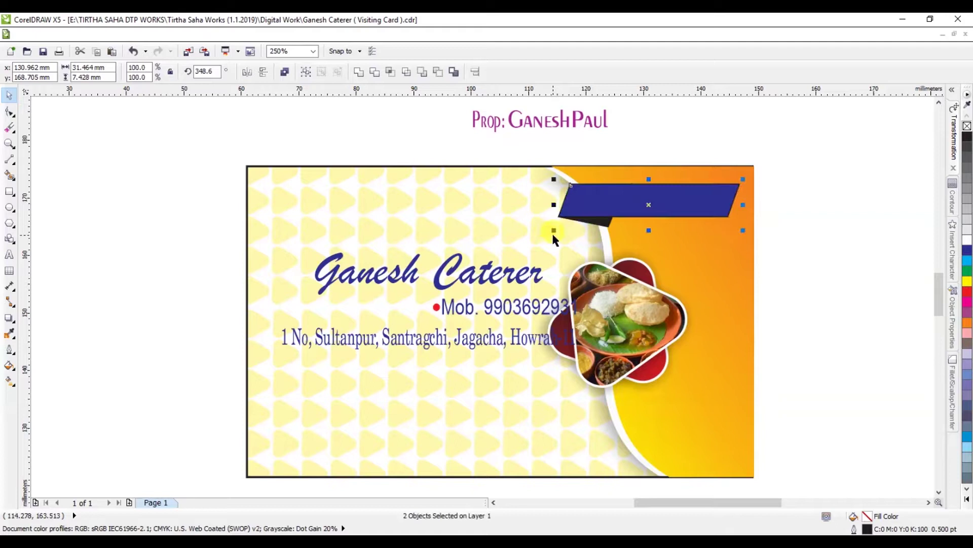
click(669, 184)
click(593, 219)
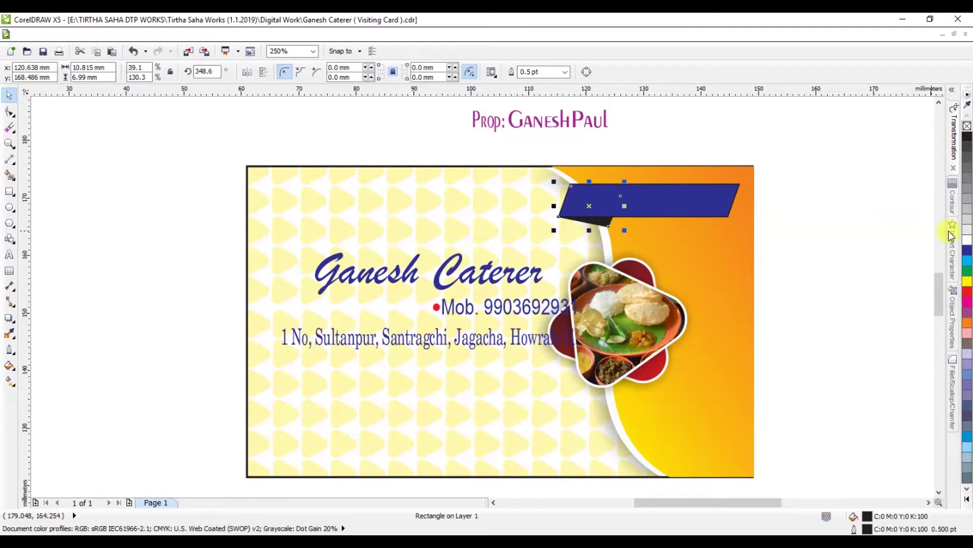
click(967, 237)
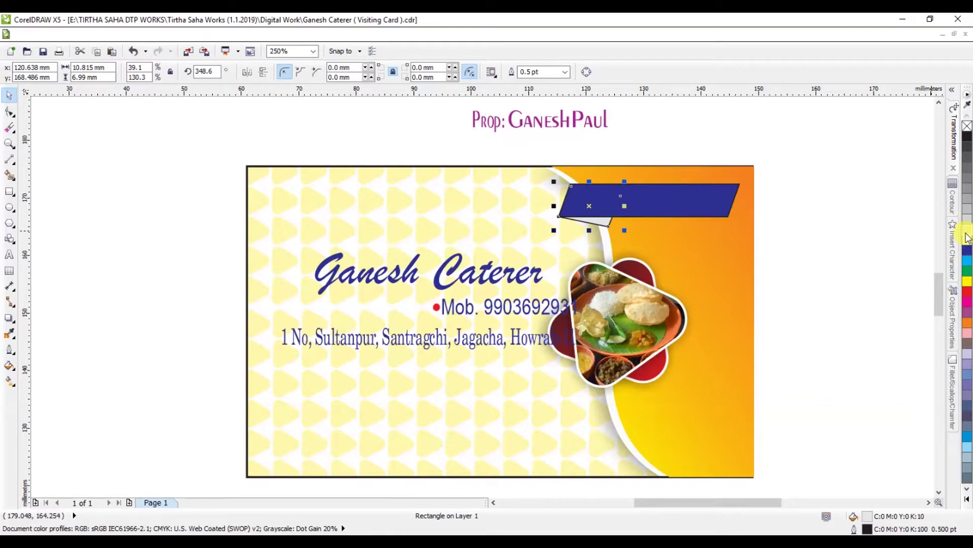
click(967, 199)
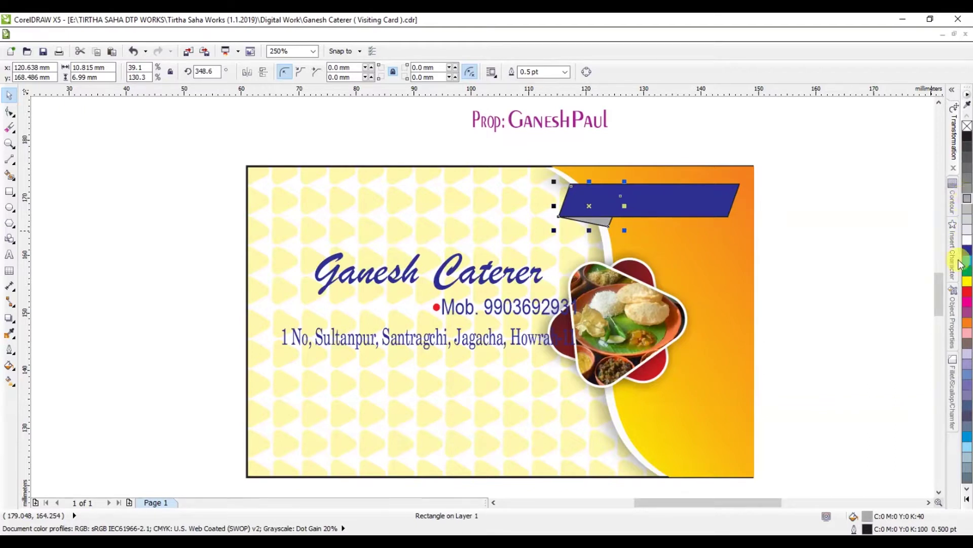
click(967, 292)
key(ctrl+z)
key(ctrl+z)
key(ctrl+z)
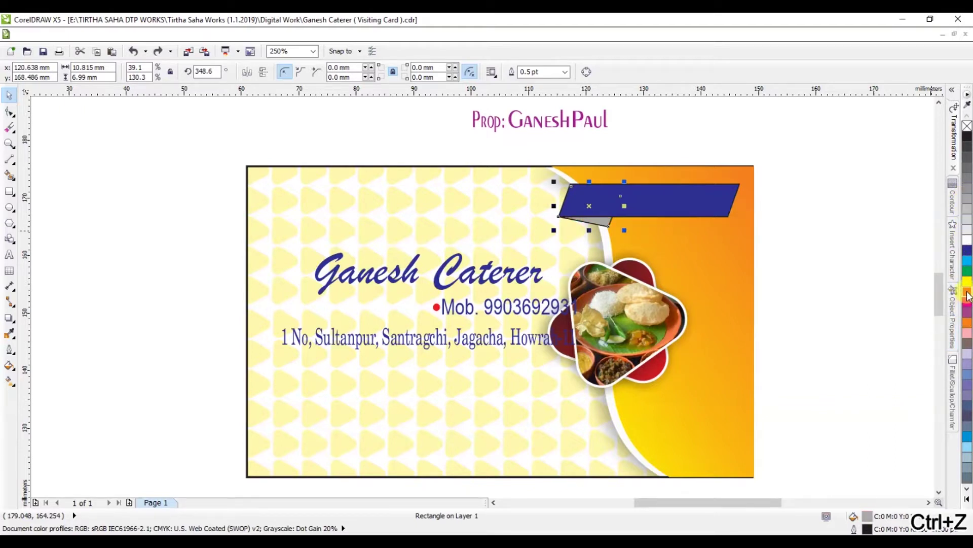
click(869, 242)
Step: Give the banner a green fill and outline, and move the mobile number line onto it
click(711, 210)
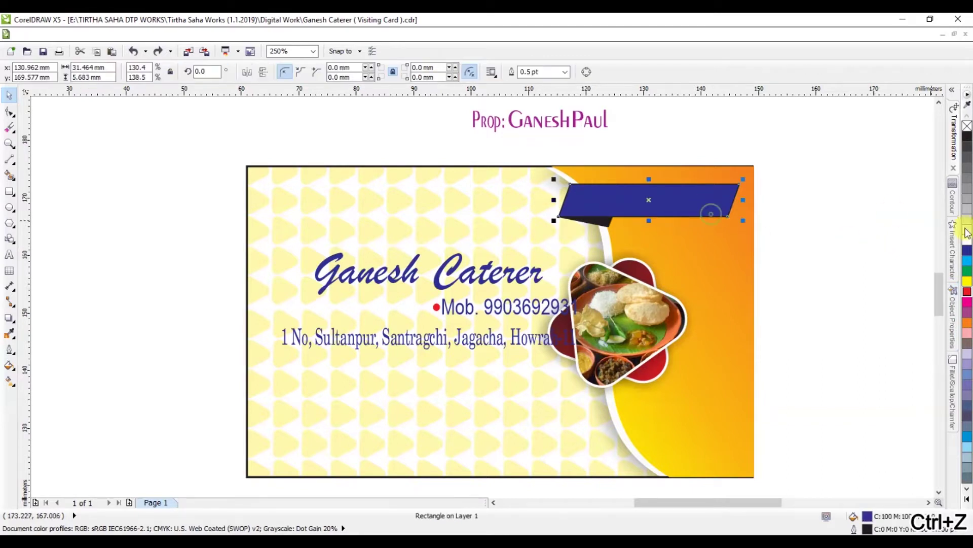
click(968, 272)
right_click(968, 272)
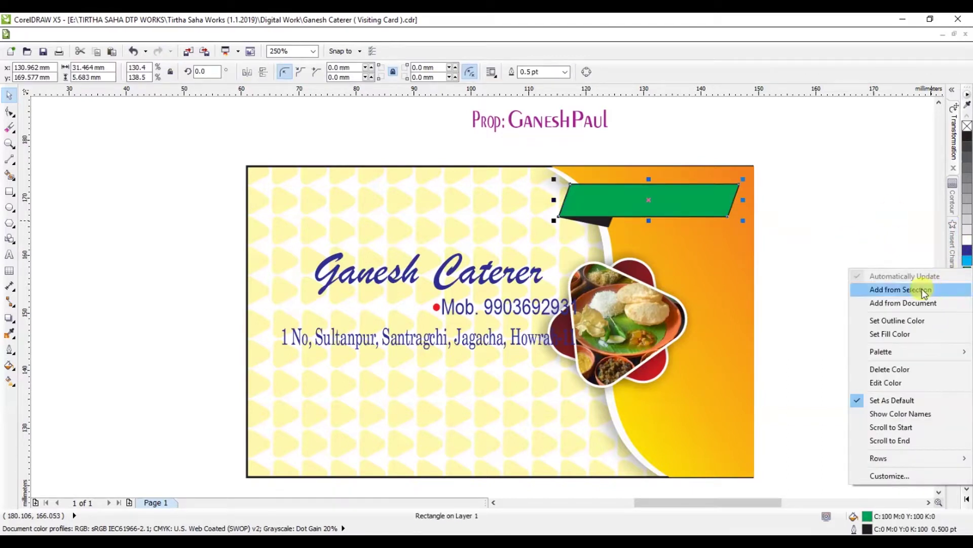
click(899, 321)
click(870, 287)
drag(518, 313, 658, 201)
Step: Make the mobile number yellow and bold, enlarged to 16.737 pt to fill the ribbon
scroll(657, 201, up, 2)
click(967, 280)
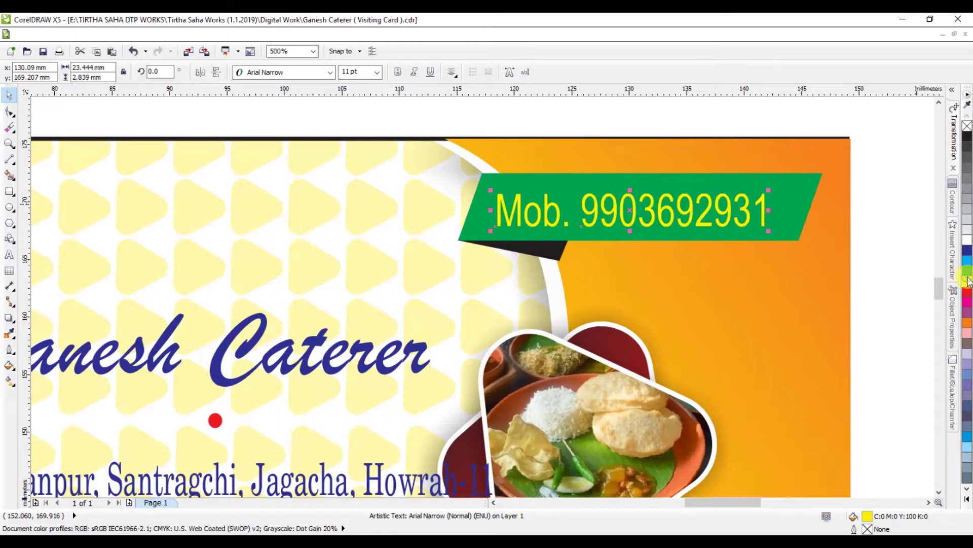
click(400, 72)
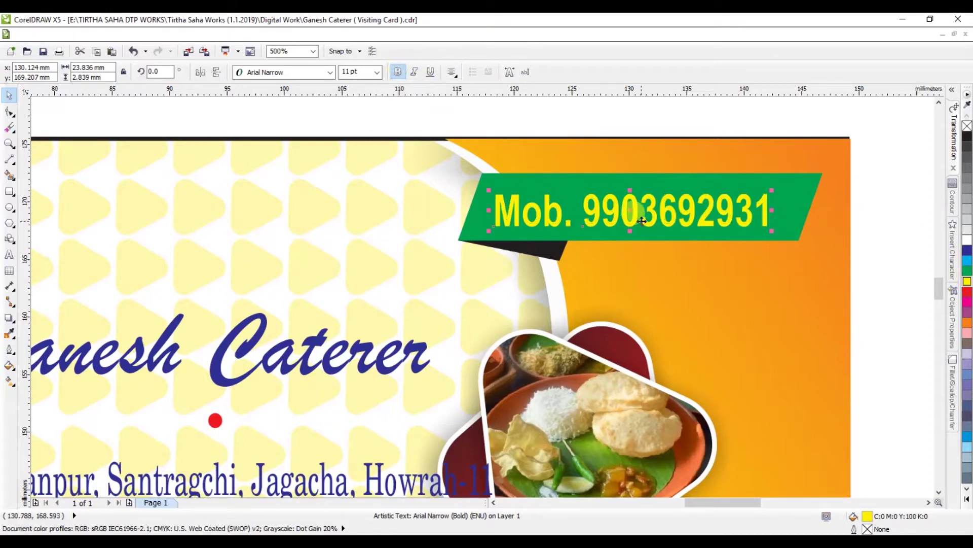
drag(615, 206, 603, 200)
drag(762, 225, 801, 245)
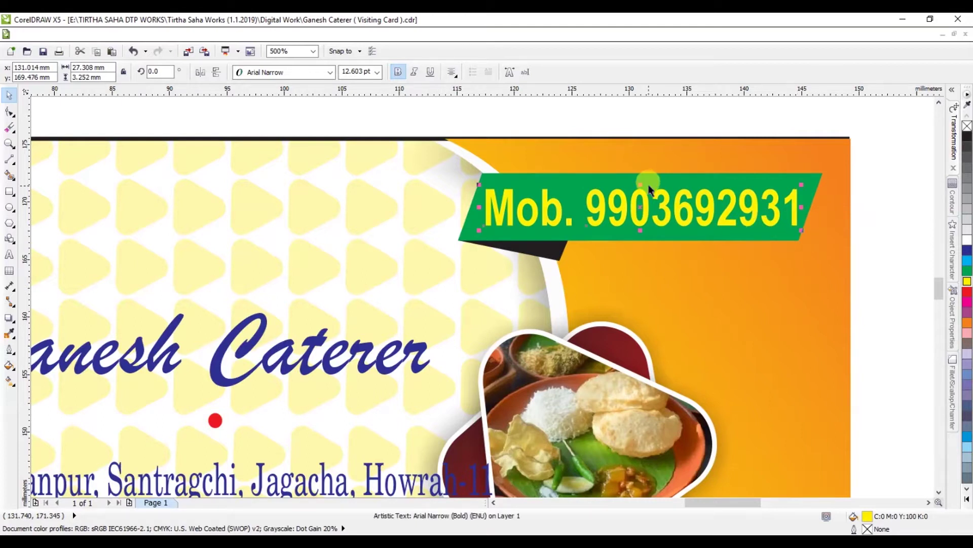
scroll(646, 178, up, 2)
mouse_move(623, 187)
mouse_down()
mouse_move(634, 183)
mouse_move(626, 174)
mouse_up()
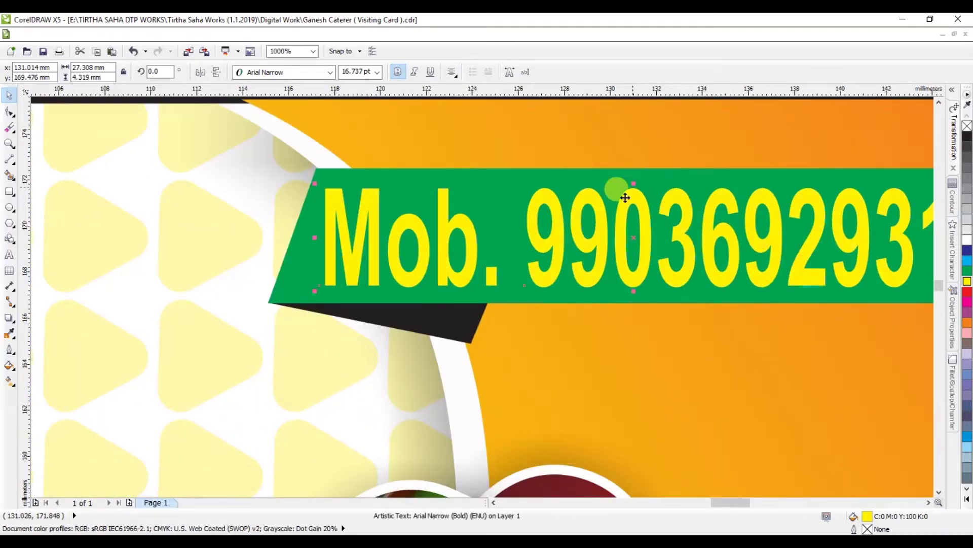
drag(312, 235, 307, 237)
scroll(306, 237, down, 2)
Step: Recolour the green ribbon's fill and outline dark blue
click(535, 202)
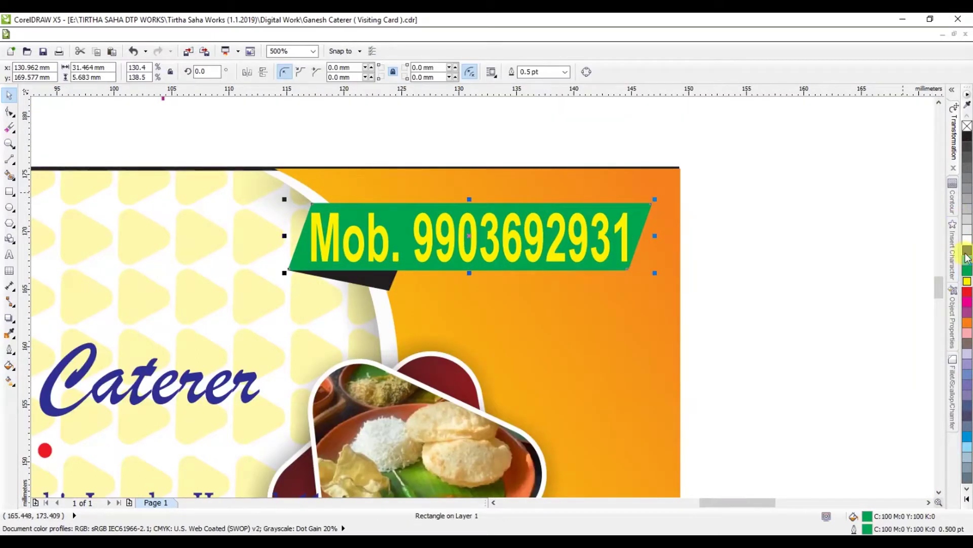
click(967, 251)
right_click(967, 259)
click(920, 306)
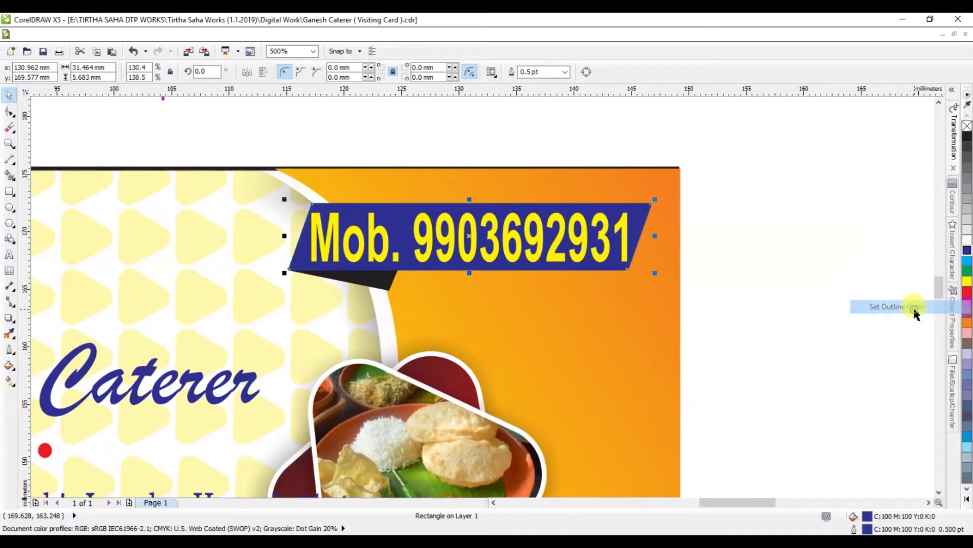
click(844, 283)
scroll(833, 278, down, 1)
scroll(733, 237, down, 1)
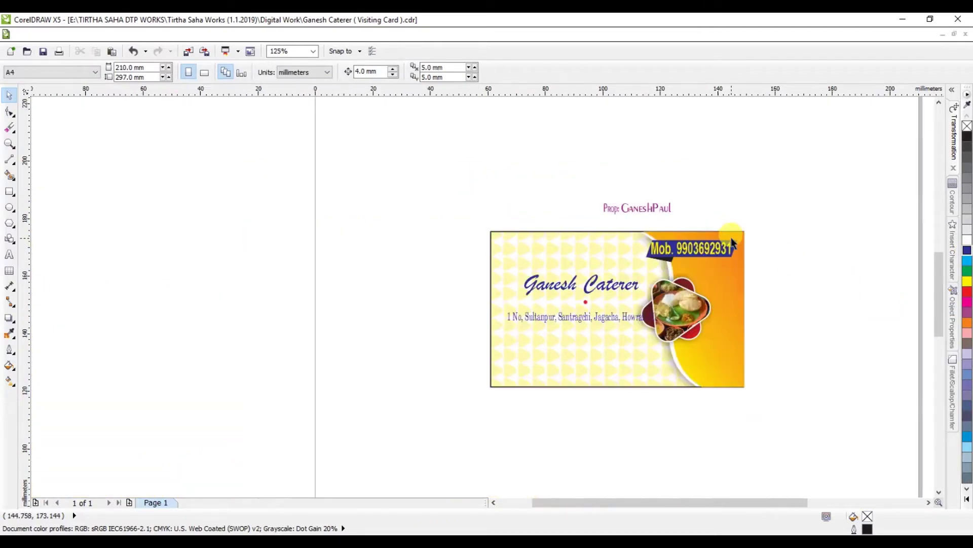
Step: Make the mobile ribbon less tall and shift it left and slightly down
scroll(654, 320, up, 1)
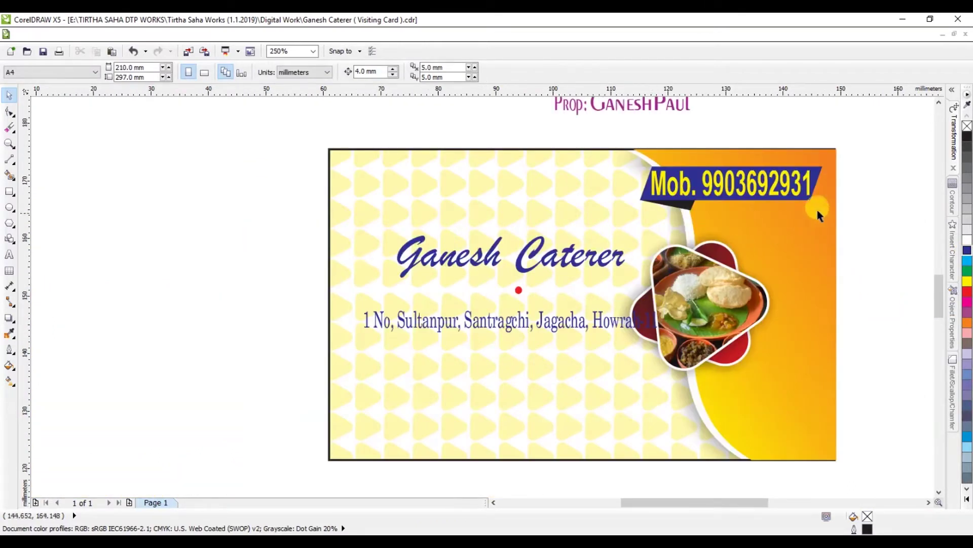
drag(879, 148, 649, 222)
scroll(732, 164, up, 1)
drag(725, 152, 726, 160)
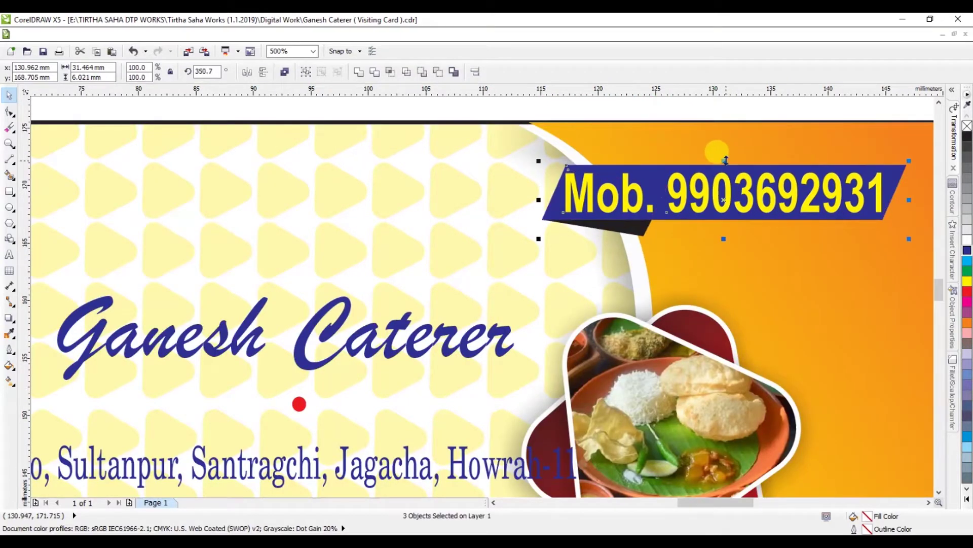
scroll(726, 161, down, 1)
drag(725, 163, 705, 175)
scroll(704, 173, down, 1)
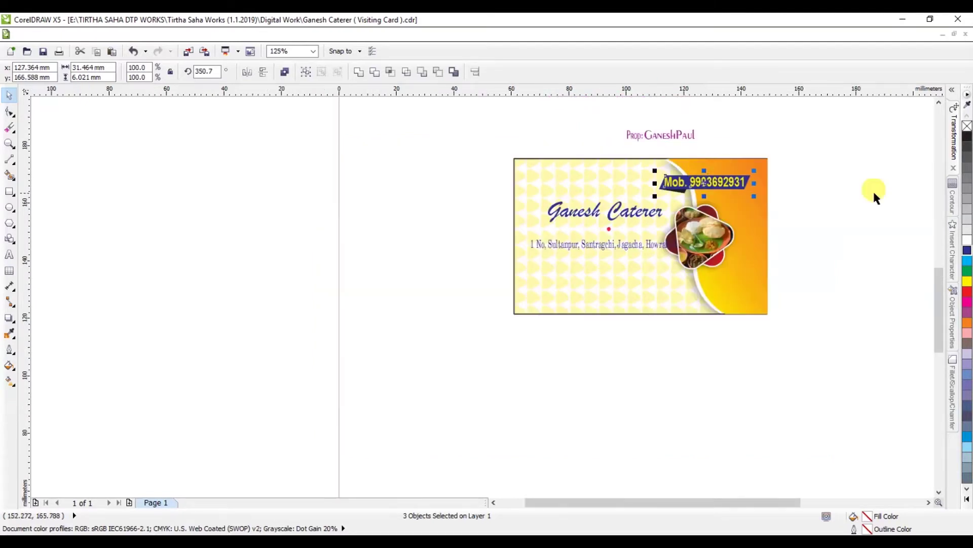
click(844, 187)
Step: Move the address line down near the card's bottom edge
scroll(768, 187, up, 1)
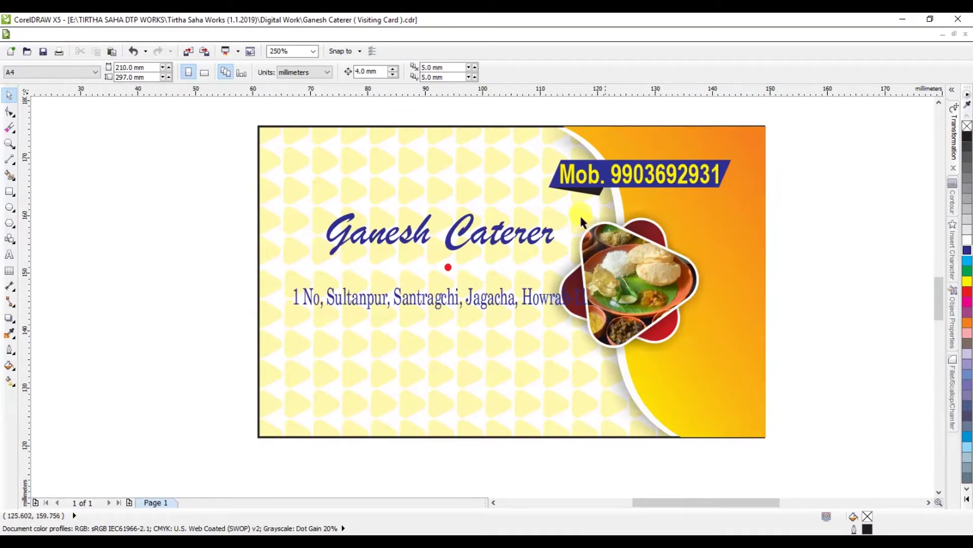
click(447, 301)
drag(447, 302, 447, 422)
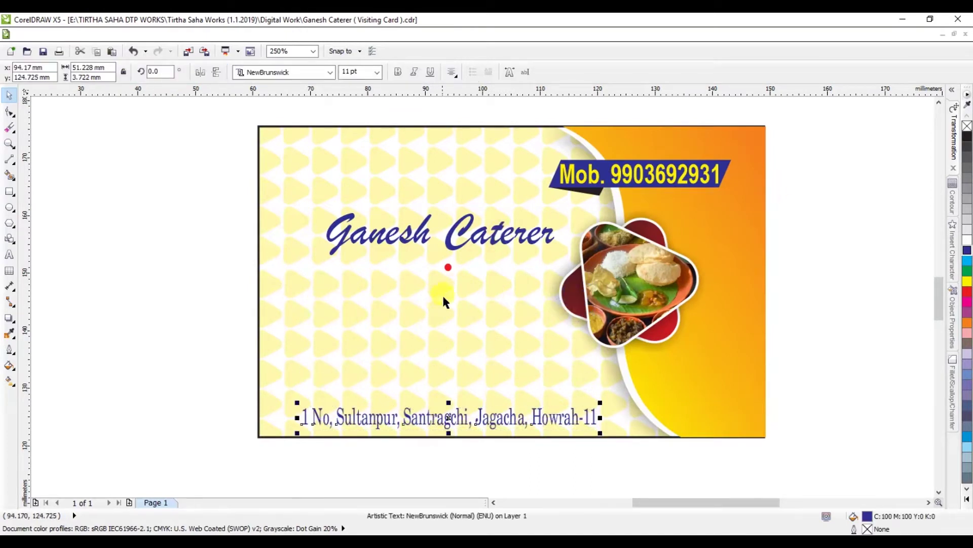
click(448, 269)
Step: Delete the red dot and recreate the Ganesh Caterer title as new text at the left
key(Delete)
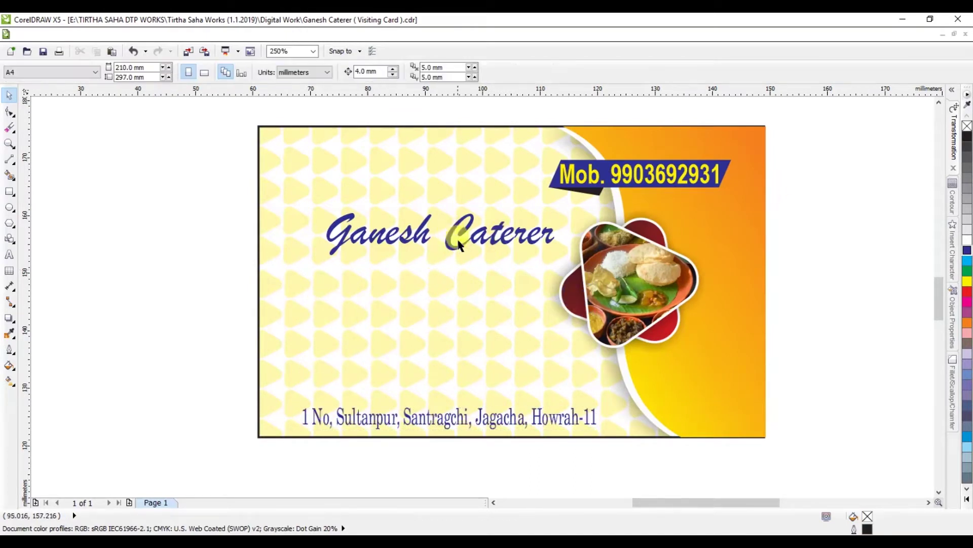
click(459, 249)
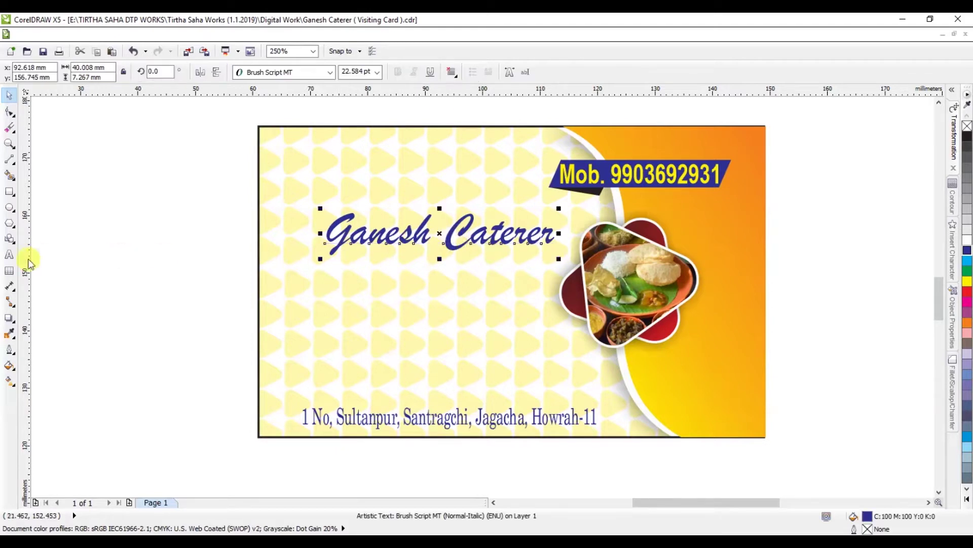
click(10, 255)
key(ctrl+a)
key(ctrl+x)
click(187, 257)
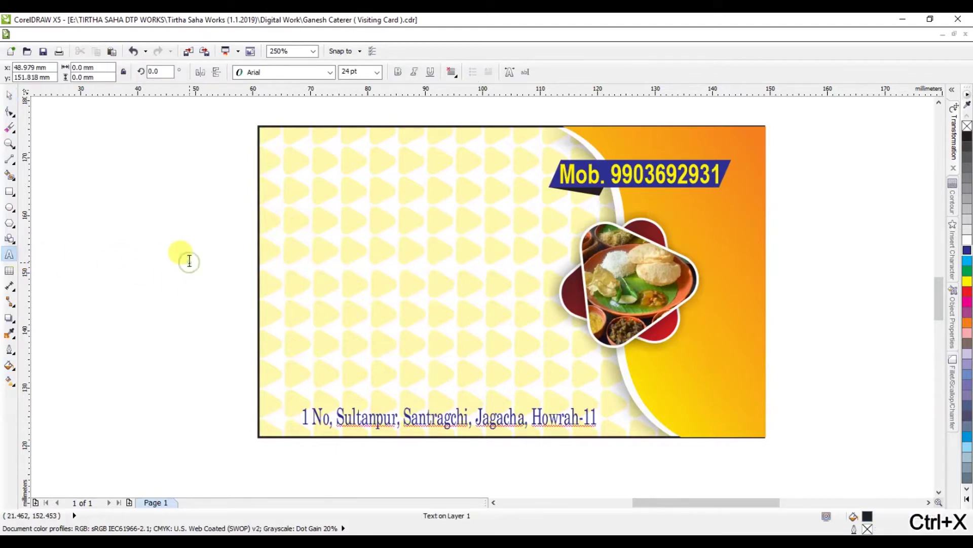
key(ctrl+v)
Step: Move the title up onto the card and zero the rulers at its top-left corner
click(9, 95)
drag(246, 257, 344, 210)
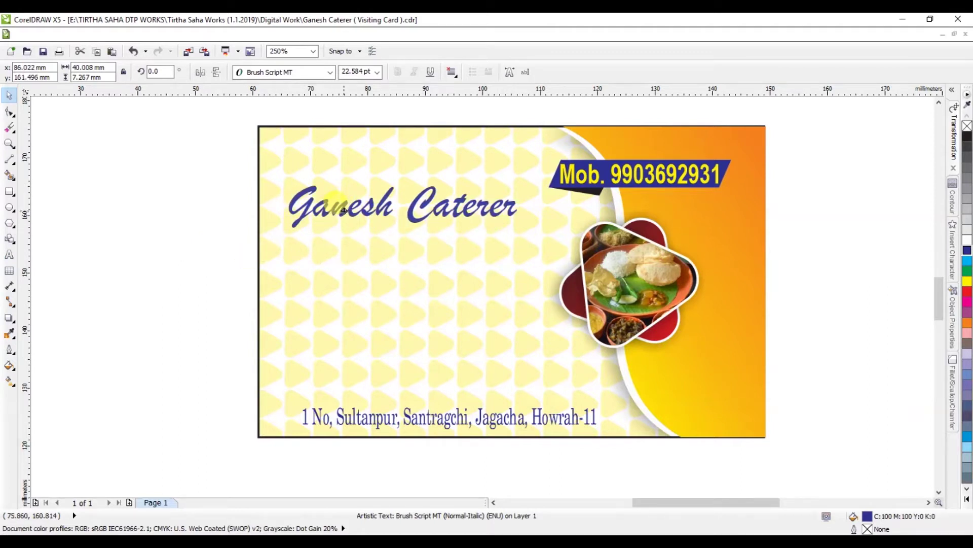
click(195, 126)
drag(26, 93, 259, 127)
Step: Add a left guideline at 5 mm and a top guideline at -5 mm
drag(29, 152, 282, 154)
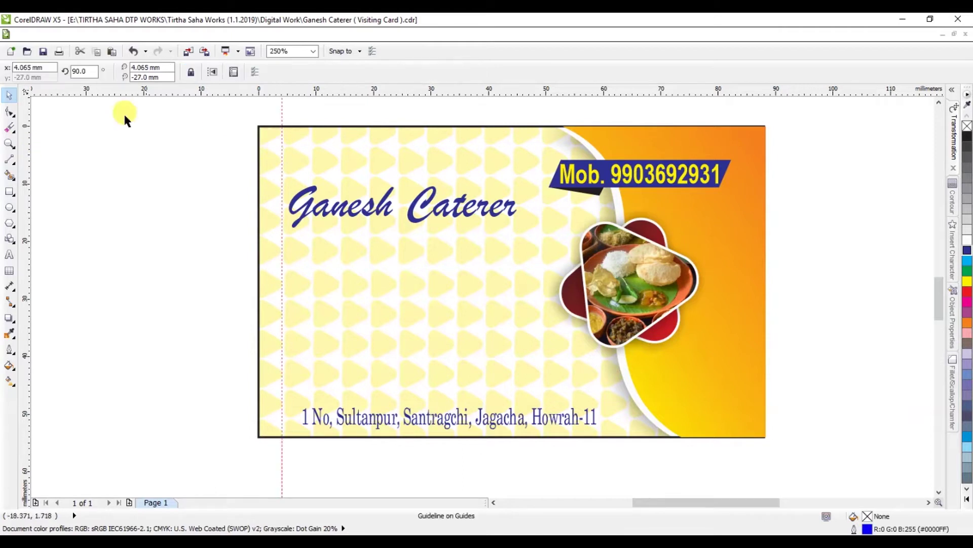
triple_click(49, 67)
text(5)
key(Return)
drag(277, 93, 265, 147)
triple_click(56, 79)
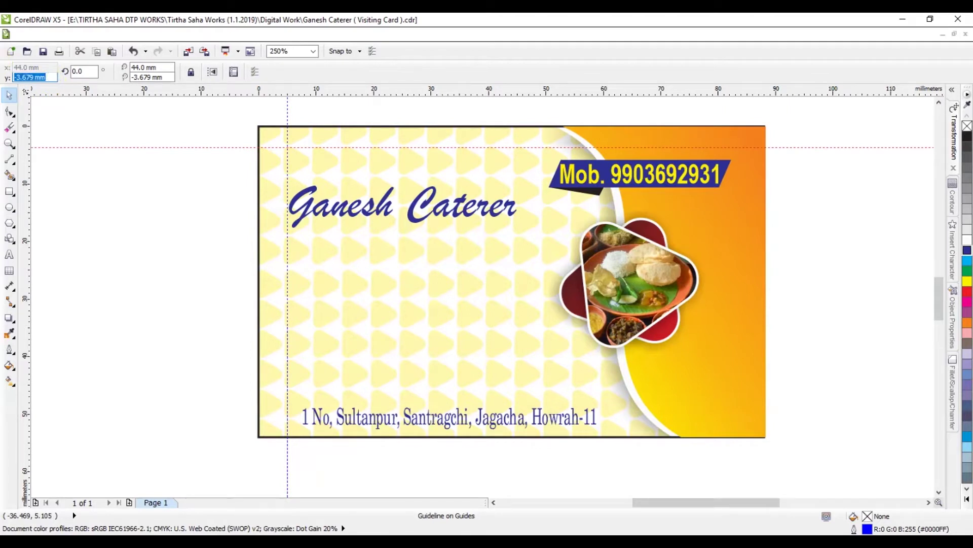
key(Return)
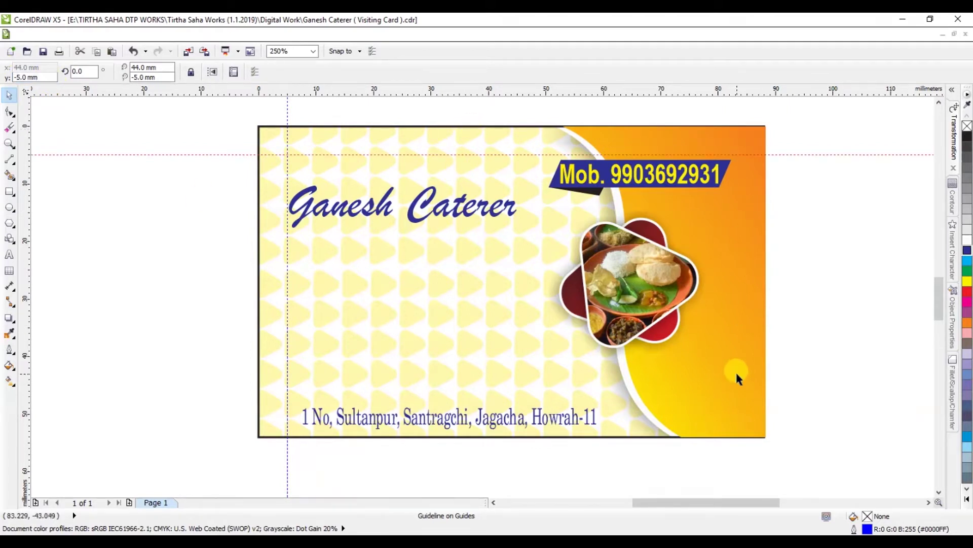
Step: Zero the rulers at the card's bottom-right corner and add a bottom guideline at 5 mm
scroll(758, 441, up, 2)
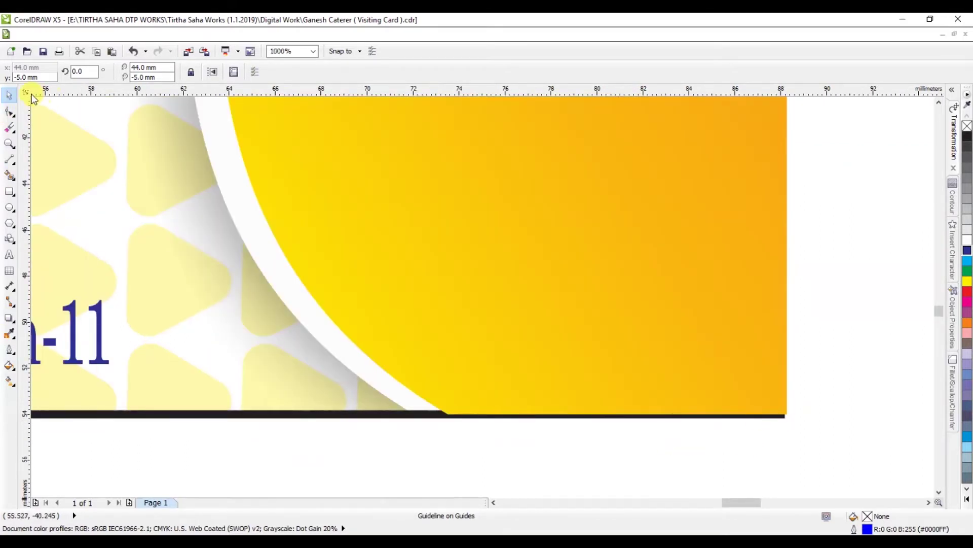
drag(61, 112, 786, 415)
drag(611, 97, 304, 115)
click(49, 77)
text(5)
key(Return)
Step: Set the right-edge vertical guideline to -5 mm
click(636, 183)
scroll(652, 183, down, 4)
click(45, 68)
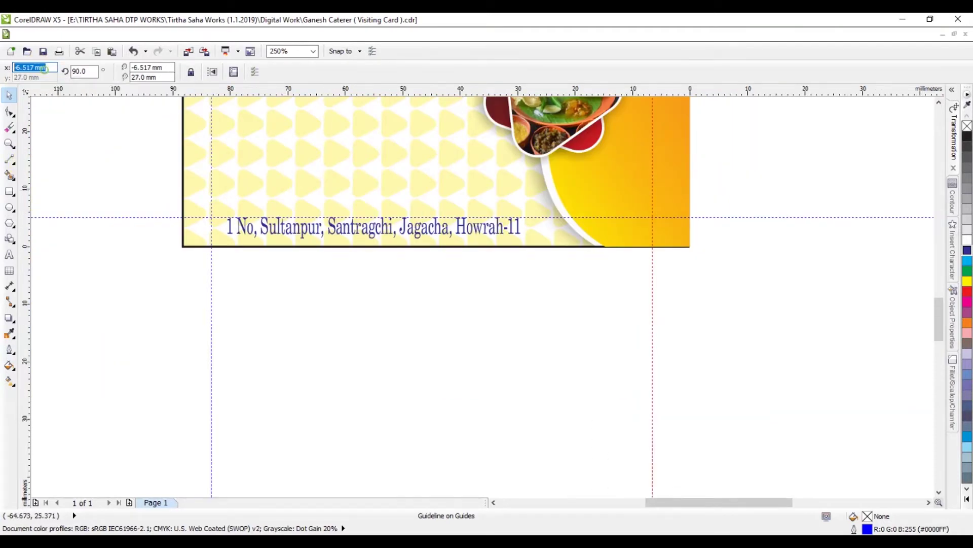
text(-5)
key(Return)
scroll(437, 269, down, 4)
scroll(441, 197, up, 4)
Step: Nudge the mobile ribbon, lower the title, and break it apart with Caterer placed below Ganesh
drag(740, 148, 463, 217)
drag(531, 202, 548, 199)
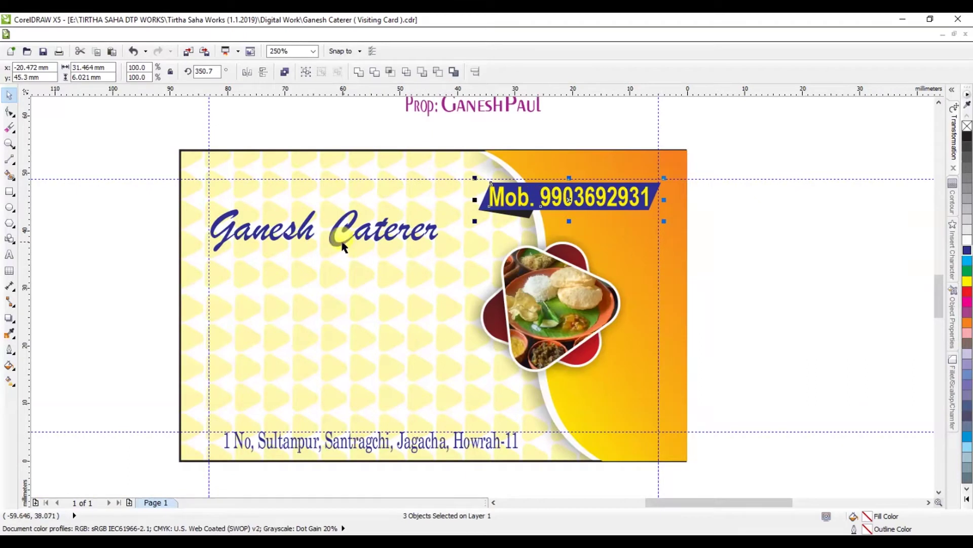
drag(422, 239, 602, 373)
key(ctrl+k)
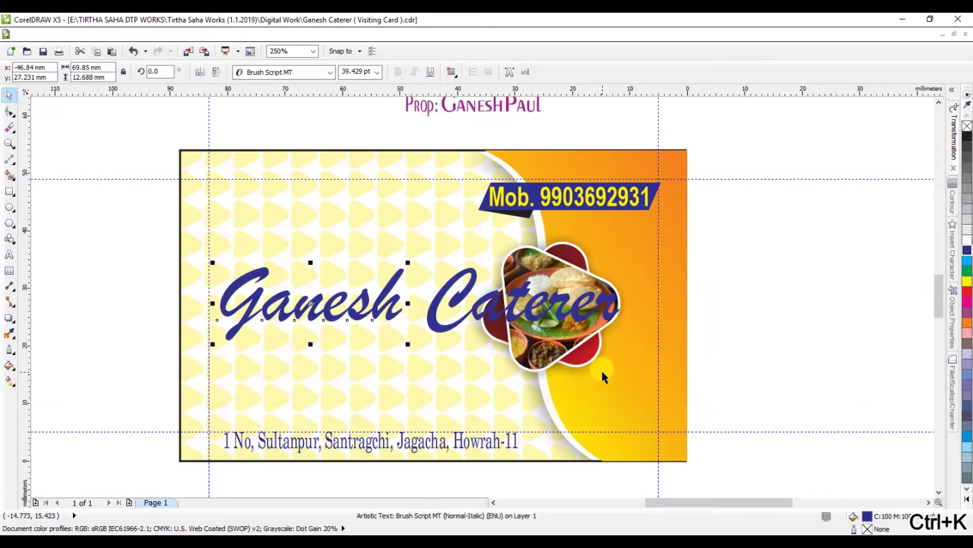
drag(469, 315, 353, 366)
scroll(457, 171, down, 2)
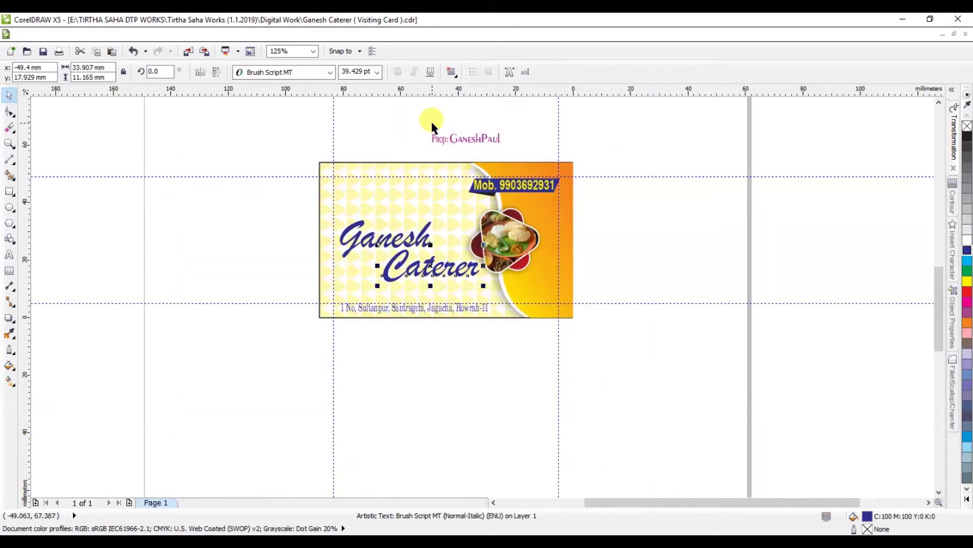
scroll(430, 124, up, 3)
Step: Move the proprietor line to the left
click(515, 172)
drag(504, 147, 422, 159)
scroll(408, 147, up, 2)
key(Escape)
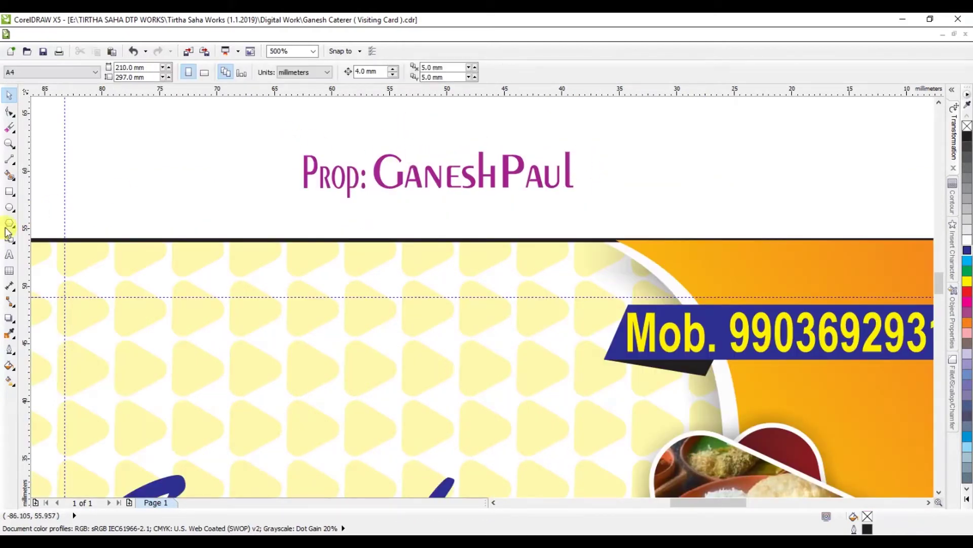
Step: Try editing the proprietor text, undoing an accidental drag of the letter P
click(12, 256)
drag(423, 179, 439, 178)
key(ctrl+a)
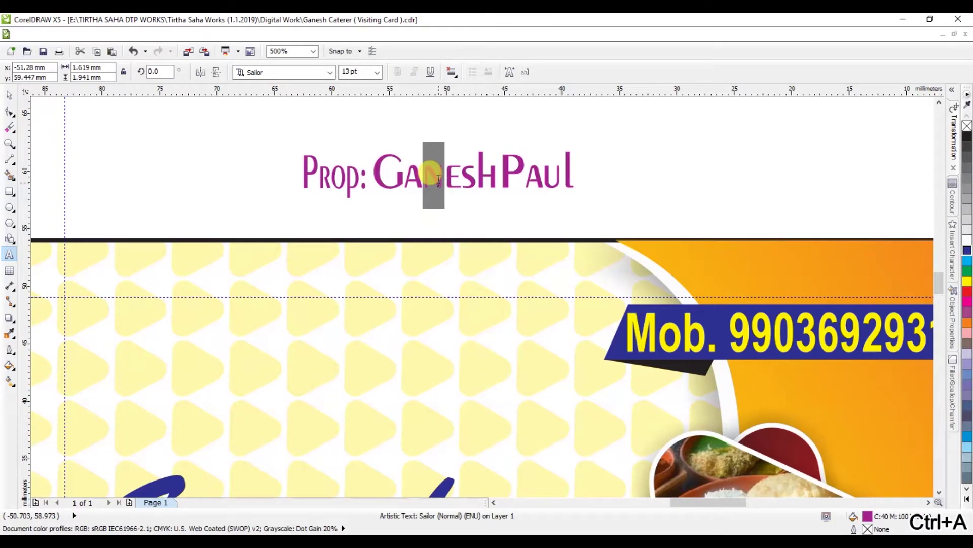
click(9, 95)
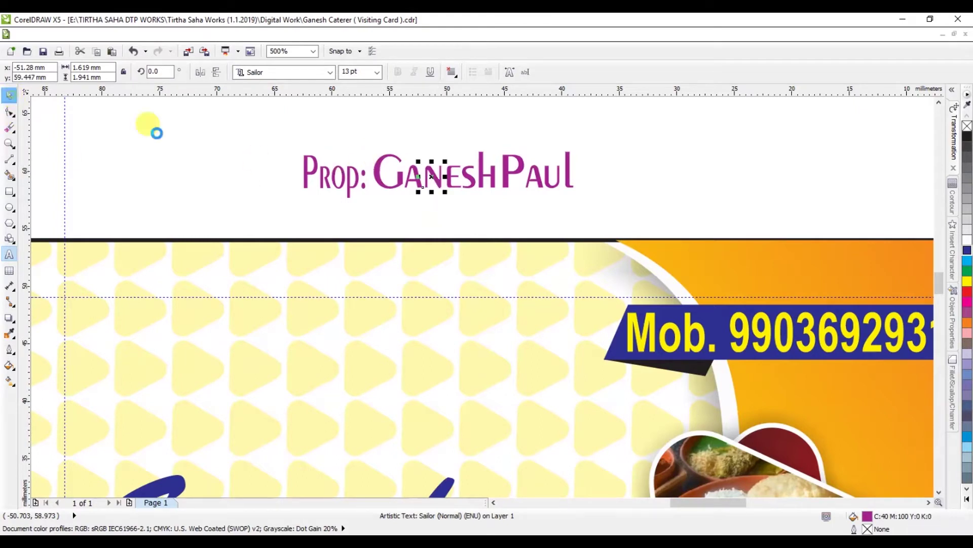
drag(315, 168, 270, 176)
key(ctrl+z)
click(252, 149)
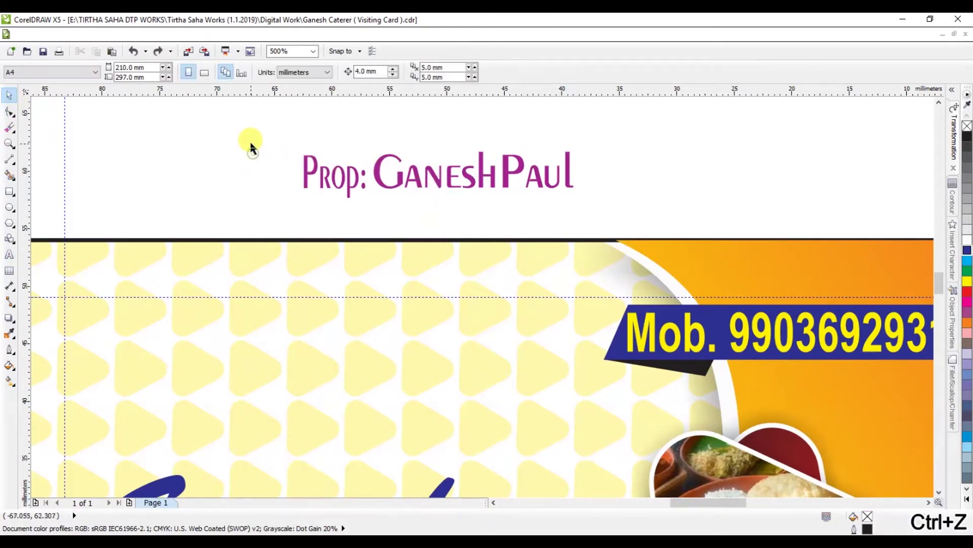
Step: Colour the word Ganesh red, undoing an accidental underline
scroll(326, 196, up, 1)
scroll(327, 197, down, 2)
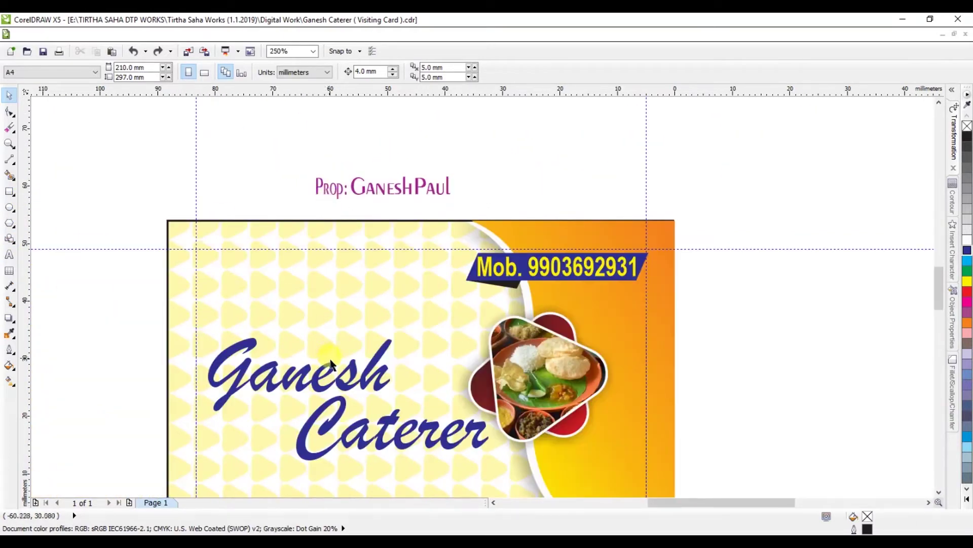
click(332, 375)
click(428, 73)
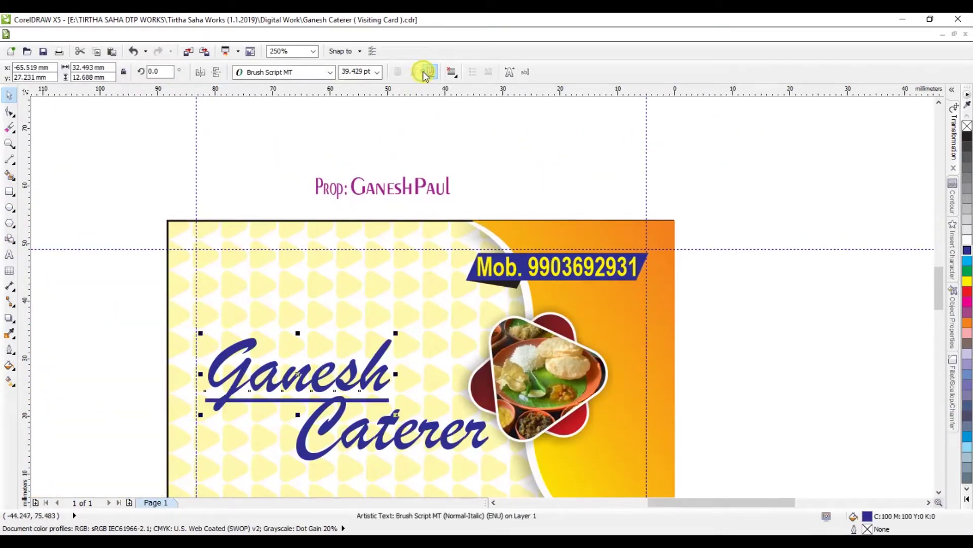
key(ctrl+z)
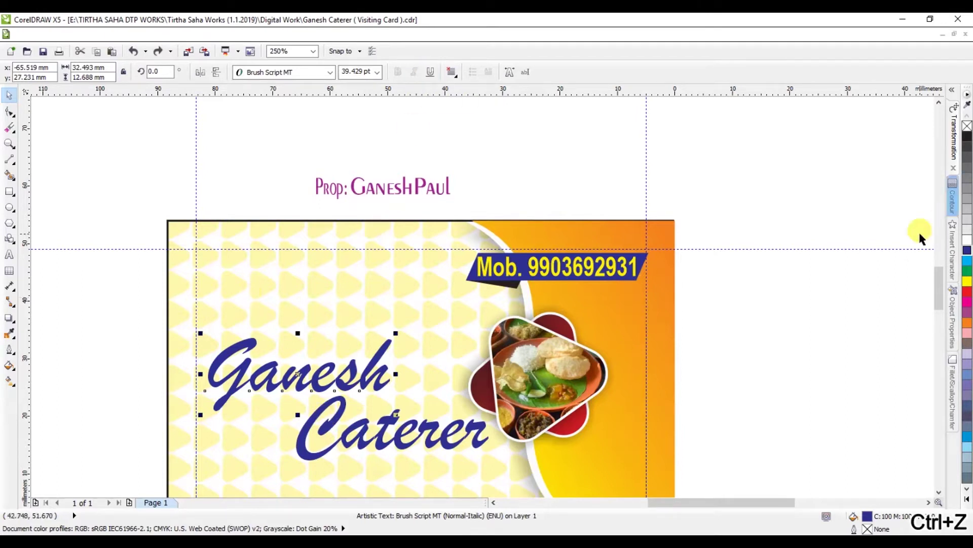
click(969, 297)
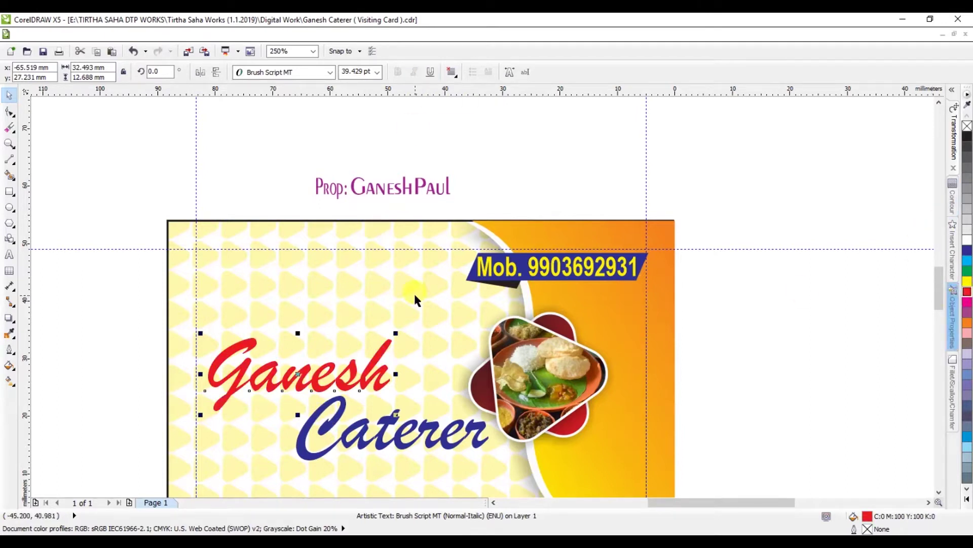
Step: Move both title words up and to the left together
scroll(413, 293, down, 2)
scroll(383, 389, up, 2)
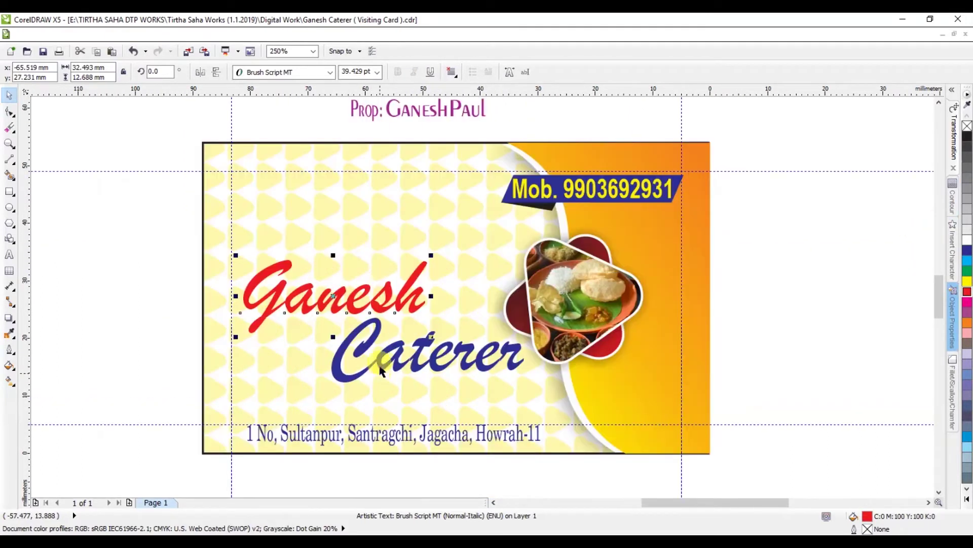
shift+click(375, 339)
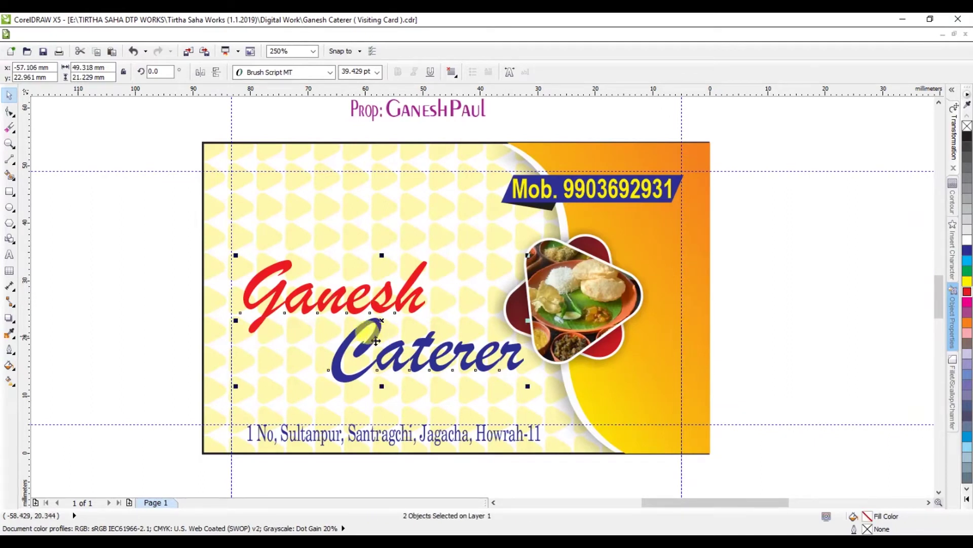
drag(385, 319, 374, 281)
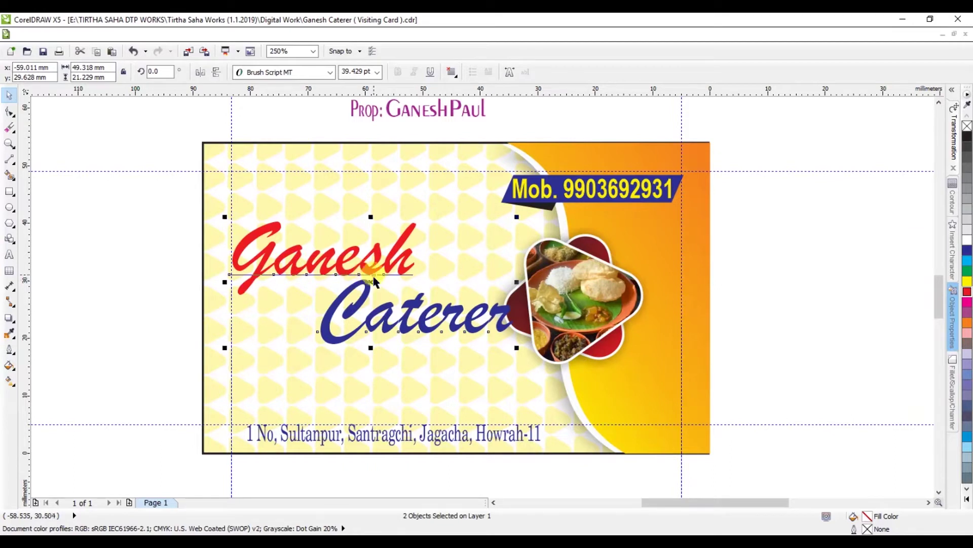
click(765, 285)
scroll(436, 306, up, 2)
Step: Set Caterer to 36 pt and position it under the red word
drag(435, 306, 355, 304)
click(347, 72)
key(ctrl+a)
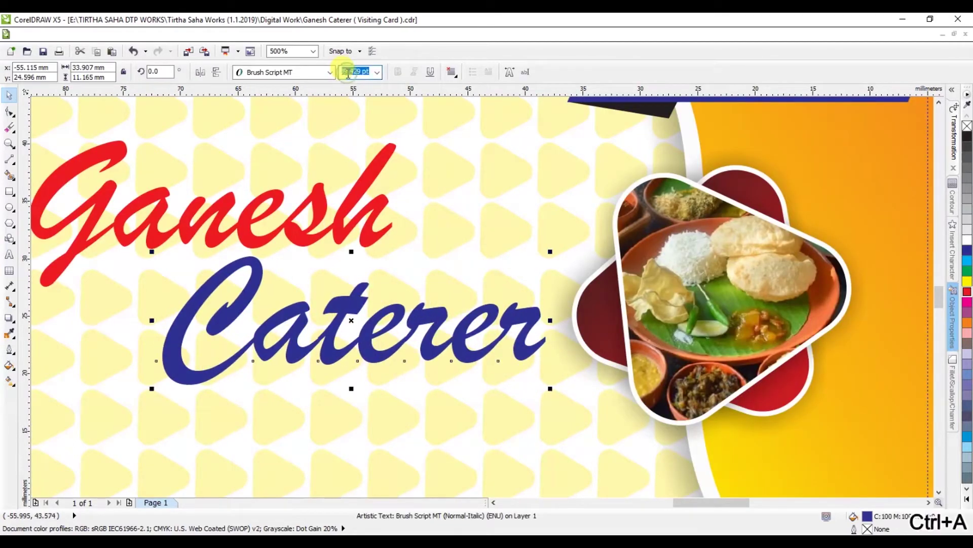
text(36)
key(Return)
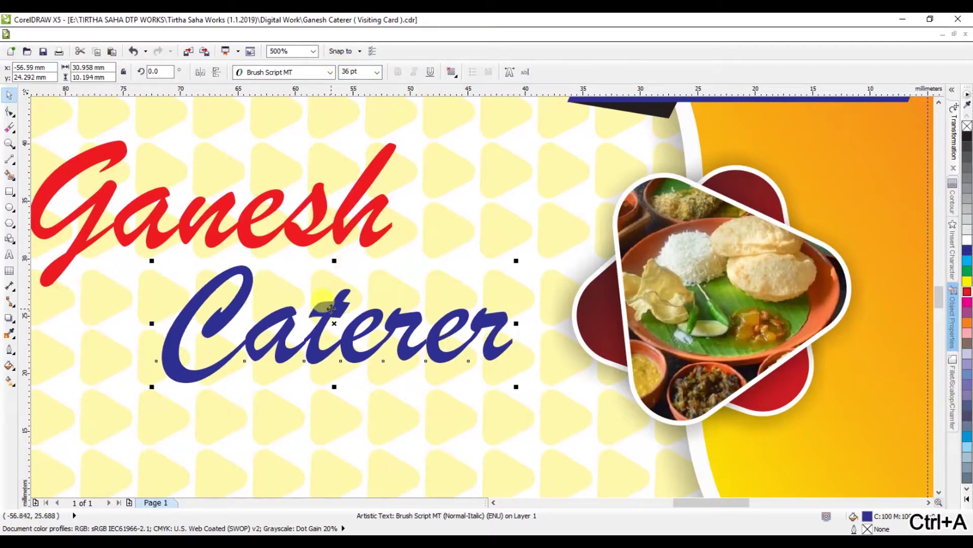
drag(328, 307, 375, 303)
Step: Nudge the red word Ganesh slightly down
click(304, 233)
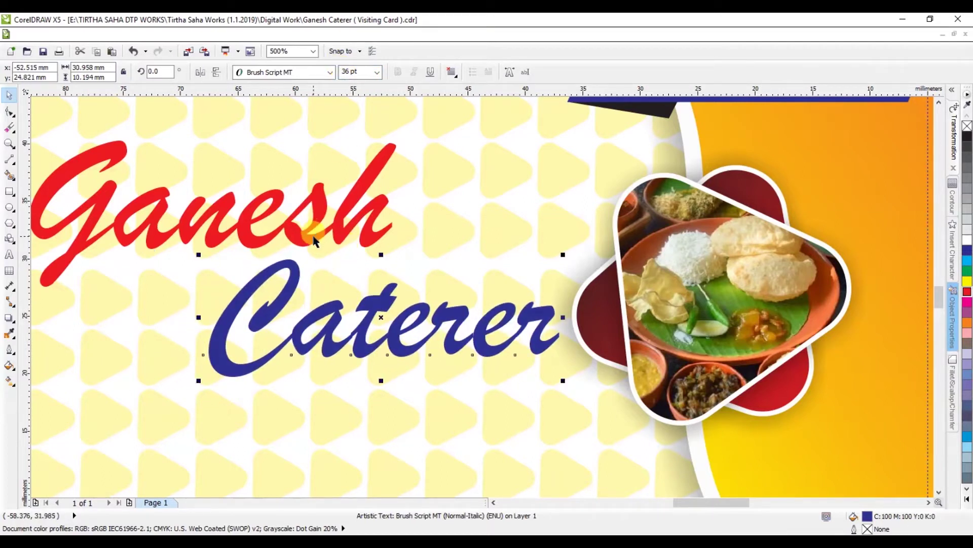
drag(312, 240, 312, 247)
scroll(312, 246, down, 3)
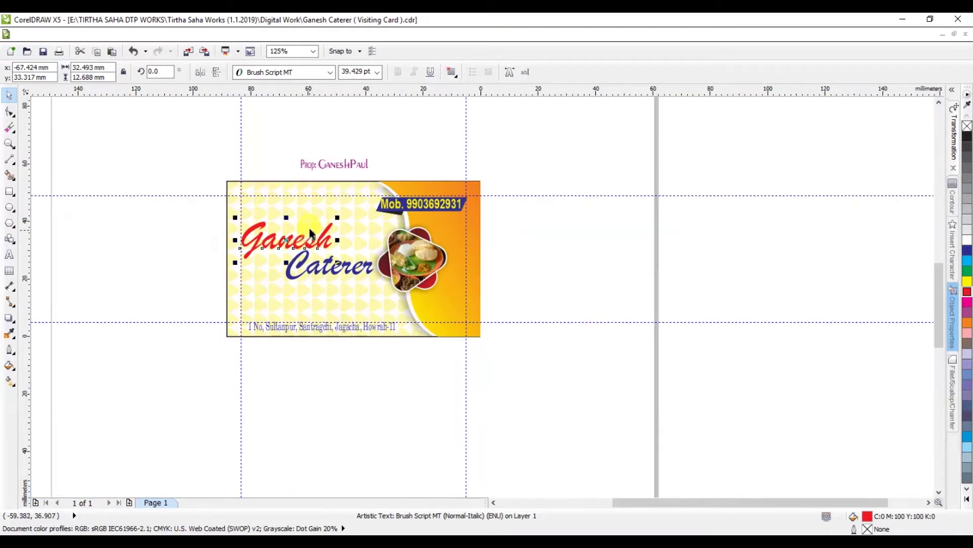
scroll(279, 255, up, 3)
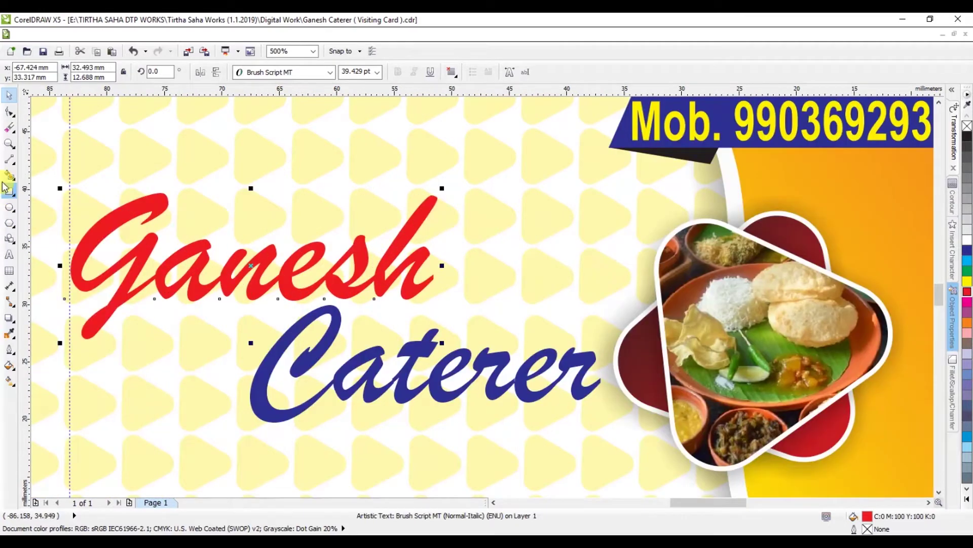
Step: Draw a horizontal line and move it beneath the red word Ganesh
click(9, 162)
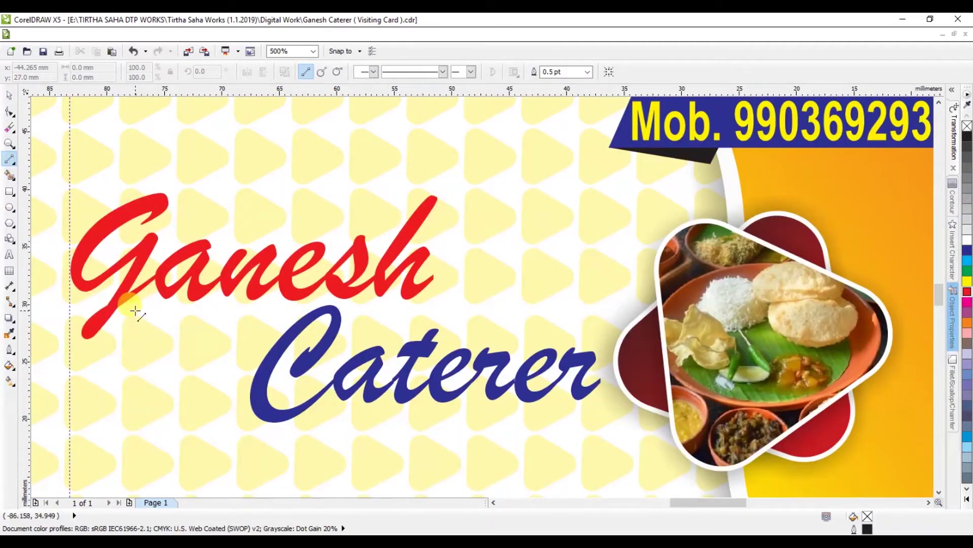
click(130, 337)
ctrl+click(441, 308)
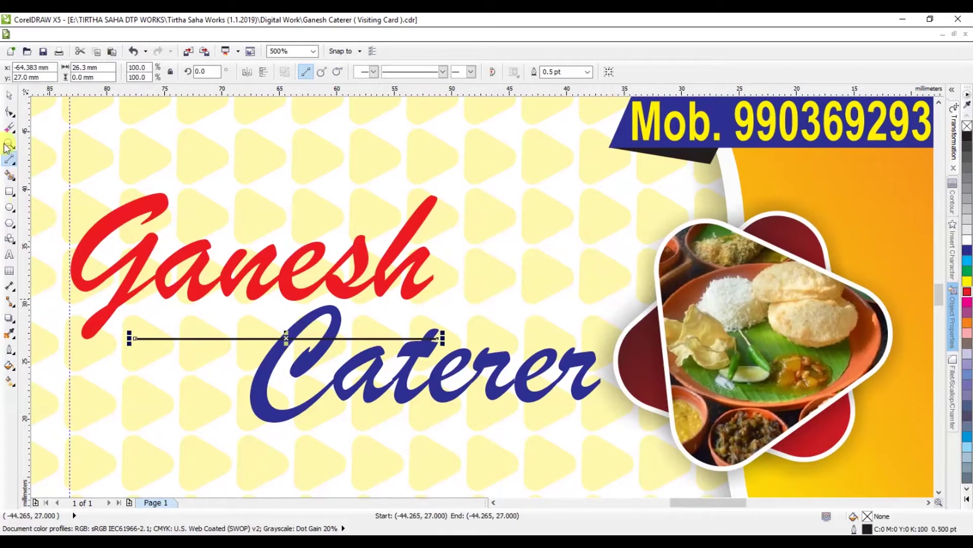
click(12, 96)
drag(219, 338, 209, 309)
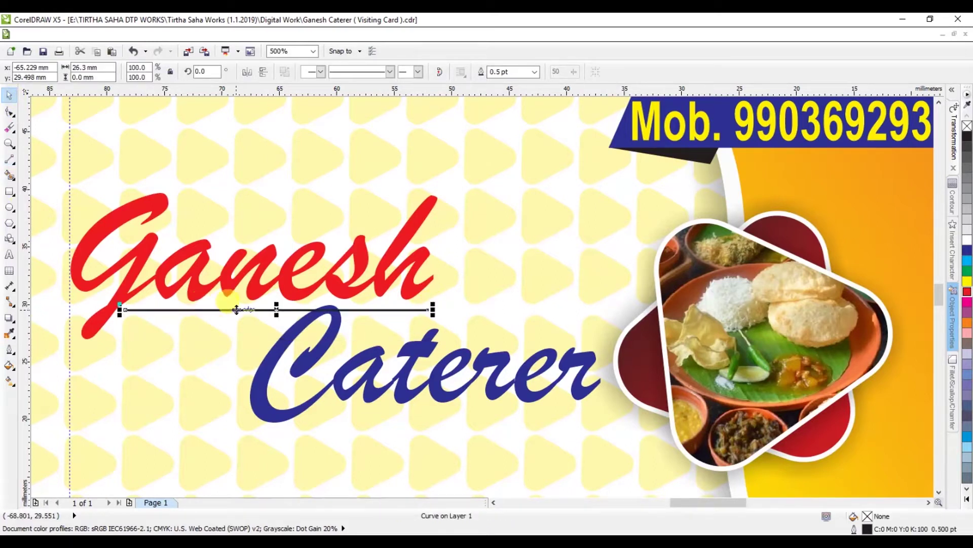
Step: Give the line a 1.0 pt red outline
click(534, 71)
click(519, 115)
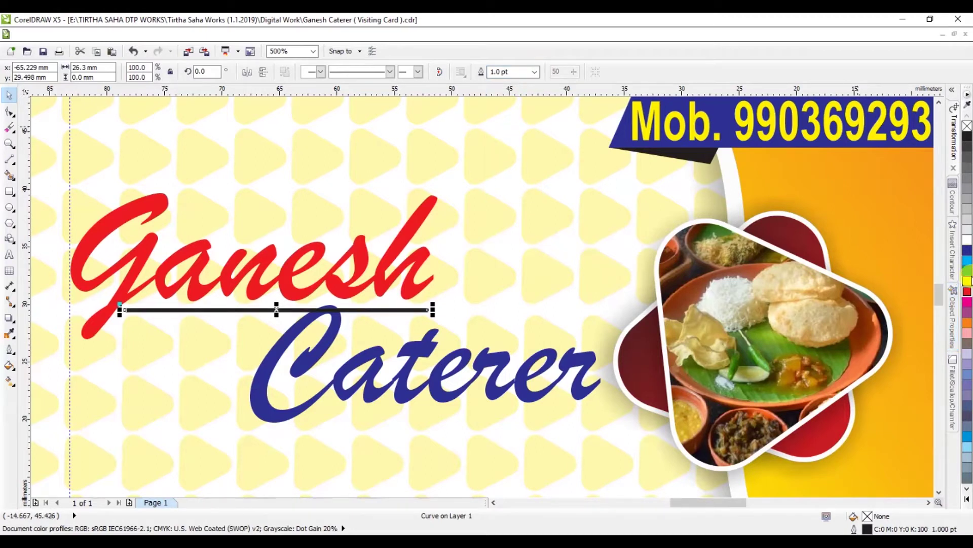
right_click(969, 293)
click(910, 341)
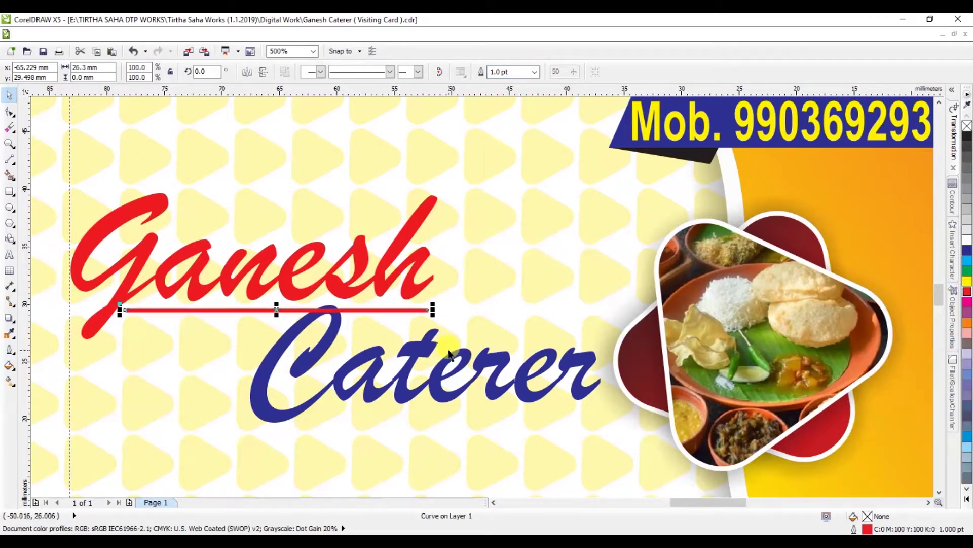
Step: Check Caterer, then try raising the red underline and undo that move
click(329, 336)
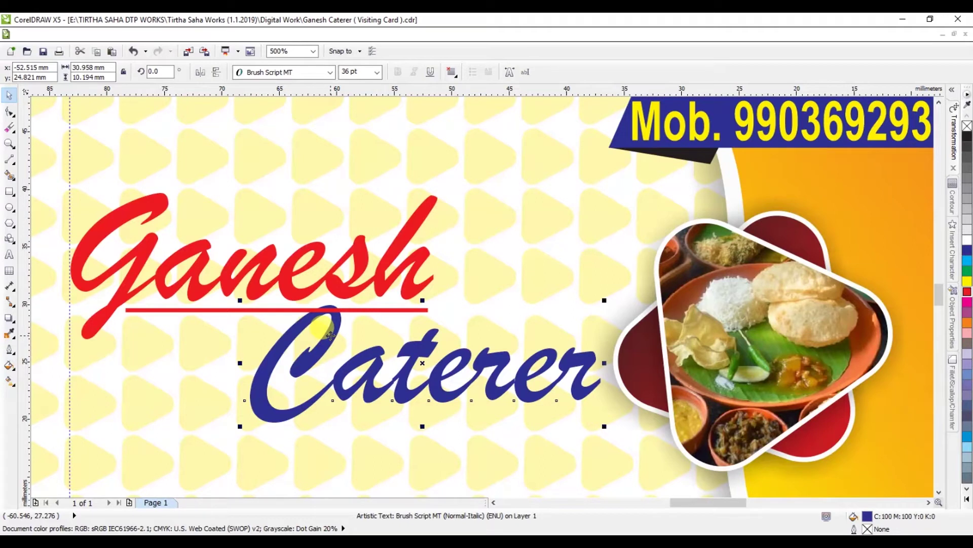
click(371, 309)
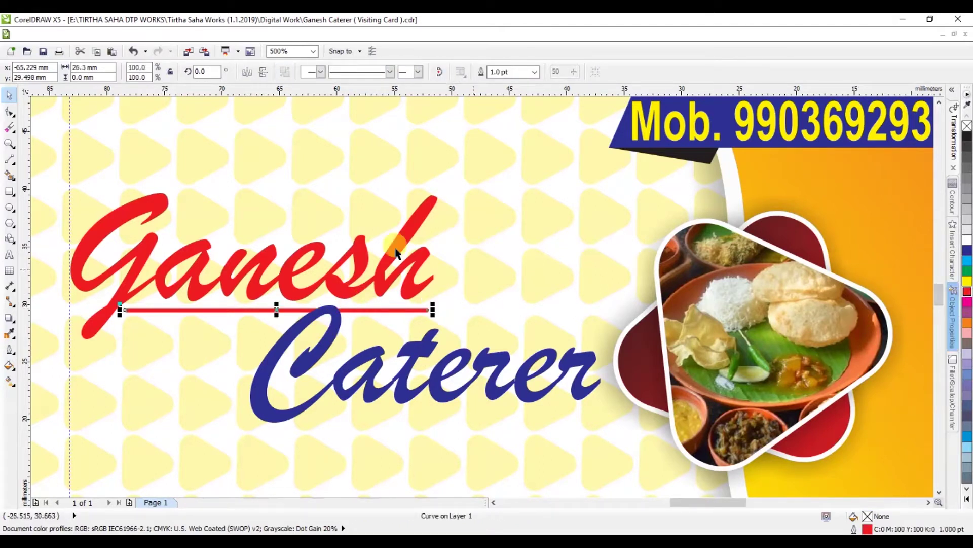
scroll(205, 308, up, 3)
drag(295, 317, 295, 302)
scroll(296, 302, down, 5)
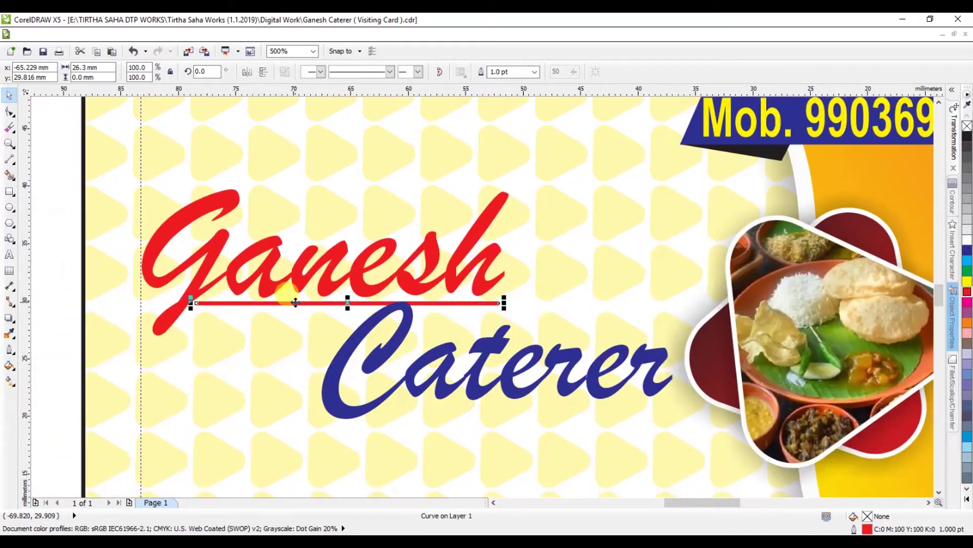
key(ctrl+z)
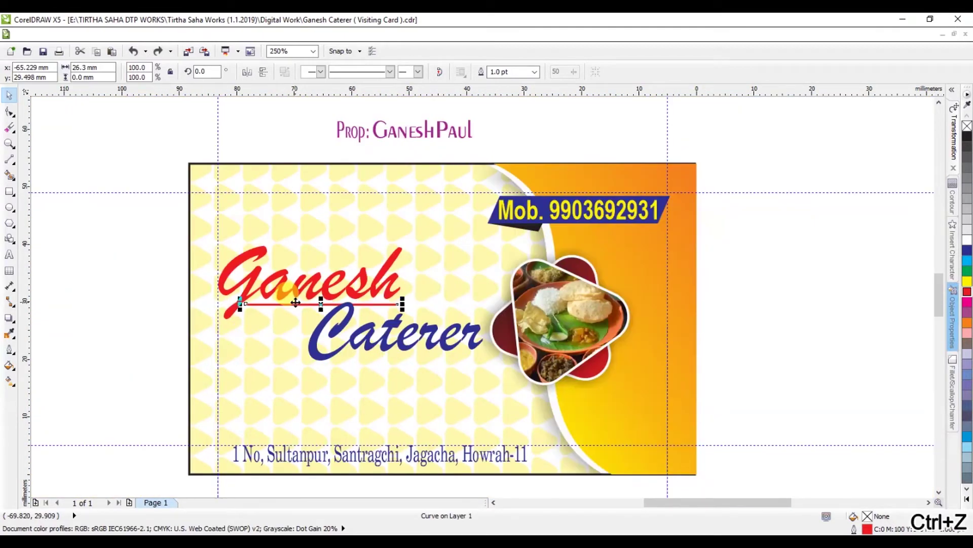
Step: Re-paste the address as a new text object, place it on the card, and make it bold
scroll(295, 302, down, 2)
click(545, 310)
scroll(350, 304, up, 2)
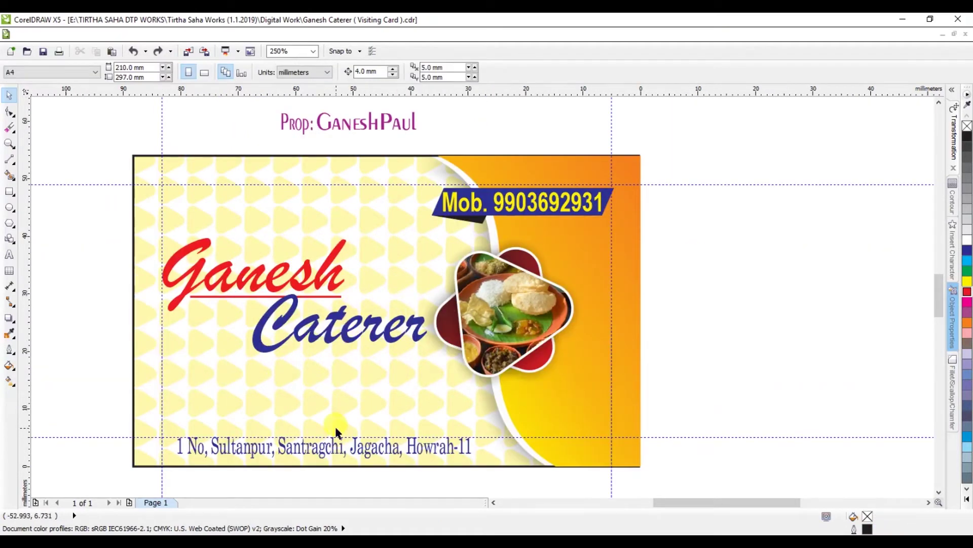
click(337, 432)
click(9, 254)
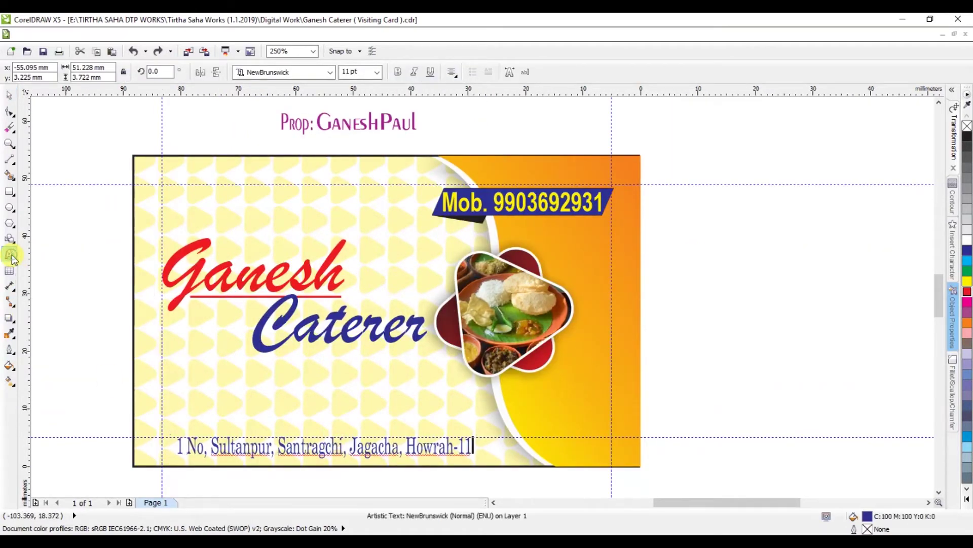
key(ctrl+a)
key(ctrl+x)
click(108, 381)
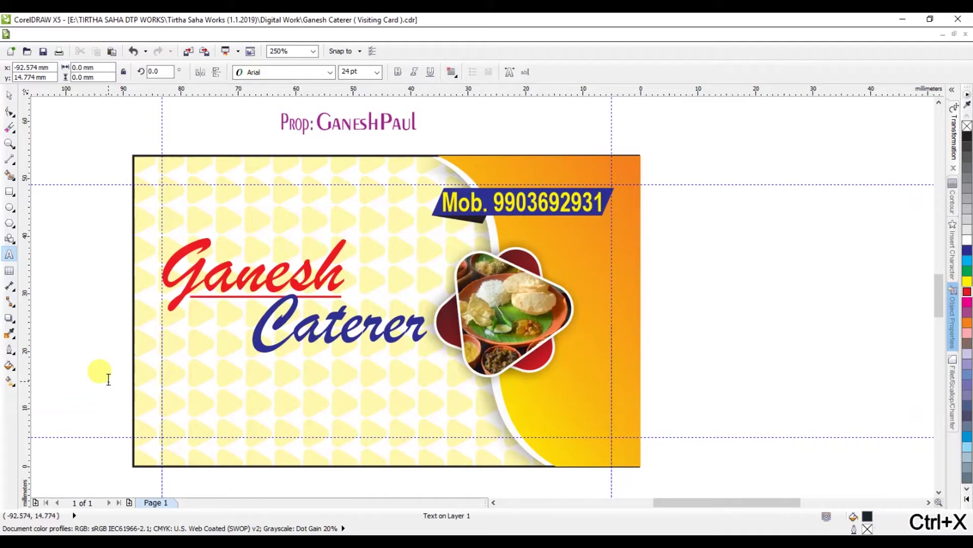
key(ctrl+v)
click(9, 95)
drag(66, 368, 383, 379)
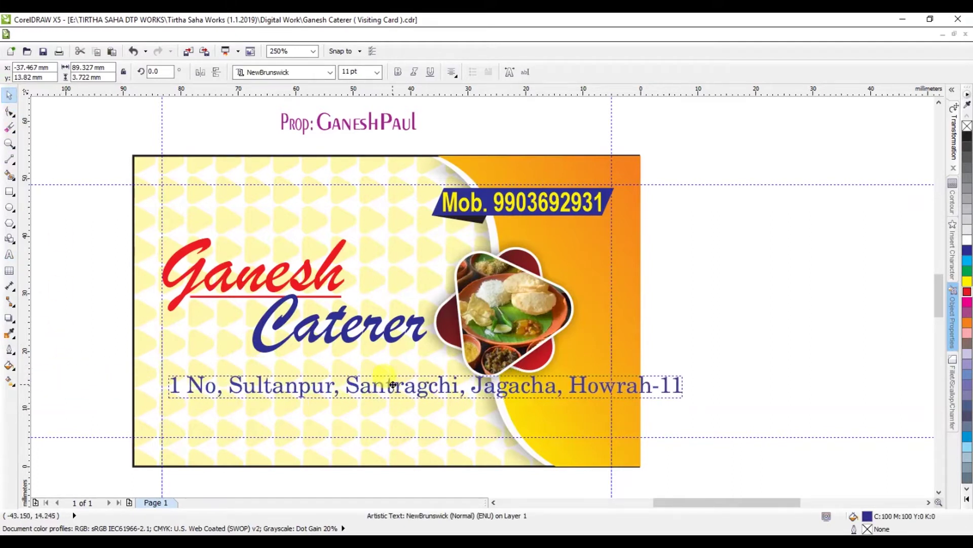
click(397, 73)
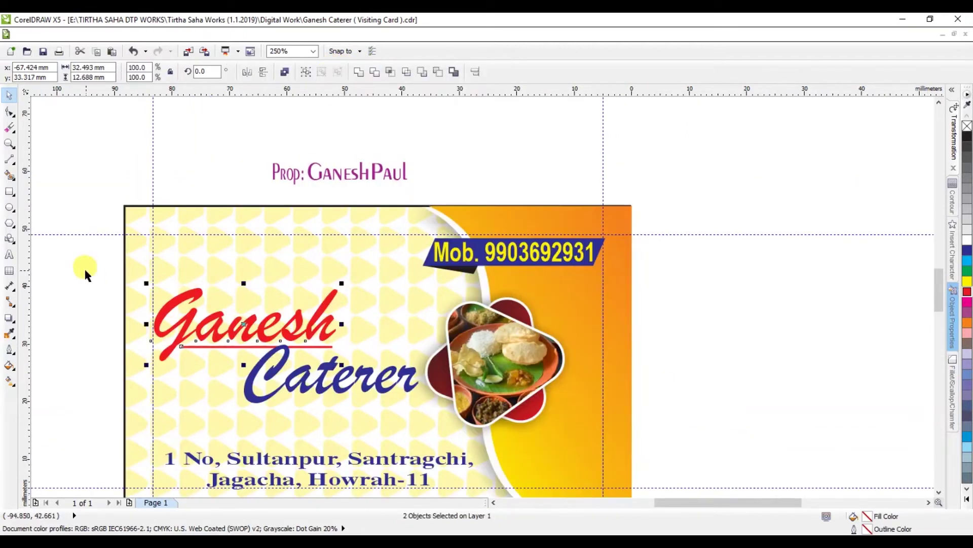
Step: Move the title words and their underline slightly down
drag(83, 267, 424, 413)
drag(358, 372, 357, 379)
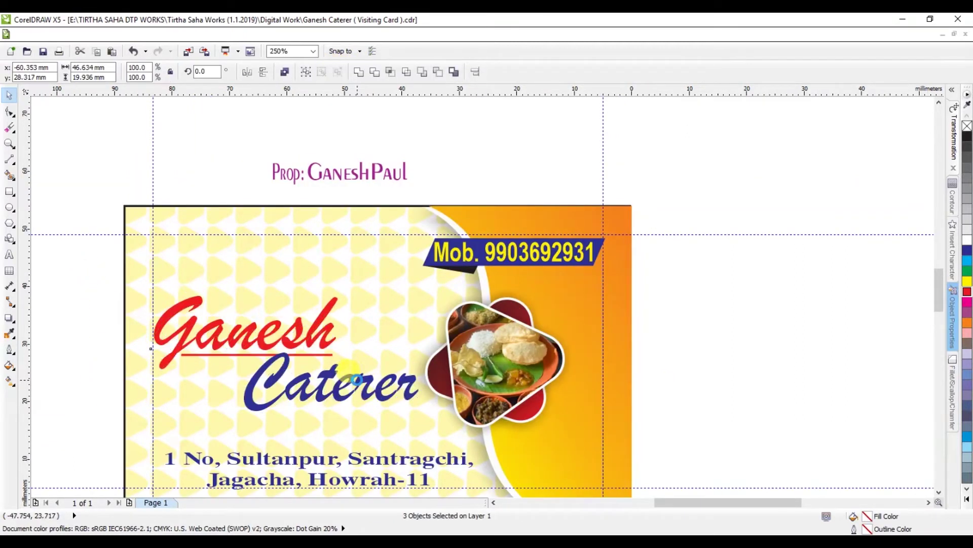
scroll(392, 319, down, 2)
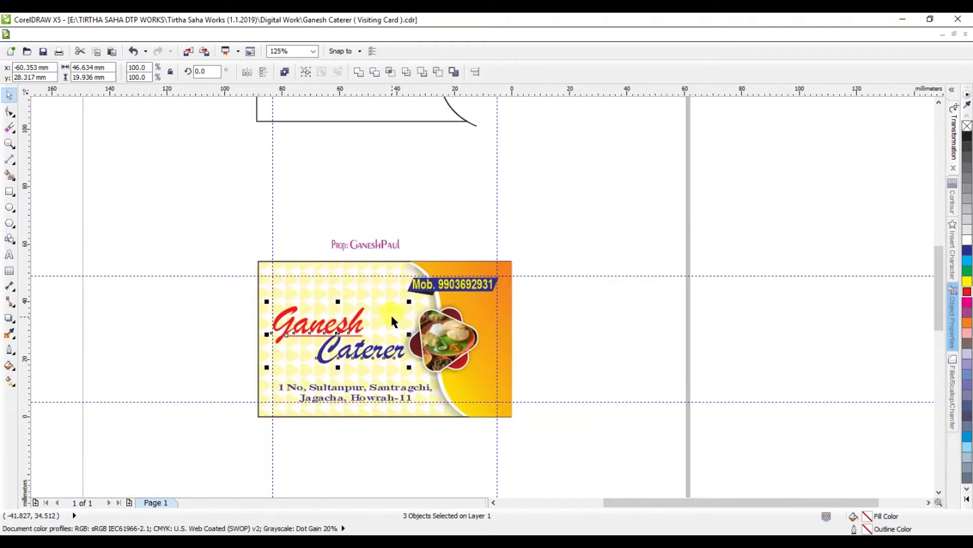
click(583, 347)
scroll(359, 310, up, 2)
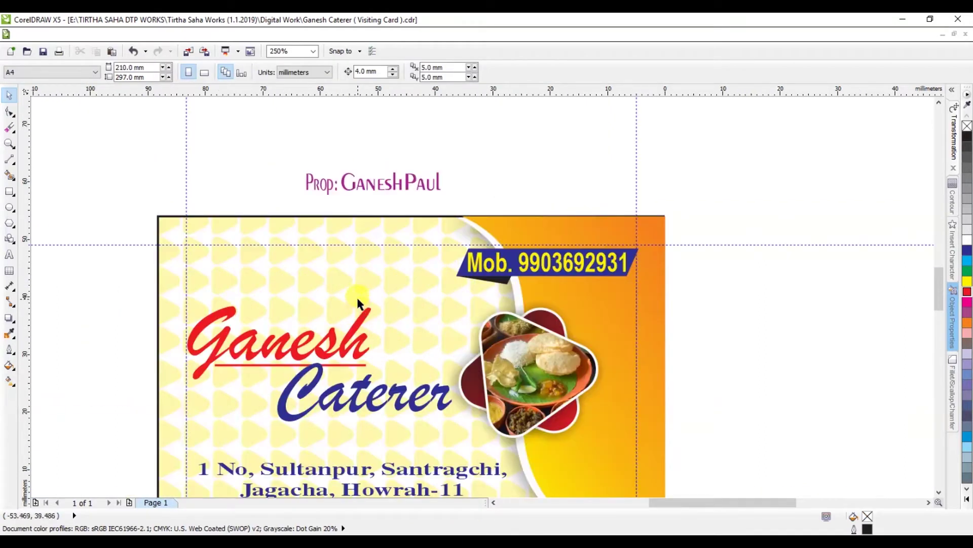
click(358, 184)
Step: Pull the P out of the proprietor line and retype the proprietor's name after it
scroll(357, 183, up, 2)
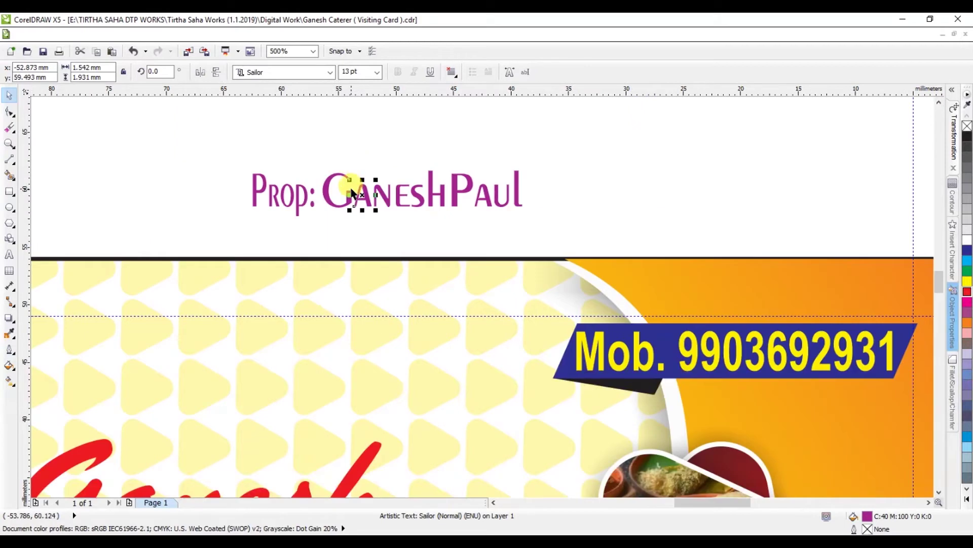
drag(259, 189, 167, 197)
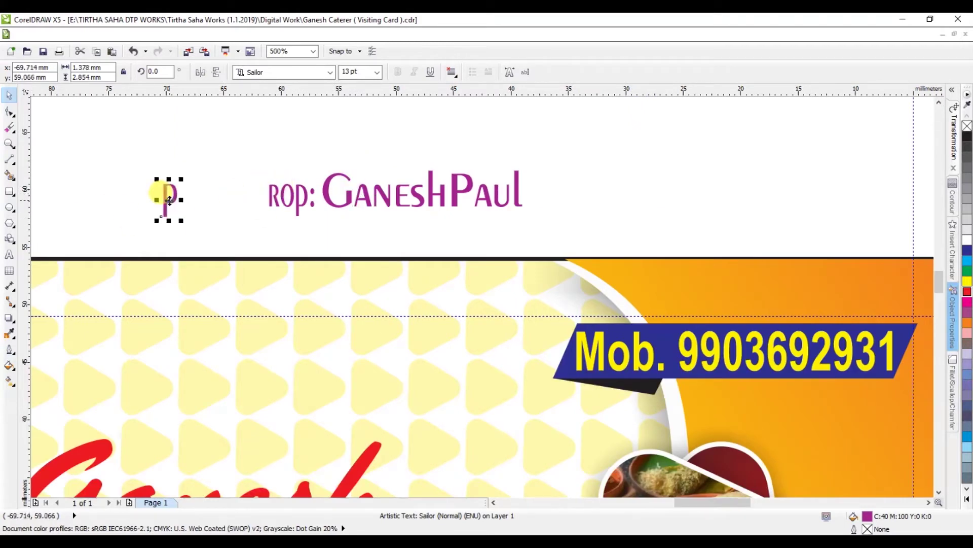
click(9, 254)
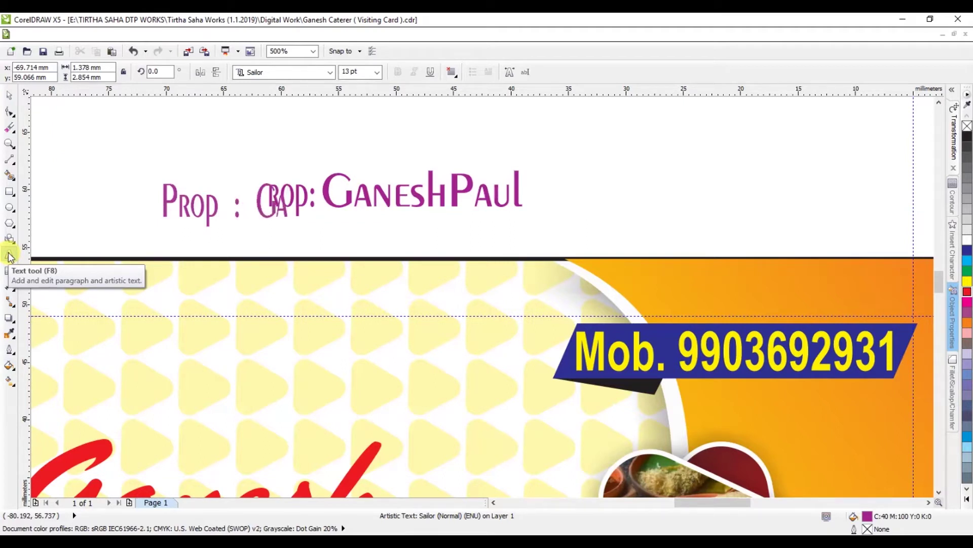
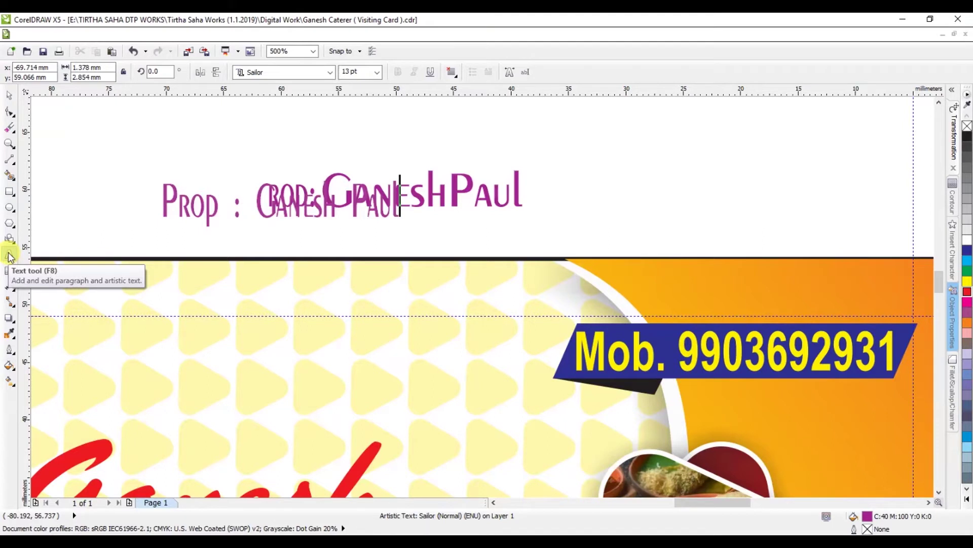
Step: Cut the retyped proprietor text, paste it as a new object, and move it onto the card's top-left
key(ctrl+a)
key(ctrl+x)
click(200, 160)
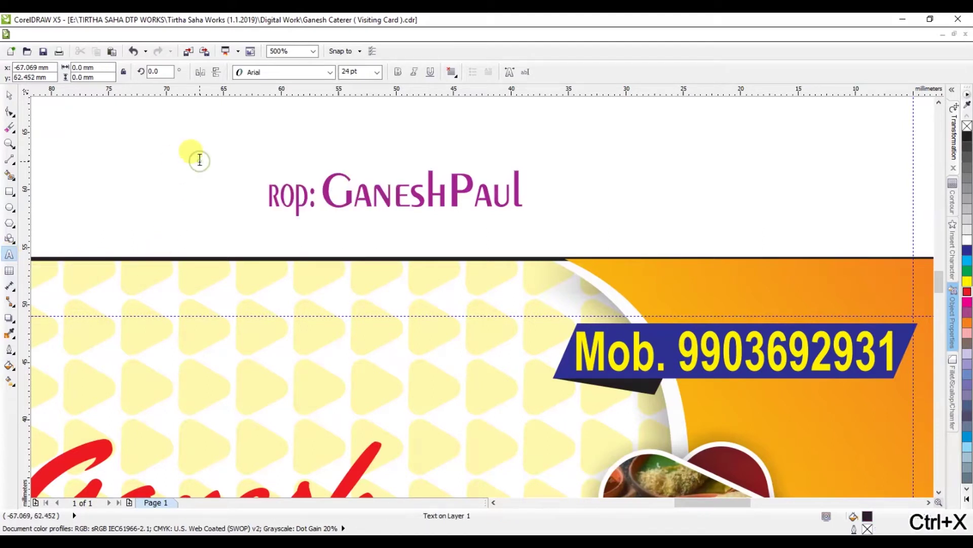
key(ctrl+v)
click(9, 95)
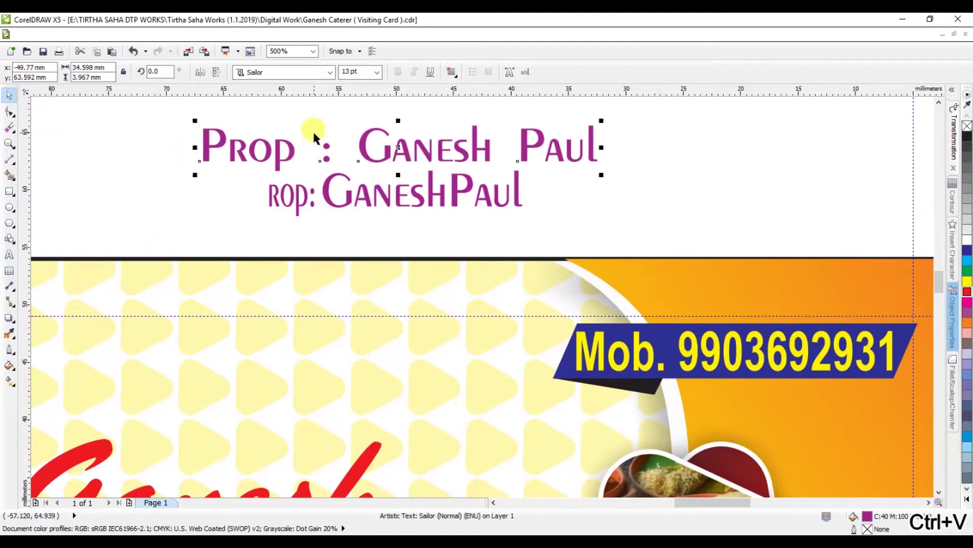
drag(296, 151, 118, 323)
scroll(213, 365, down, 2)
scroll(147, 365, up, 2)
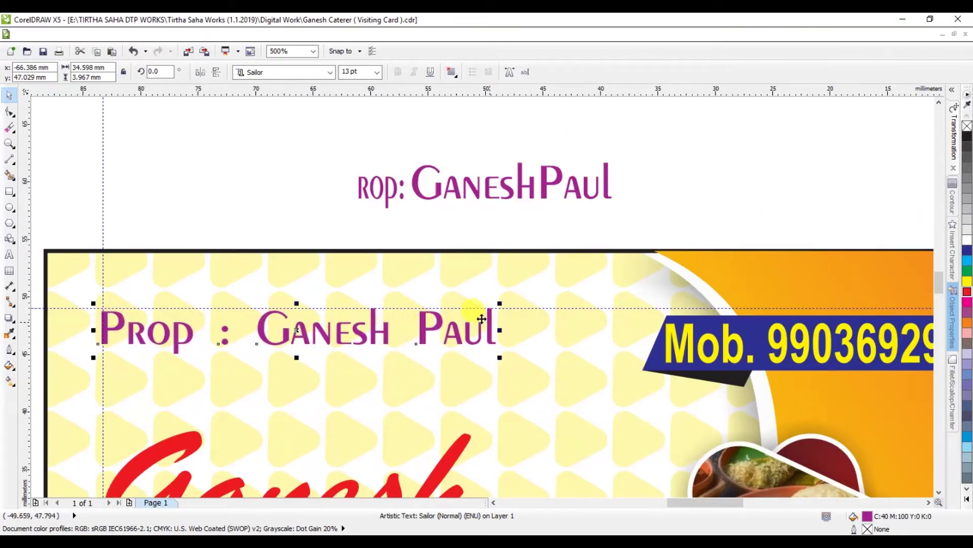
Step: Shrink the proprietor line to 10 pt and narrow it horizontally
click(356, 71)
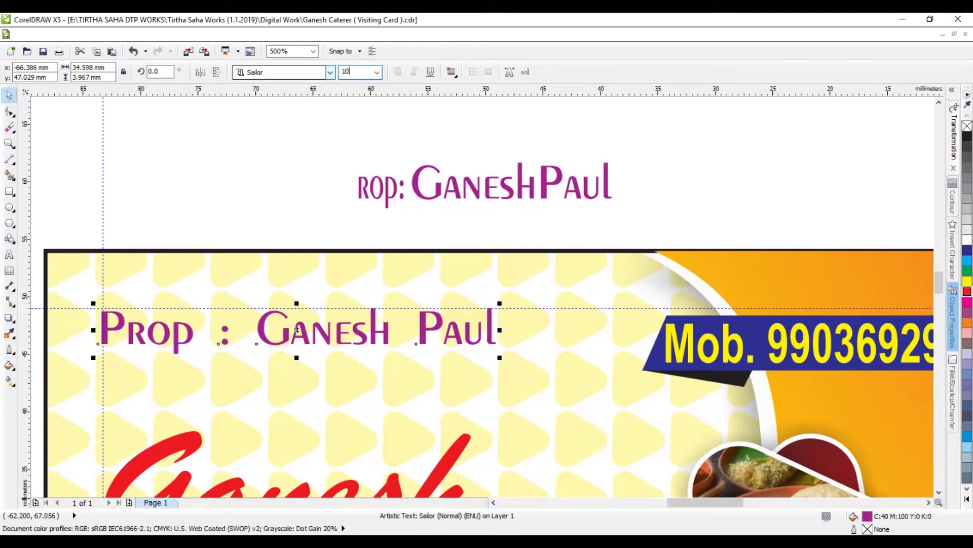
key(Return)
drag(409, 332, 389, 332)
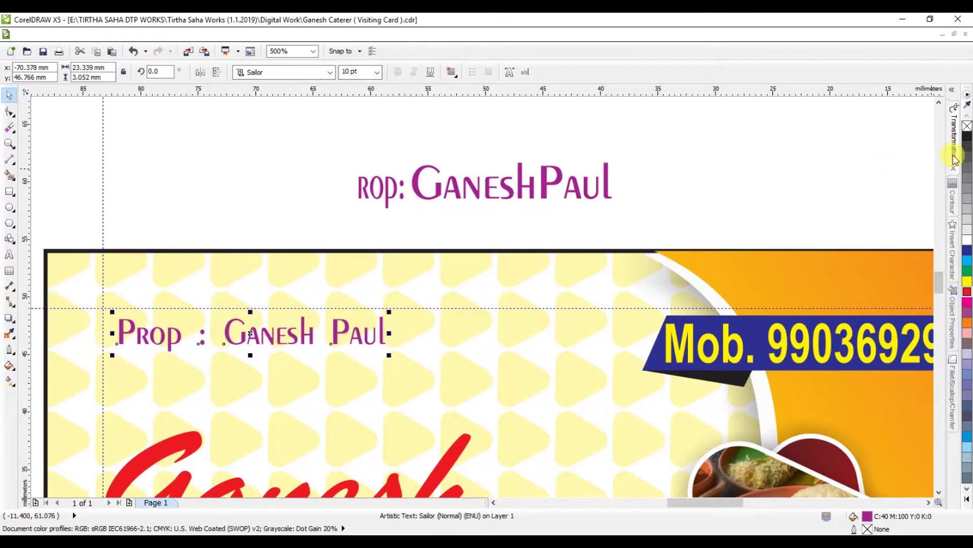
Step: Add a 0.05 mm purple outside contour to the proprietor line
click(955, 159)
click(955, 195)
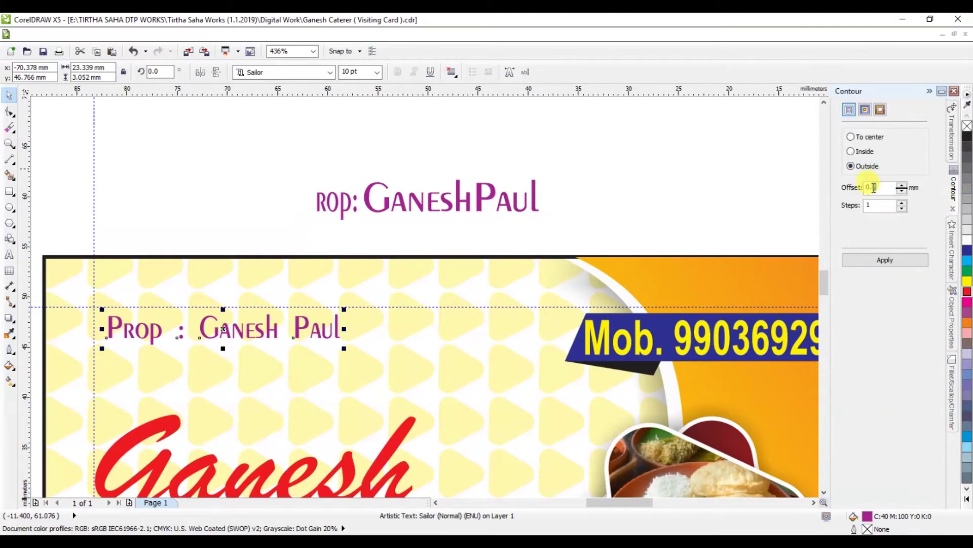
click(882, 260)
scroll(144, 337, up, 4)
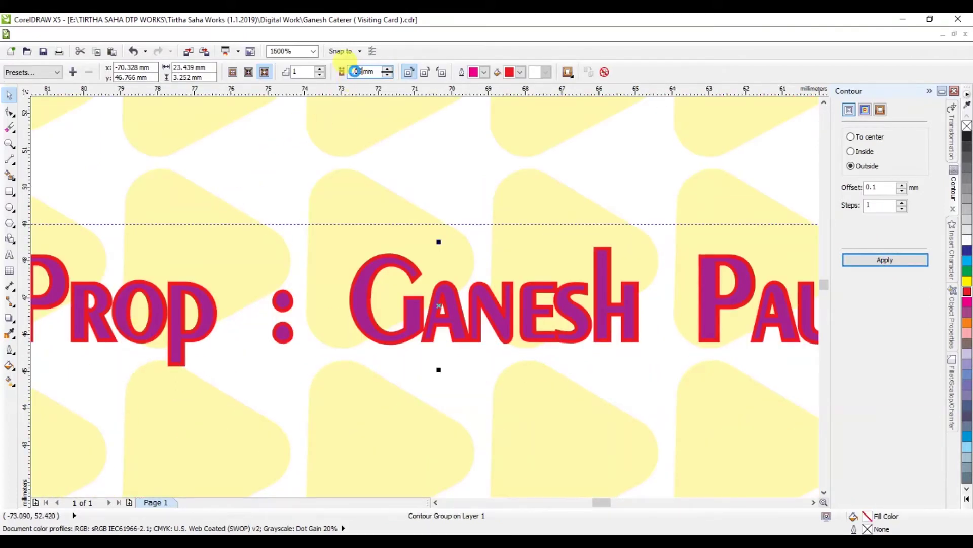
key(Return)
click(517, 72)
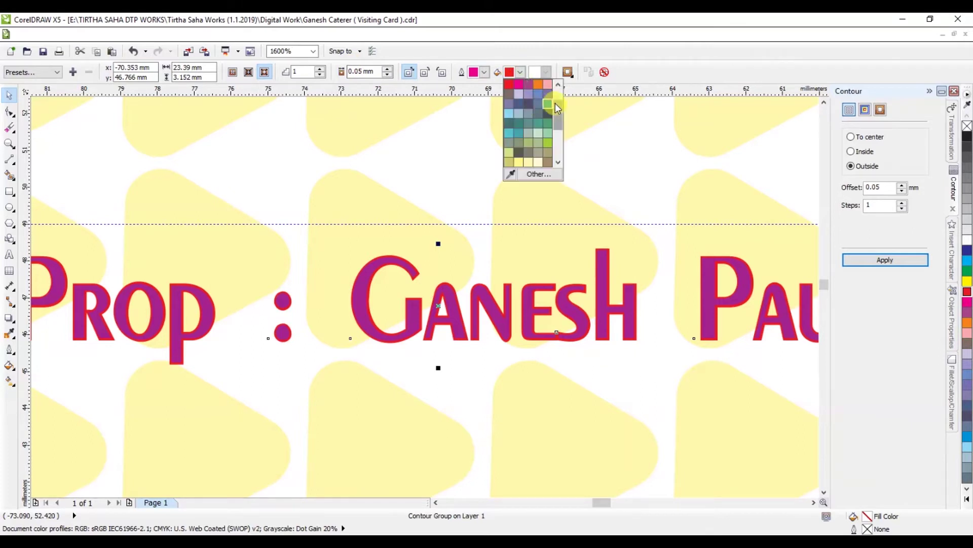
click(555, 103)
click(548, 155)
Step: Move the proprietor line up and left and stretch it slightly taller
scroll(443, 184, down, 2)
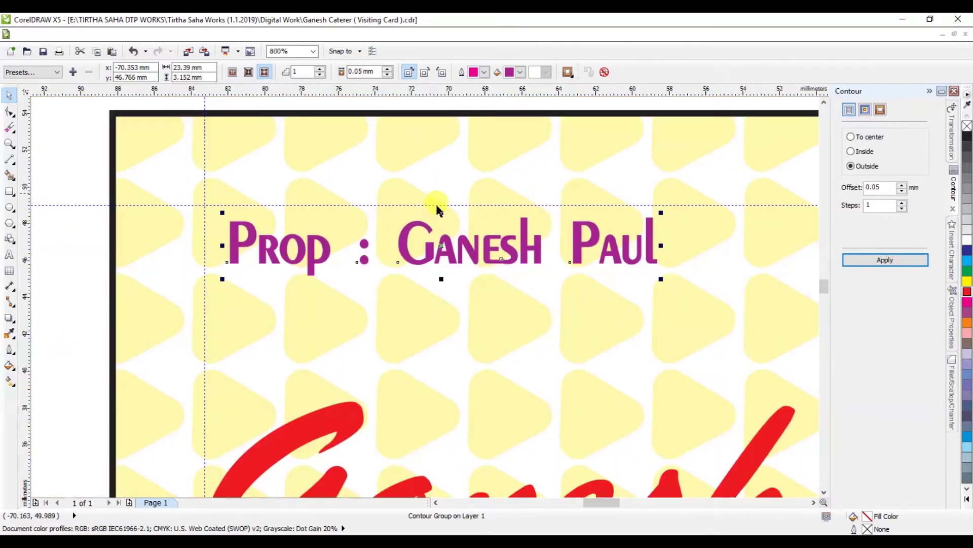
drag(401, 239, 385, 227)
scroll(386, 227, down, 2)
scroll(278, 258, up, 2)
drag(277, 257, 276, 269)
scroll(316, 231, down, 2)
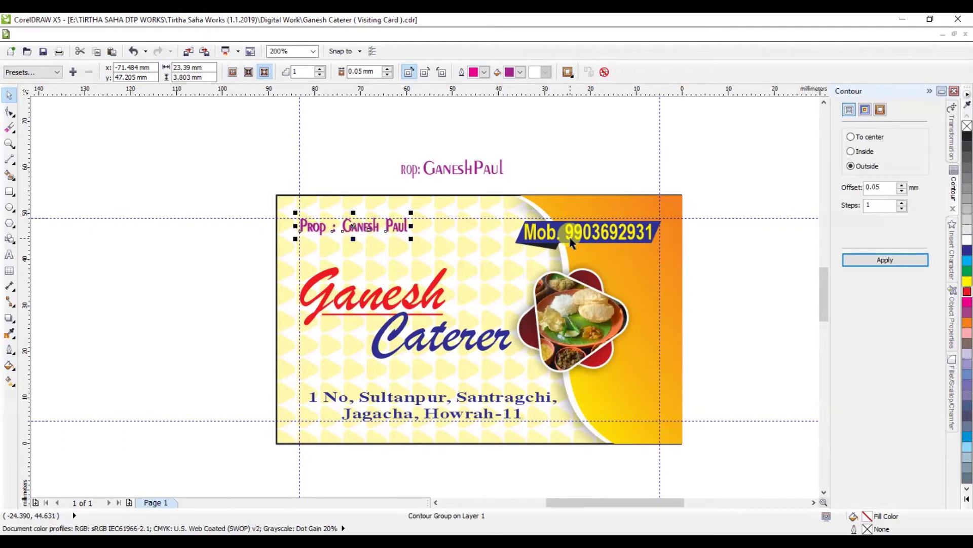
Step: Widen the proprietor line's letter spacing and stretch it slightly taller
click(435, 167)
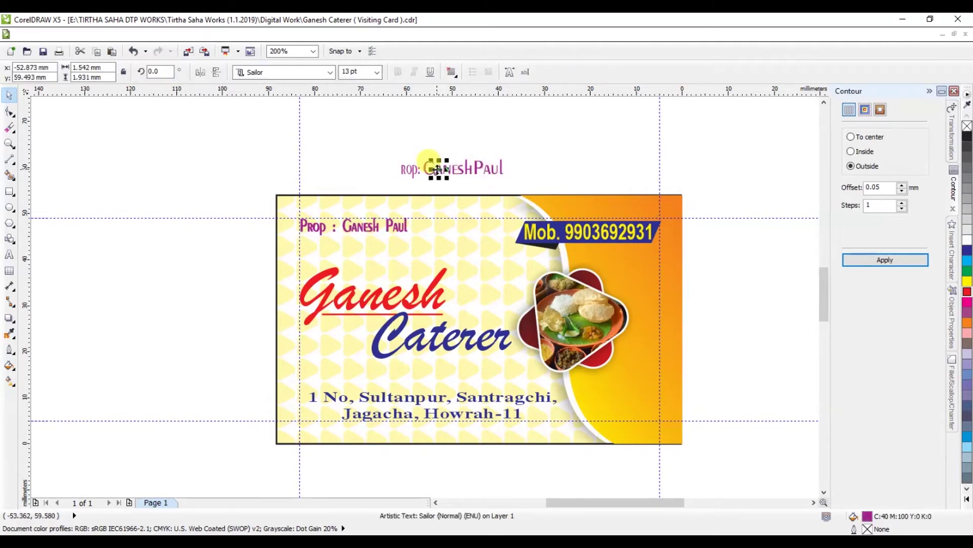
scroll(375, 223, up, 1)
click(375, 221)
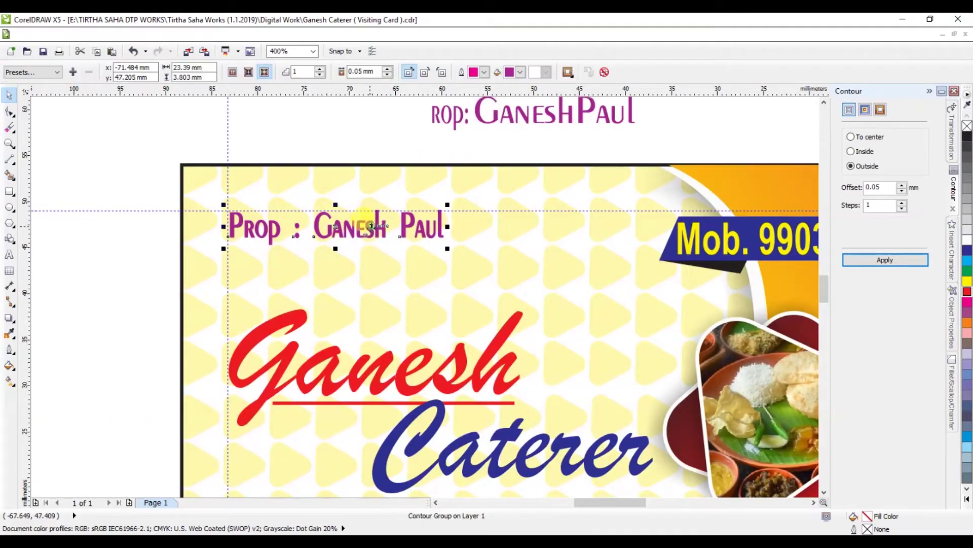
scroll(347, 230, up, 1)
click(9, 112)
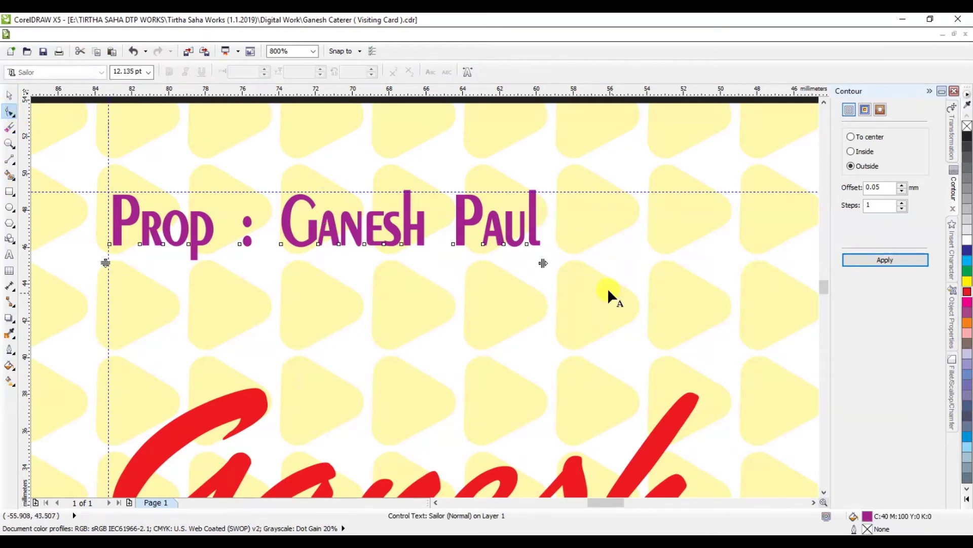
drag(539, 257, 563, 260)
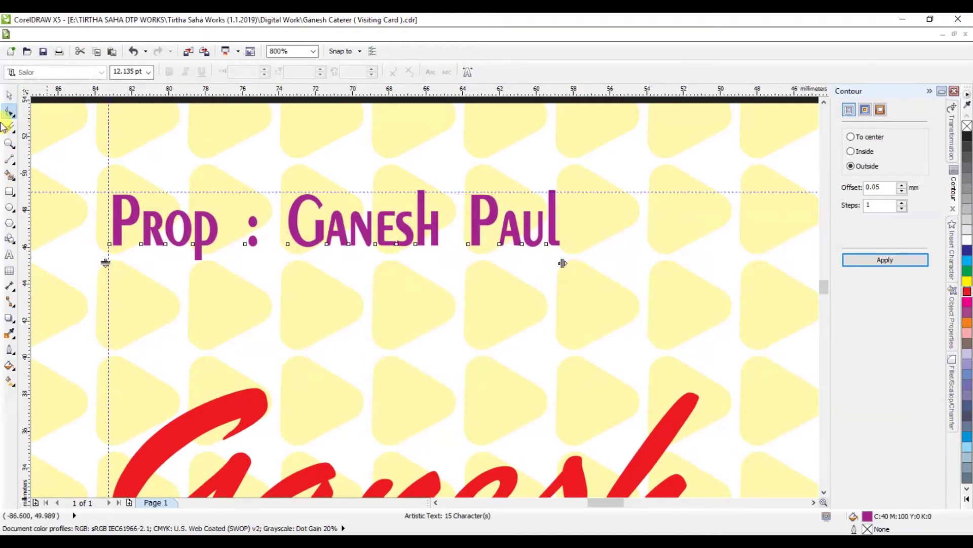
click(9, 95)
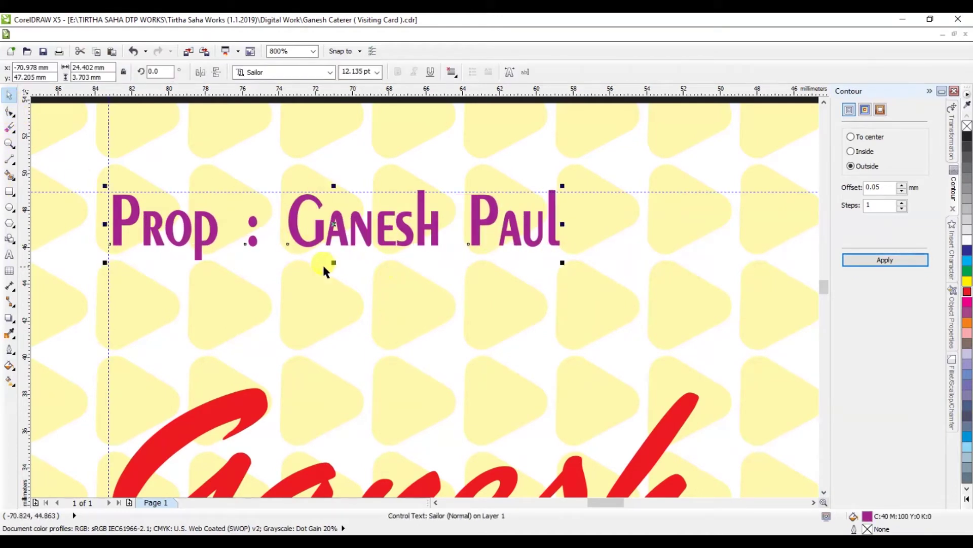
drag(333, 263, 333, 274)
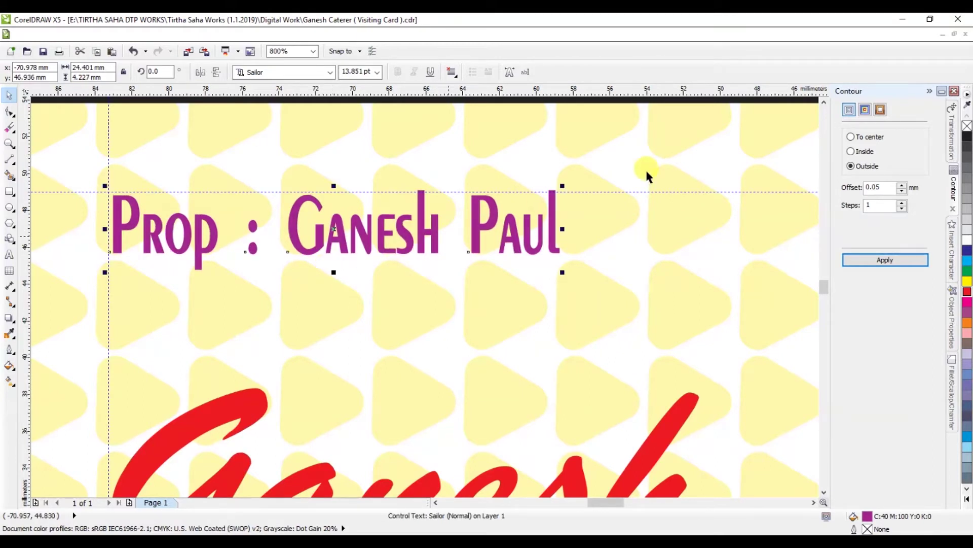
Step: Collapse the Contour docker and delete the stray text copy above the card
click(929, 91)
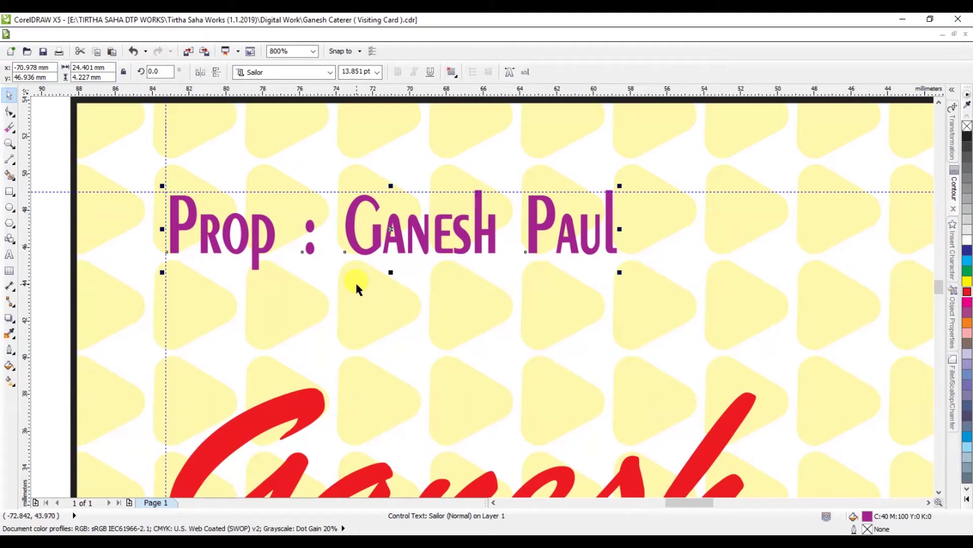
scroll(355, 281, down, 2)
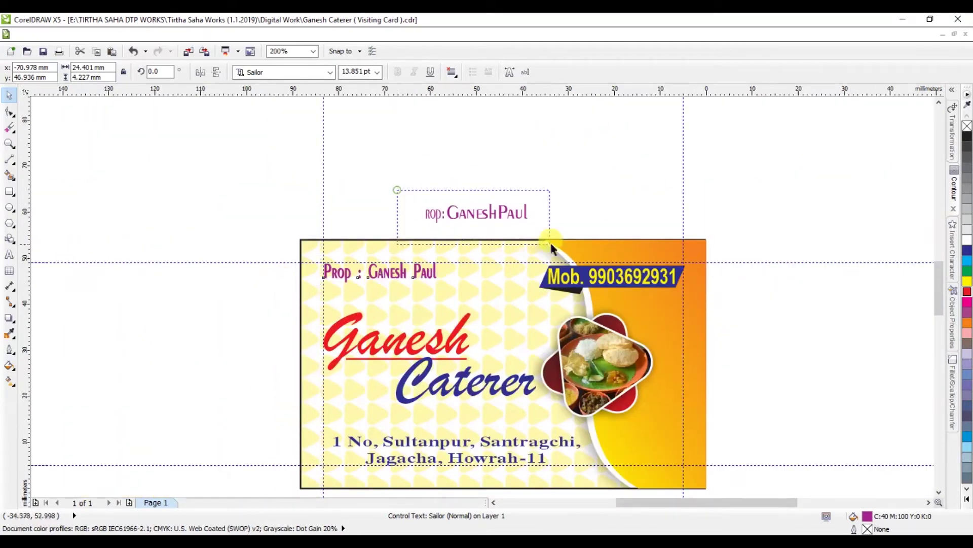
key(Delete)
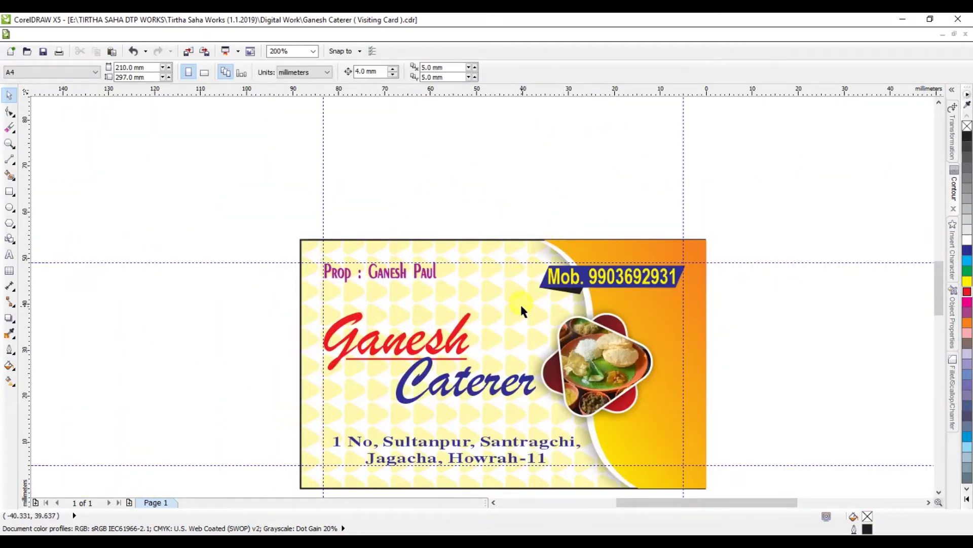
Step: Save the card and raise the title words and underline by 2 mm
key(ctrl+s)
drag(226, 302, 537, 411)
scroll(490, 357, up, 1)
key(ctrl+Up)
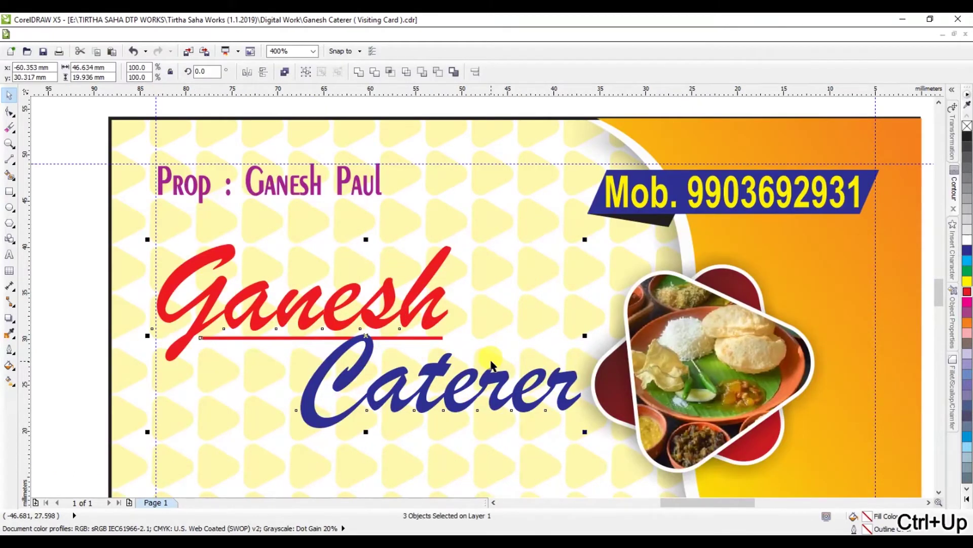
scroll(364, 337, down, 1)
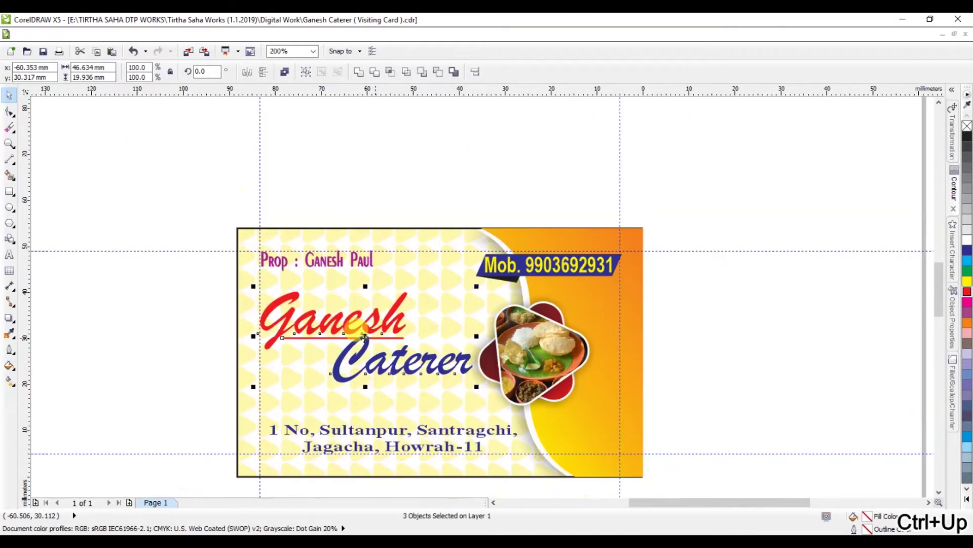
Step: Shift the address text slightly left inside the bottom margin
click(361, 434)
scroll(361, 434, up, 1)
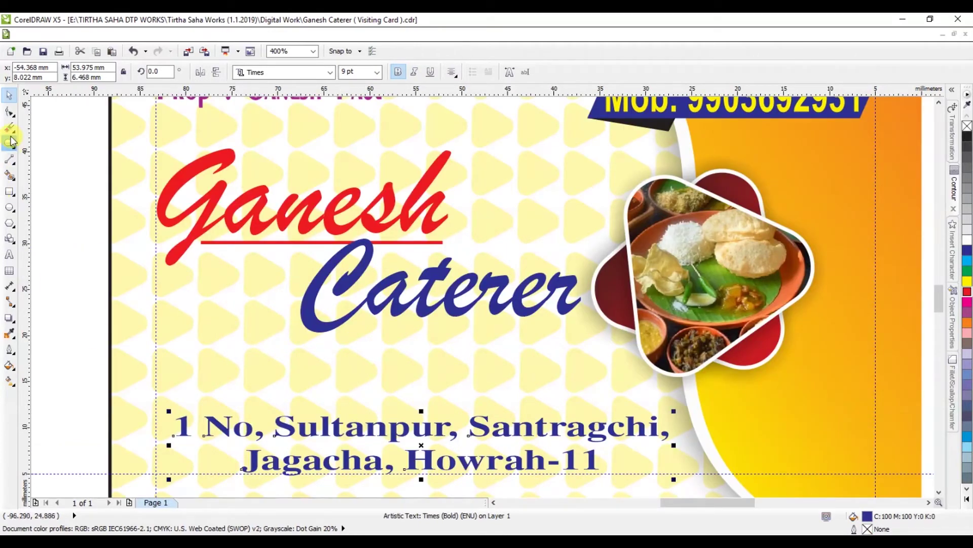
click(9, 111)
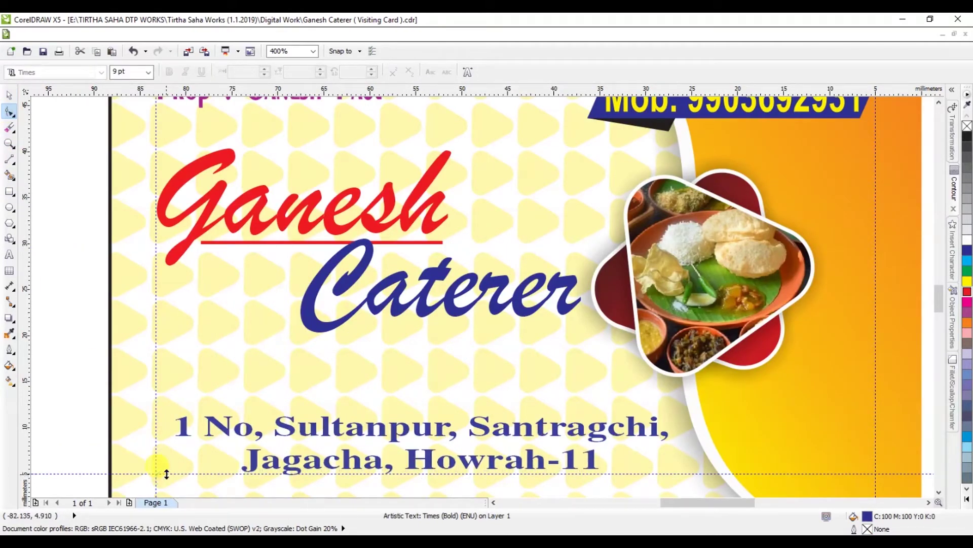
click(9, 95)
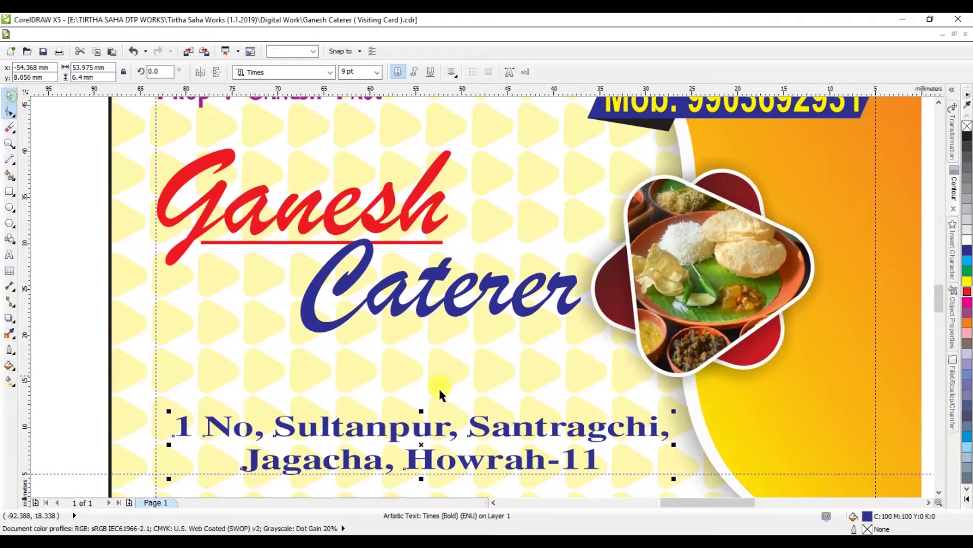
drag(450, 428, 440, 424)
scroll(458, 339, down, 1)
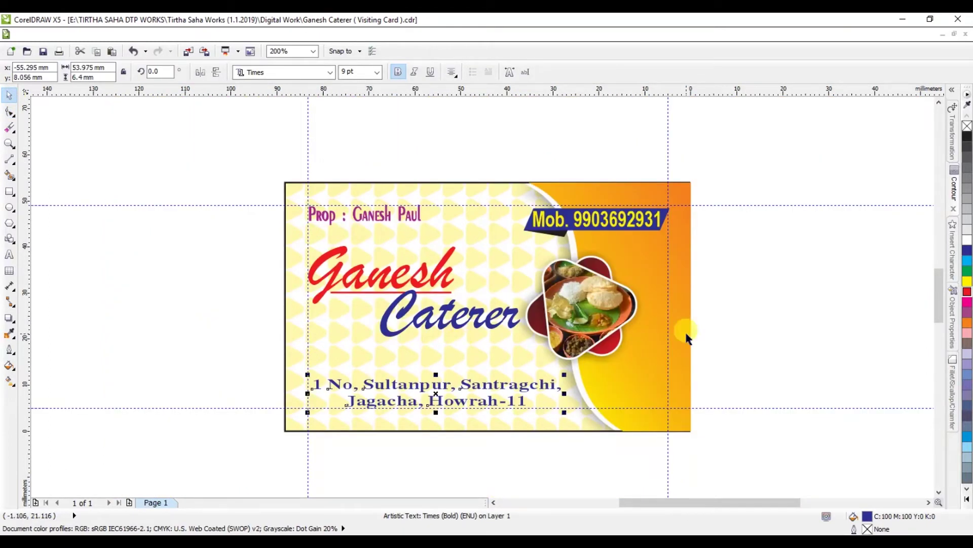
click(729, 324)
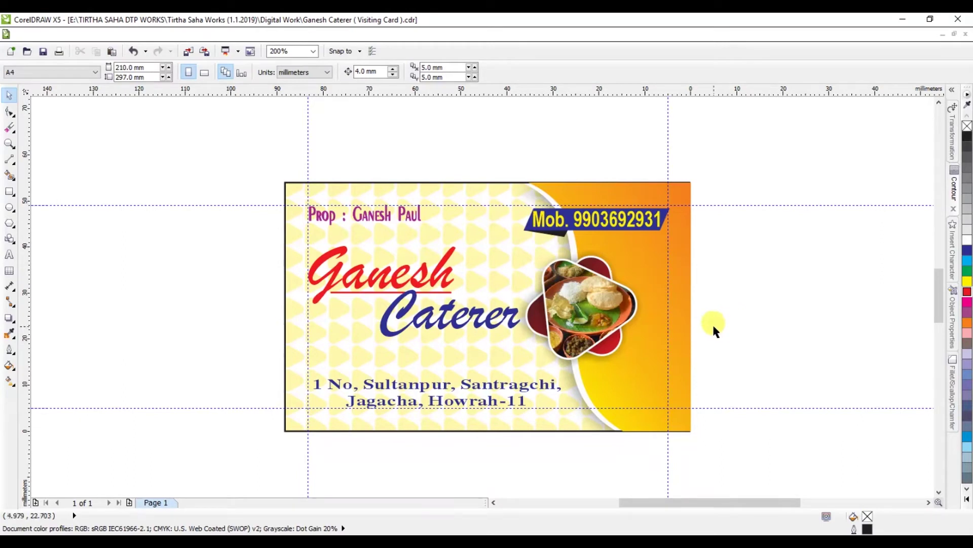
click(9, 255)
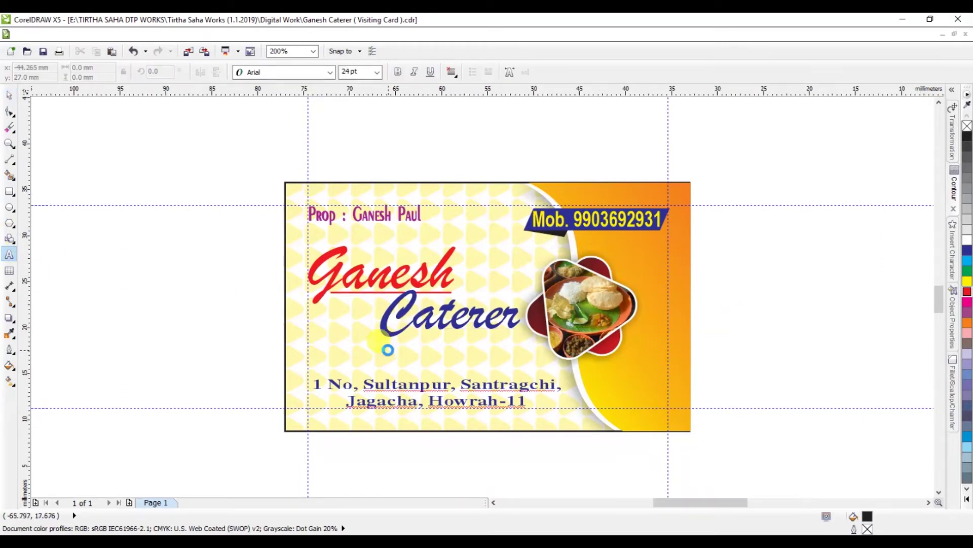
Step: Copy an address character's bold style into new text left of the card and type 'All Kinds of Ca'
scroll(388, 350, up, 1)
click(387, 383)
key(ctrl+c)
click(64, 312)
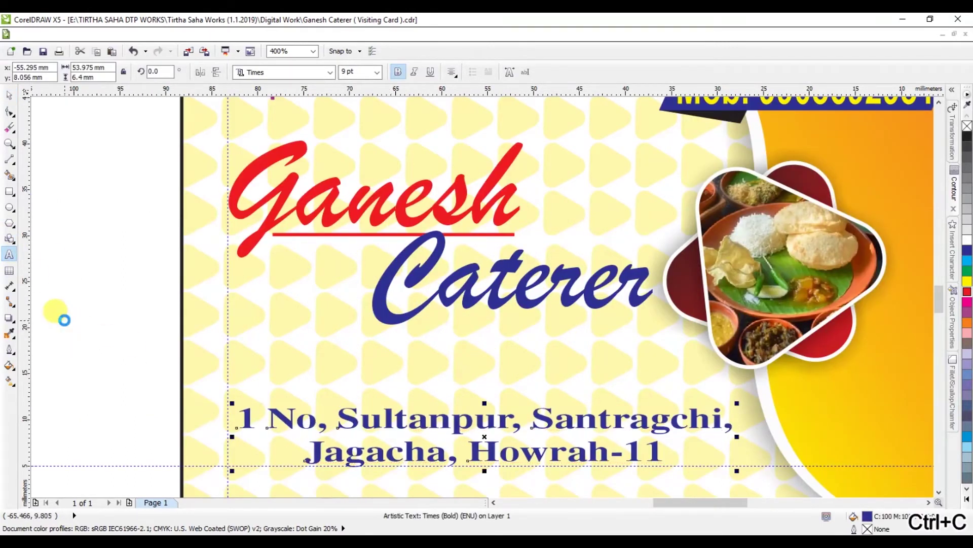
key(ctrl+v)
key(ctrl+a)
text(All)
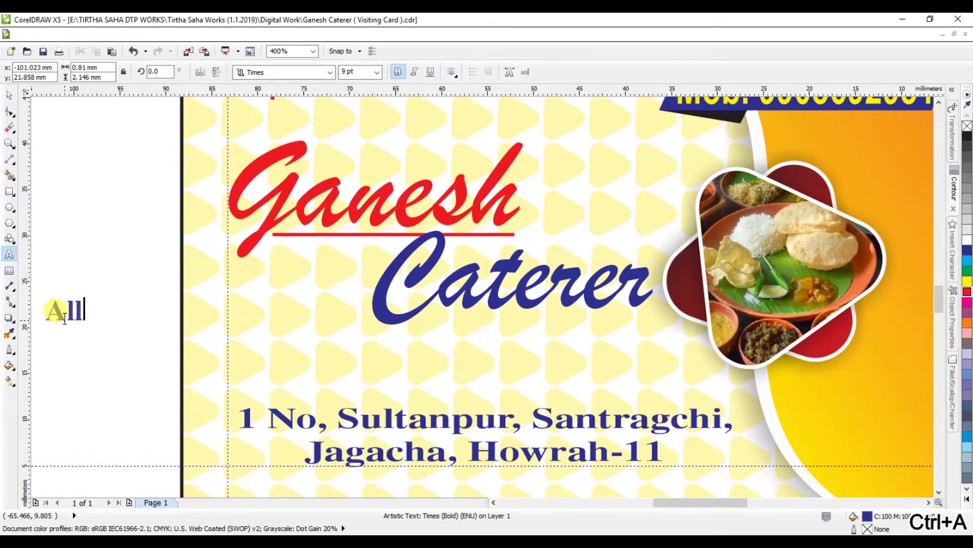
text( Kinds )
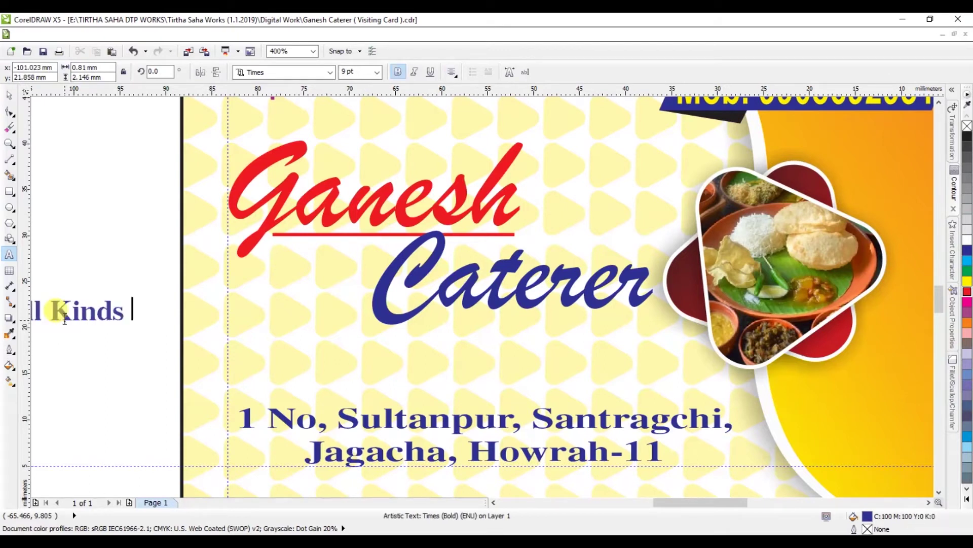
text(of Ca)
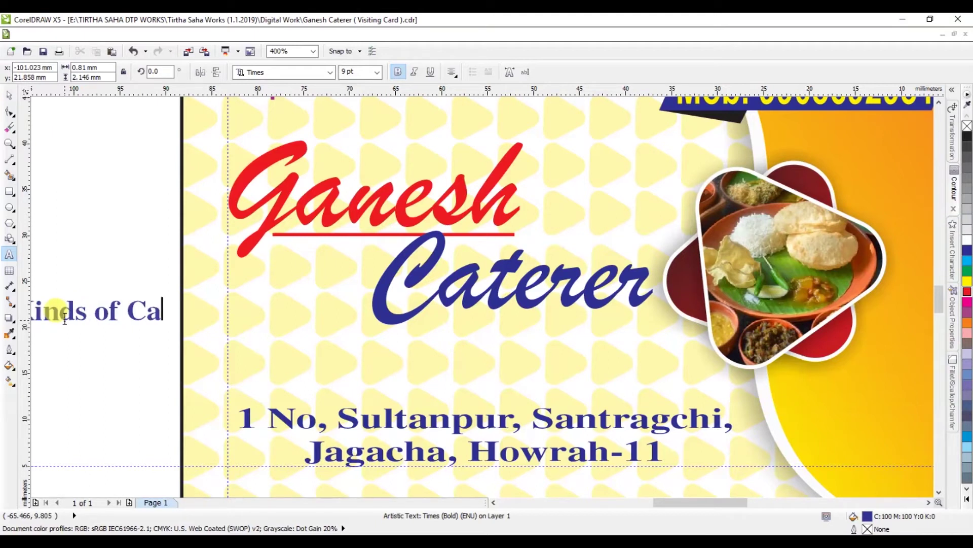
Step: Delete the extra last letter so the off-page tagline reads 'All Kinds of C'
key(BackSpace)
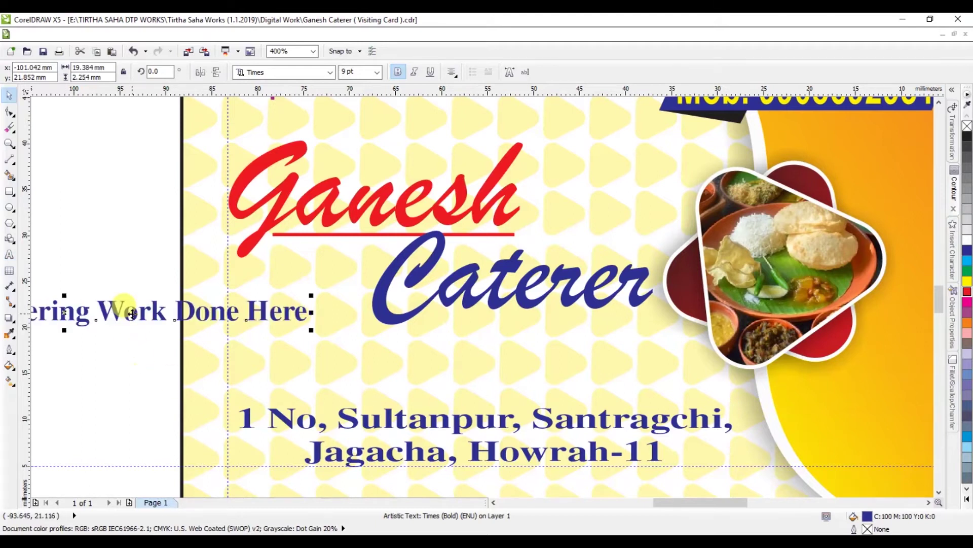
Step: Move the tagline onto the card under Caterer, colour it red and tighten its spacing
drag(131, 313, 536, 353)
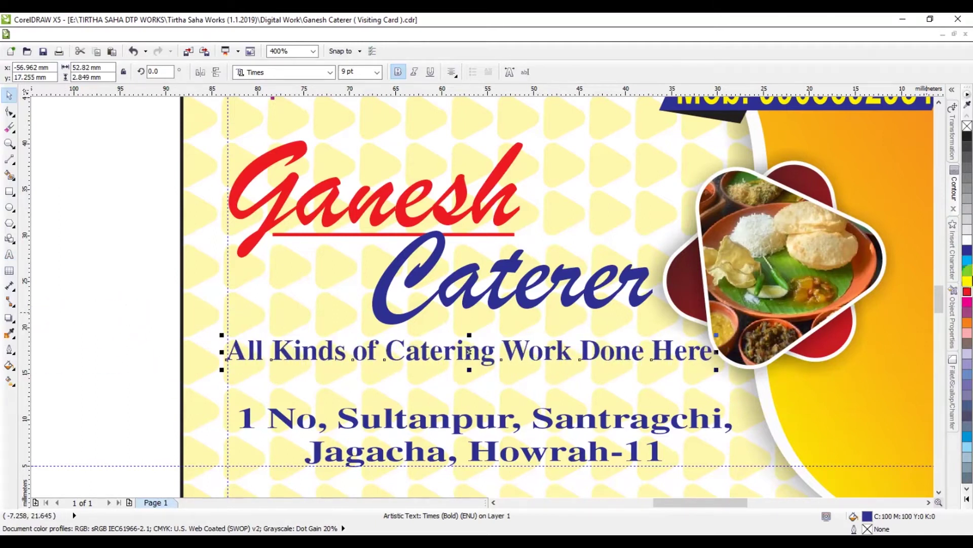
click(967, 293)
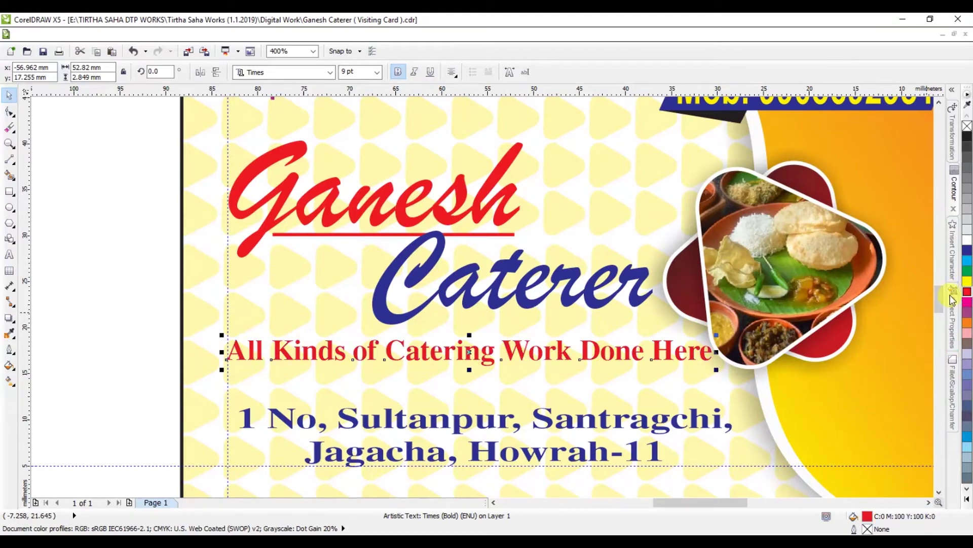
drag(716, 355, 705, 355)
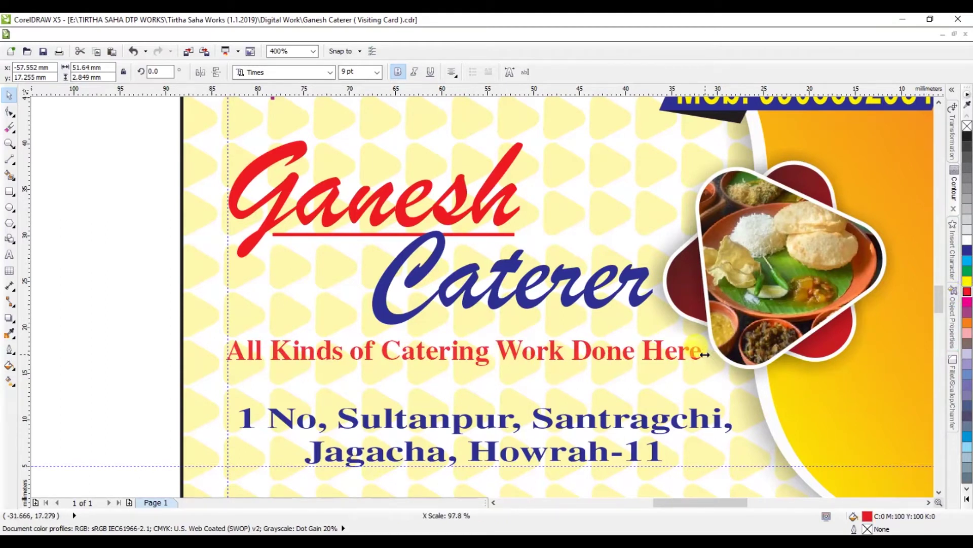
Step: Set the tagline font to Tale of Hawks and enlarge it to about 11.3 pt
click(330, 72)
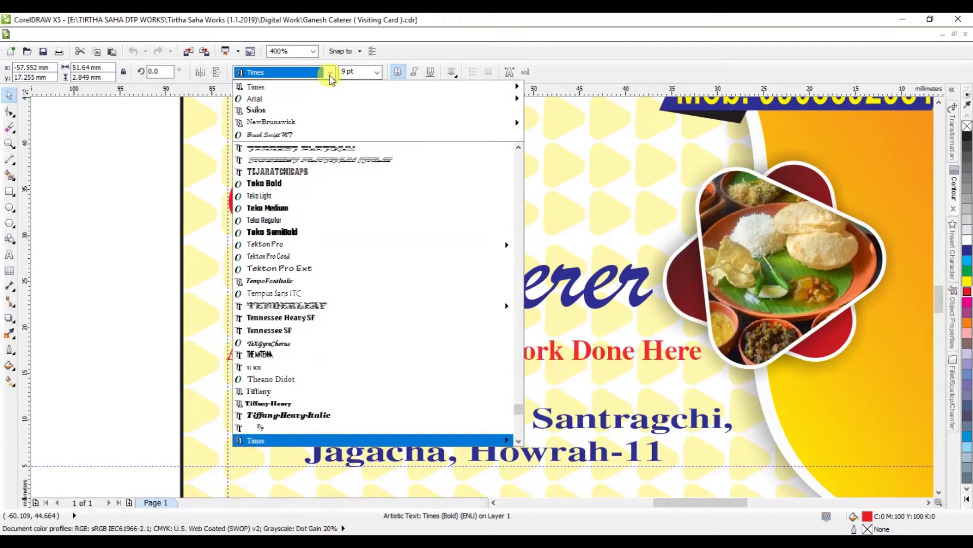
text(Tahoma)
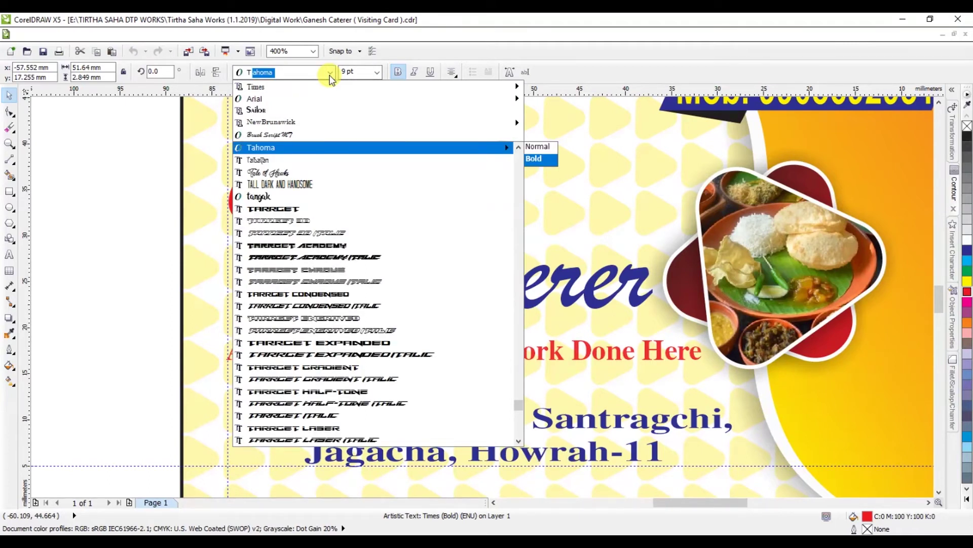
key(Down)
key(Down)
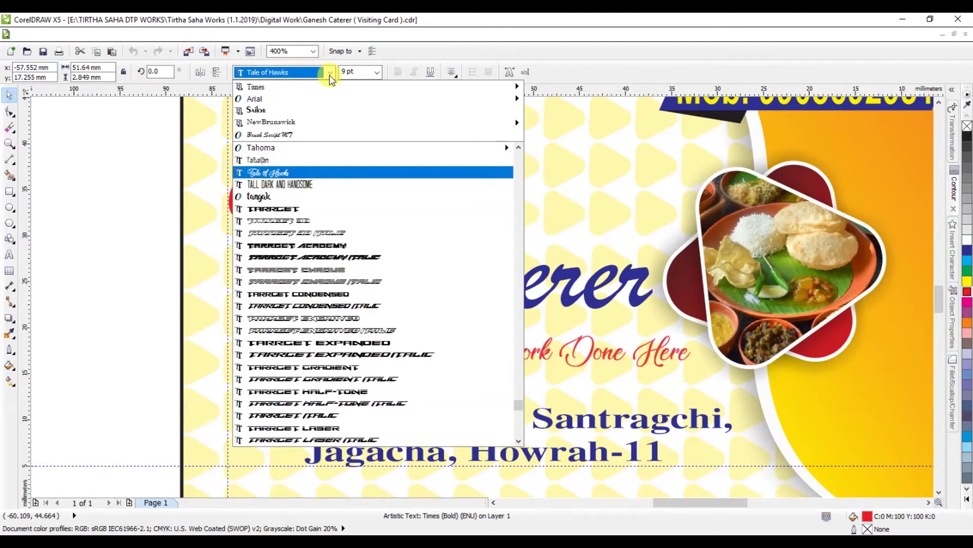
key(Return)
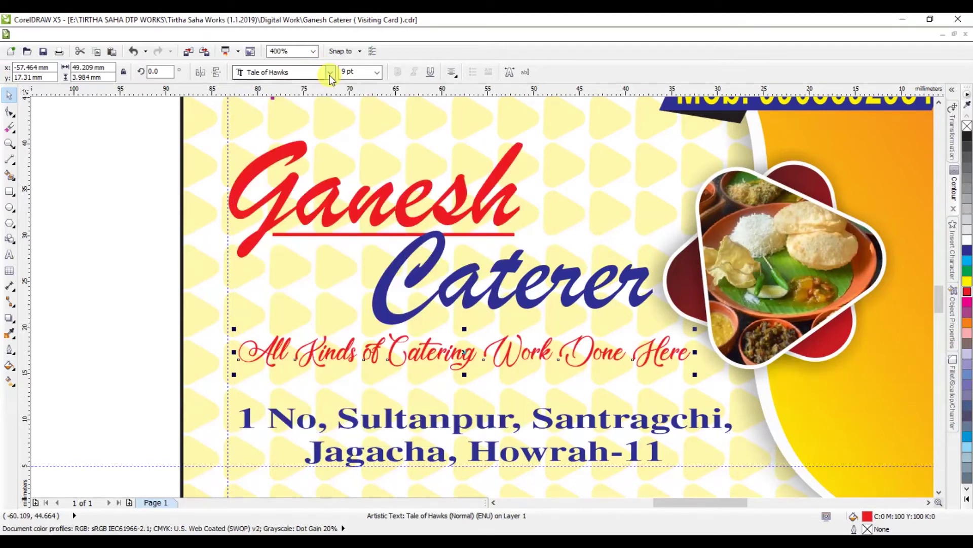
click(458, 353)
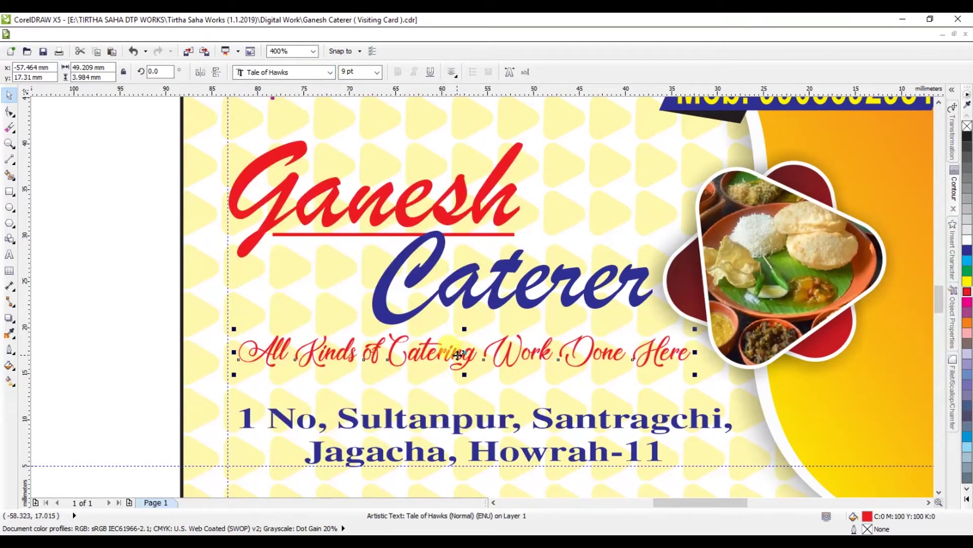
scroll(457, 354, up, 2)
mouse_move(473, 391)
mouse_down()
mouse_move(470, 407)
mouse_move(475, 378)
mouse_up()
scroll(473, 379, down, 1)
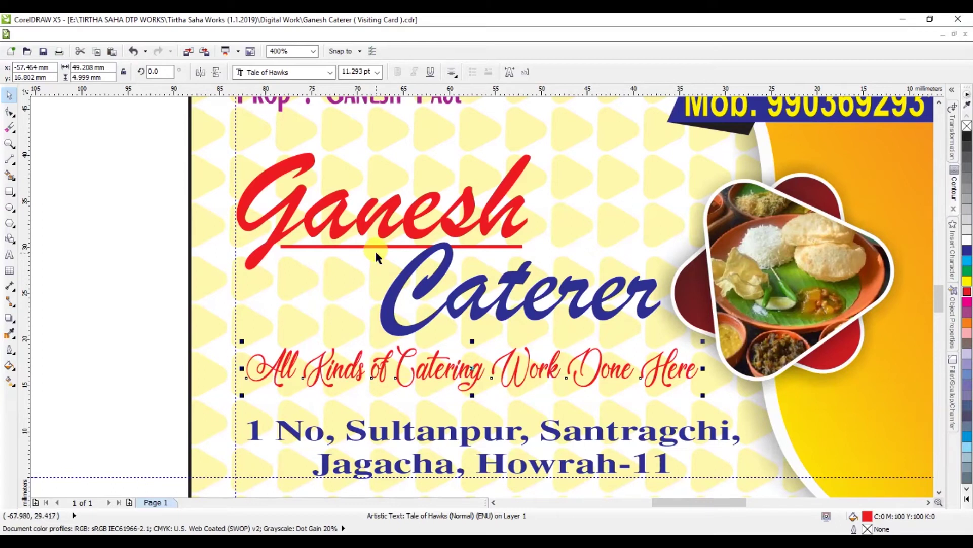
scroll(375, 249, down, 1)
click(780, 228)
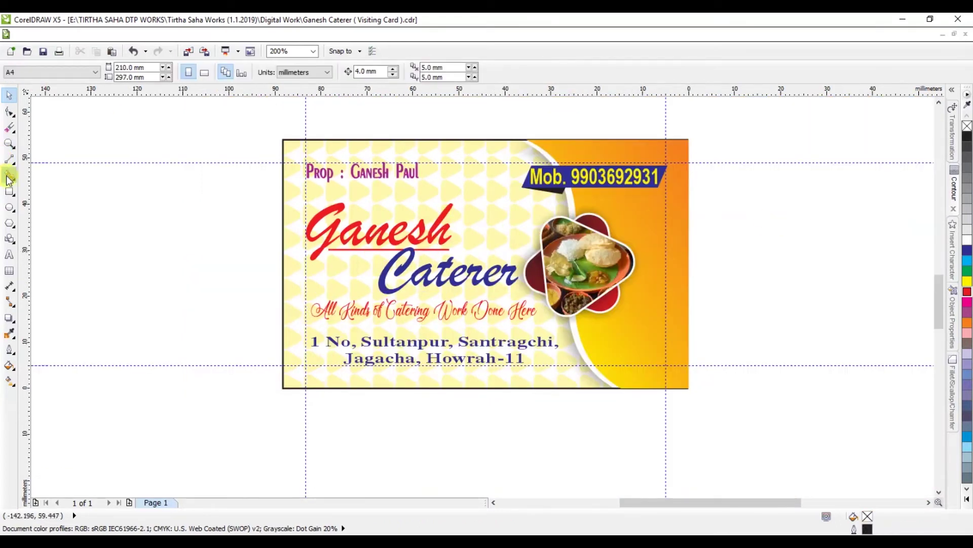
click(9, 144)
drag(283, 141, 675, 387)
click(6, 98)
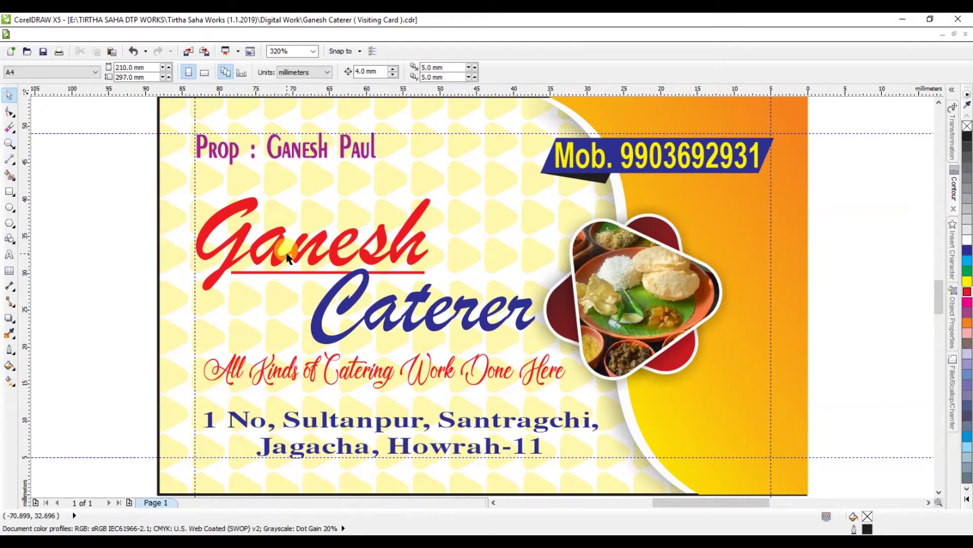
scroll(366, 159, down, 1)
click(437, 178)
drag(595, 143, 406, 398)
key(shift+Page_Down)
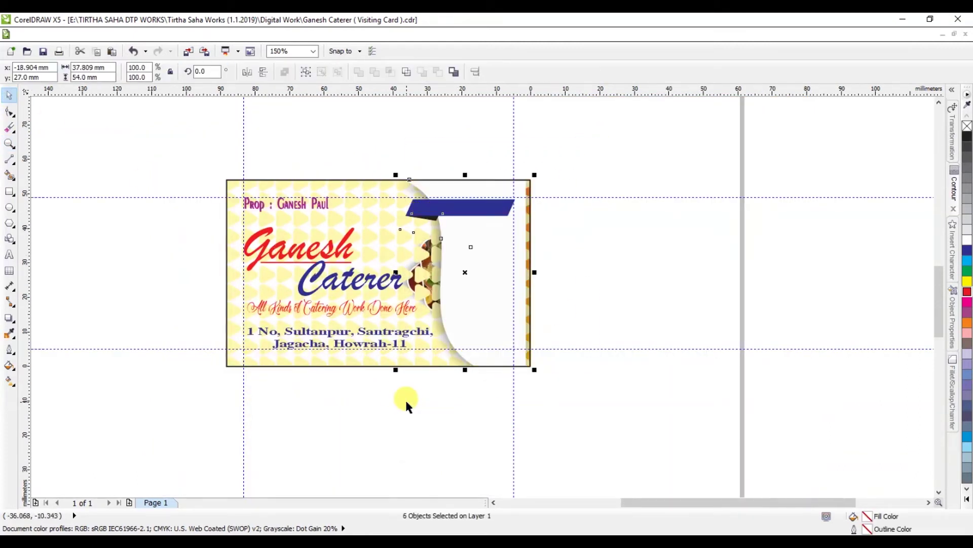
click(376, 184)
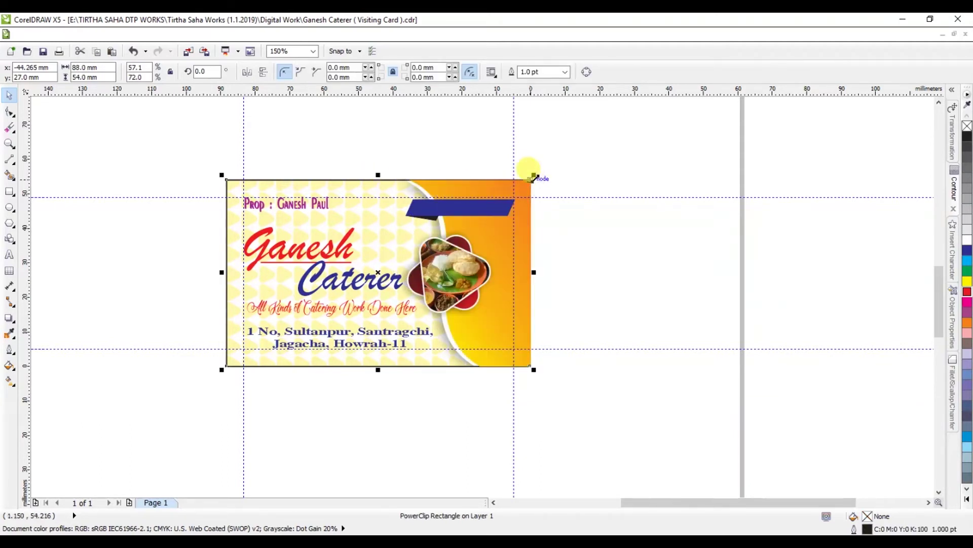
key(ctrl+z)
key(ctrl+z)
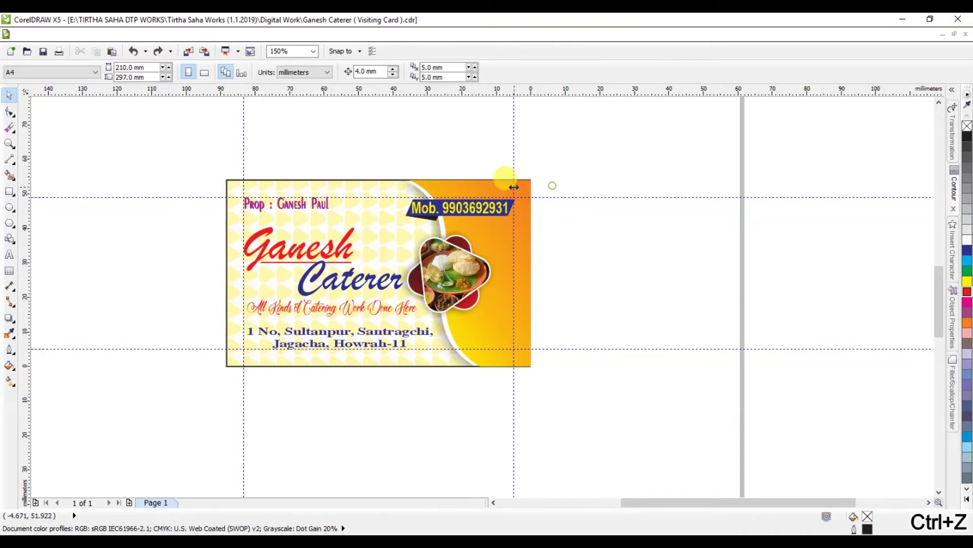
Step: Select the orange gradient shape and shrink it slightly from its corner
click(528, 361)
scroll(532, 364, up, 5)
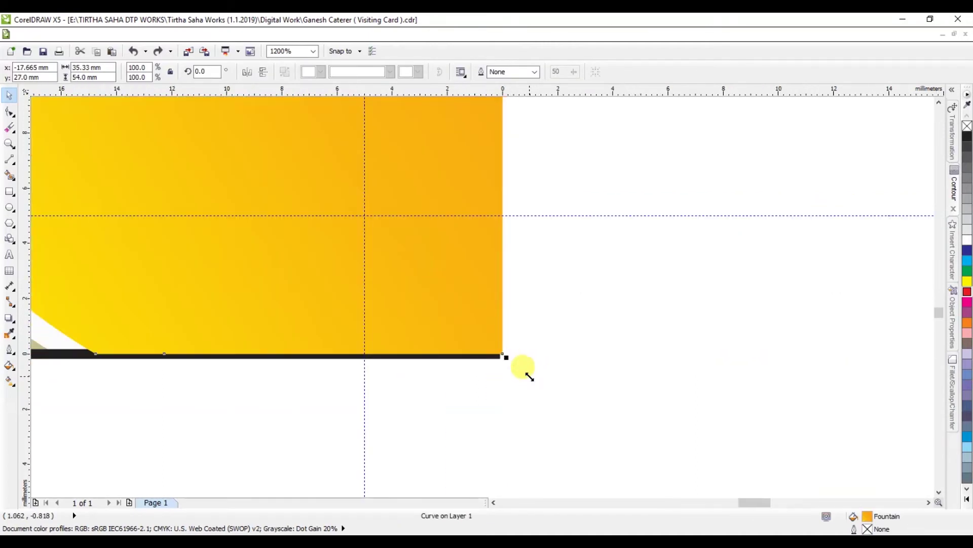
drag(508, 358, 470, 342)
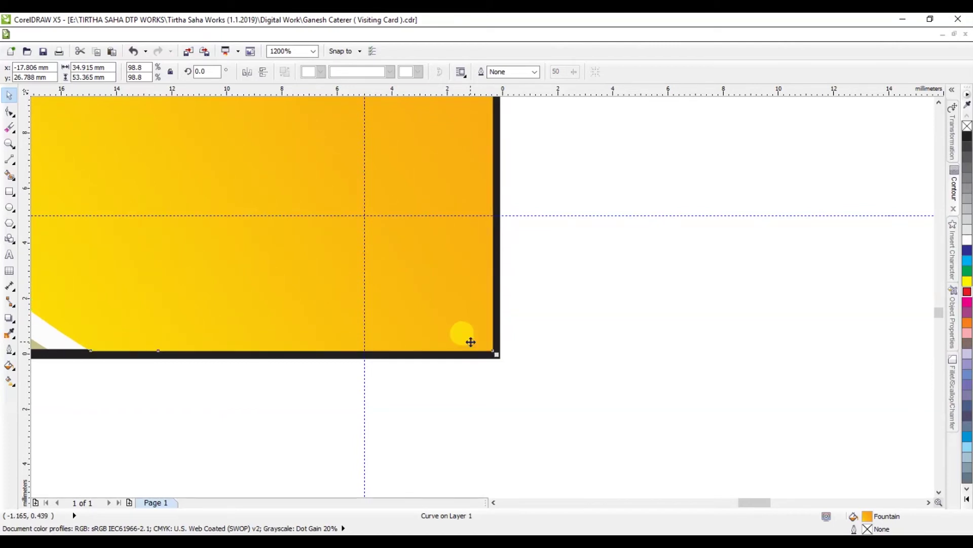
scroll(471, 342, down, 3)
scroll(470, 342, down, 2)
scroll(473, 150, up, 3)
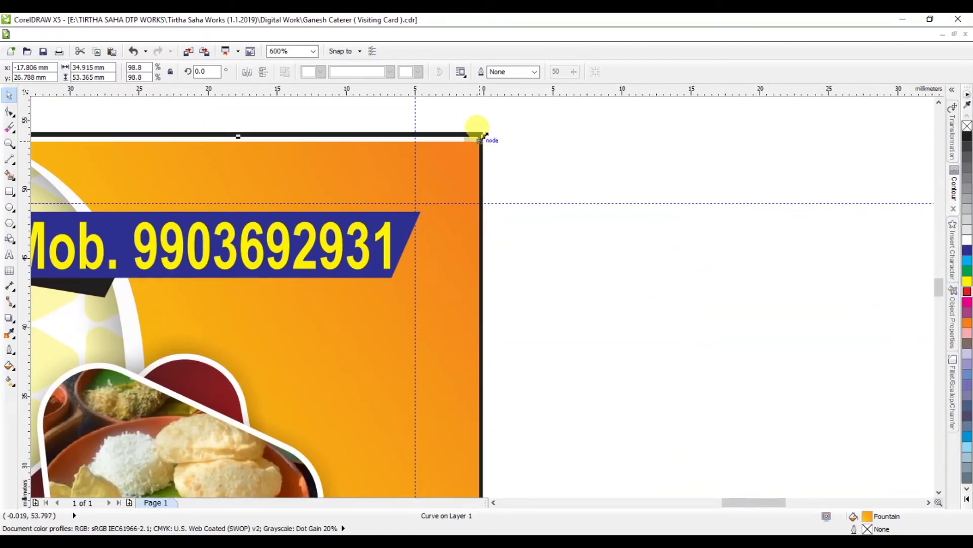
scroll(281, 135, down, 2)
scroll(289, 135, up, 3)
Step: Stretch the orange shape's top edge and corner exactly onto the card's black border
drag(315, 144, 315, 127)
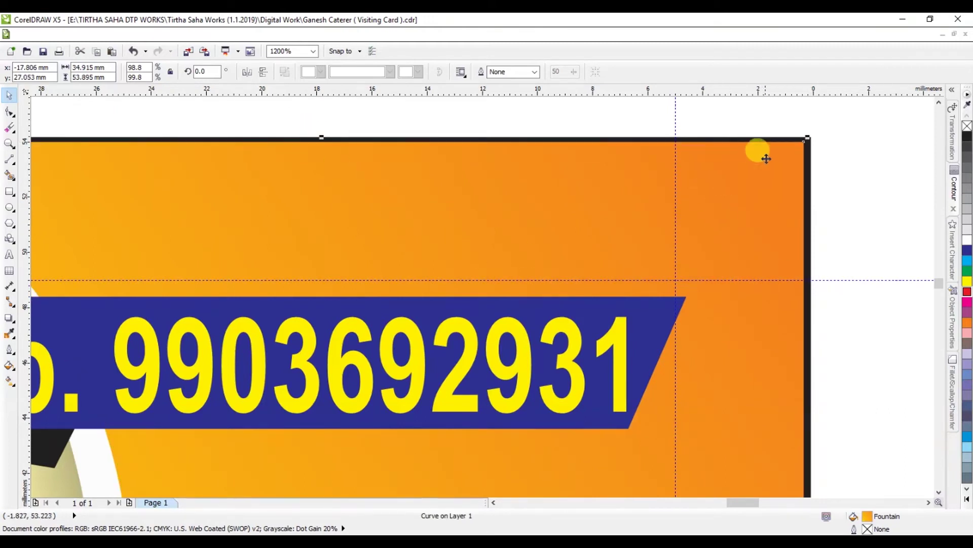
scroll(799, 140, up, 1)
drag(810, 136, 814, 148)
scroll(812, 143, down, 4)
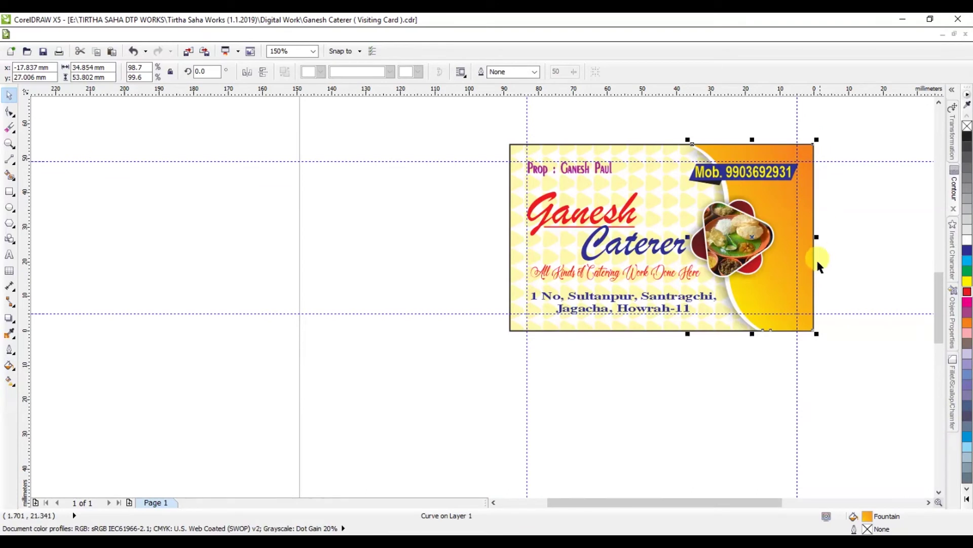
scroll(774, 263, up, 1)
Step: Clear the selection and save the visiting card file
key(Escape)
scroll(406, 337, down, 1)
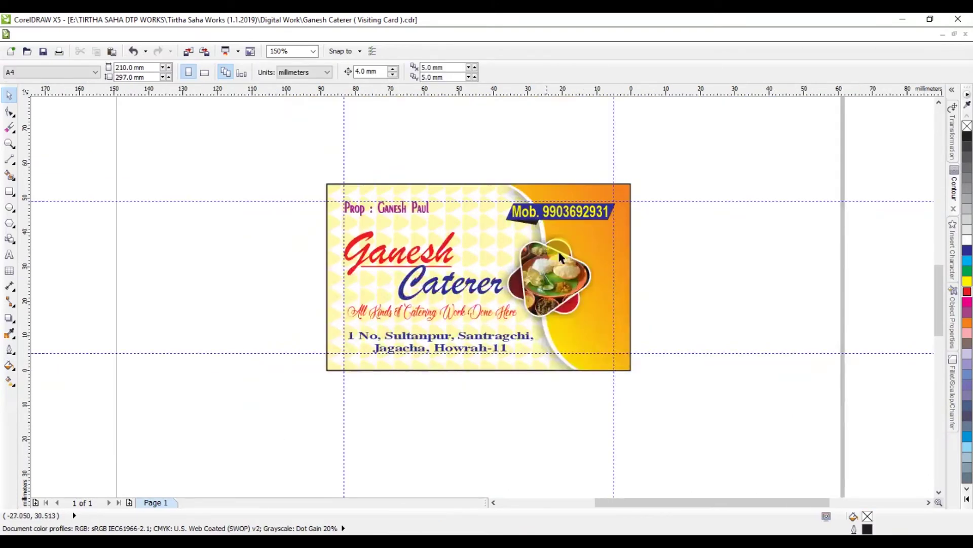
scroll(566, 254, up, 1)
key(ctrl+s)
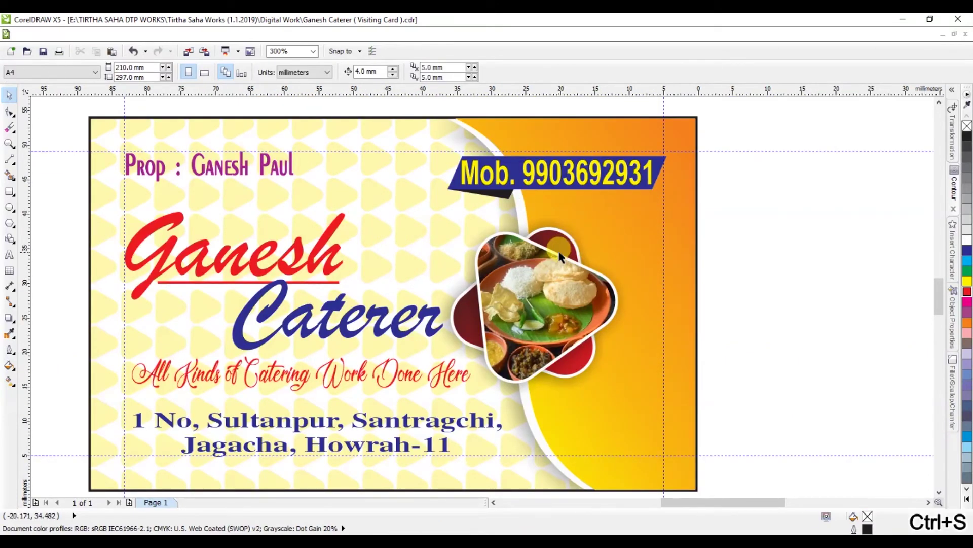
Step: Select all 16 objects of the visiting card and copy them
scroll(545, 289, down, 1)
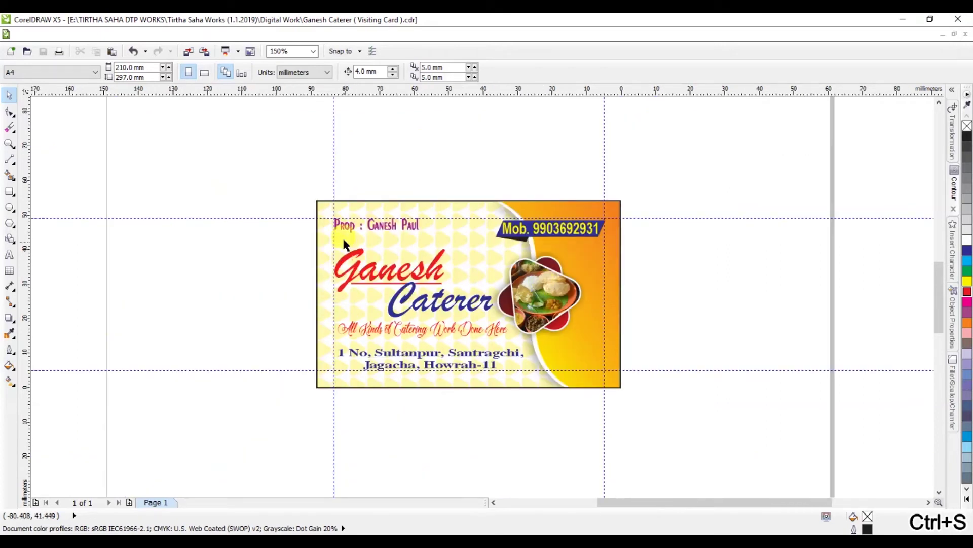
drag(296, 181, 693, 410)
key(ctrl+c)
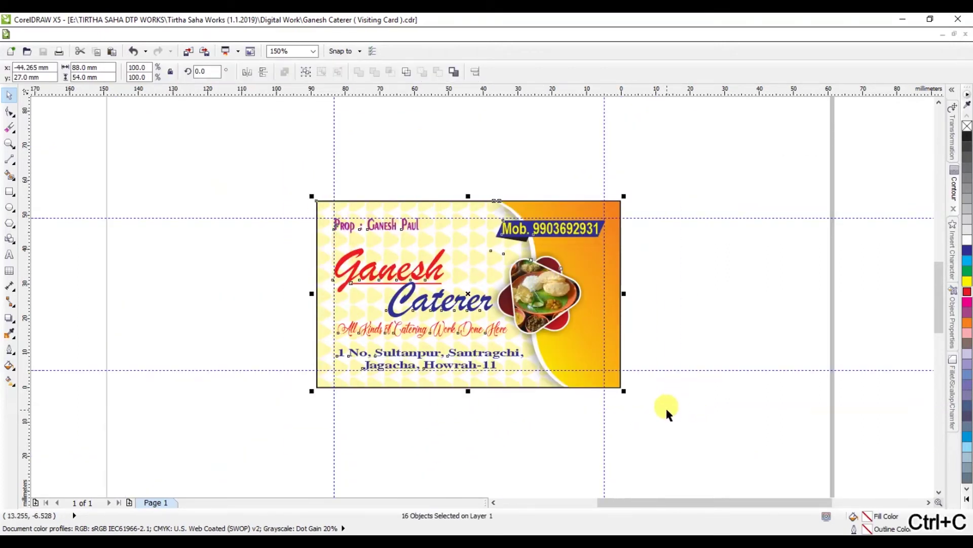
Step: Add Page 2 and paste the copied card onto it
click(131, 503)
key(ctrl+v)
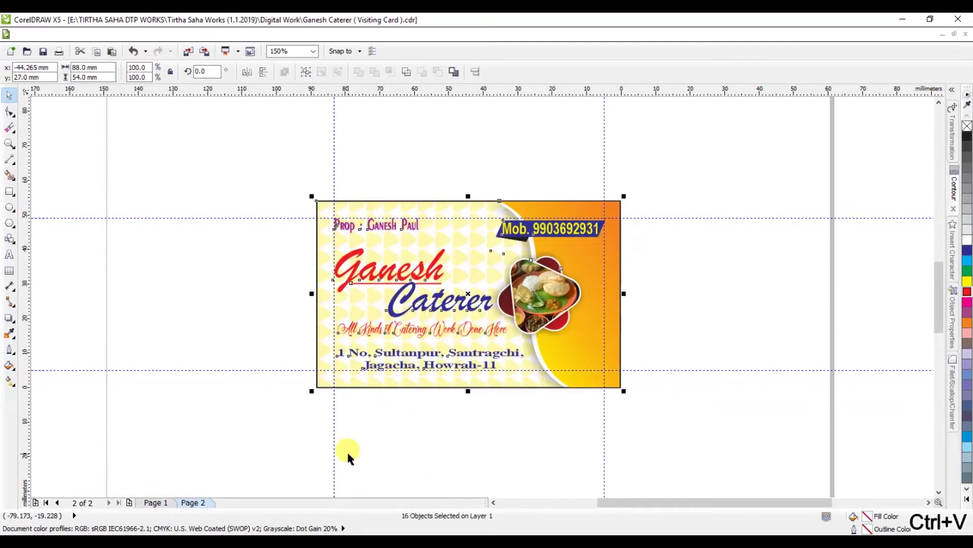
click(415, 434)
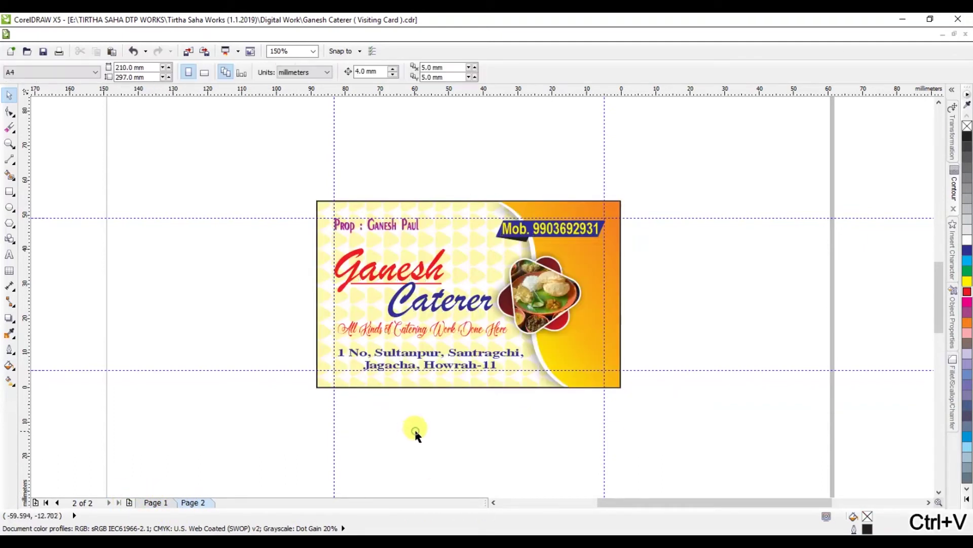
Step: Replace the card's yellow pattern background with the blue 3.jpg image scaled to 33%
ctrl+click(458, 249)
key(Delete)
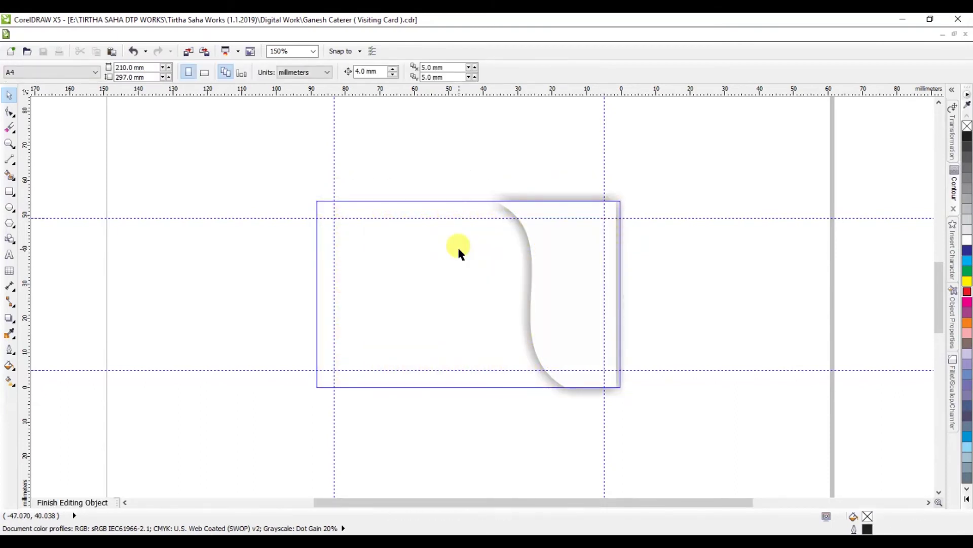
key(ctrl+v)
scroll(413, 222, down, 4)
drag(676, 213, 376, 218)
scroll(409, 246, up, 4)
drag(550, 359, 597, 388)
key(Left)
key(Left)
key(Left)
key(Left)
key(Left)
key(Left)
key(Left)
key(Left)
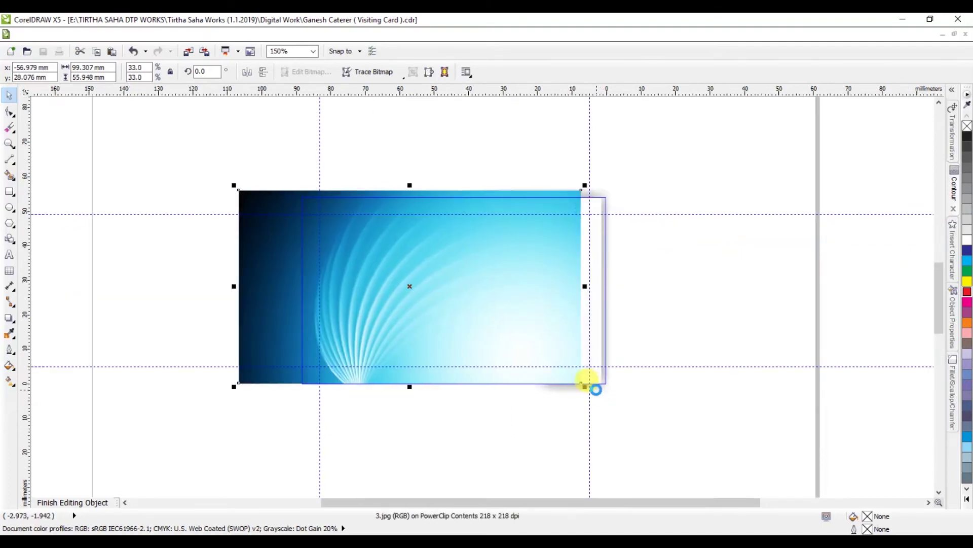
key(ctrl+Right)
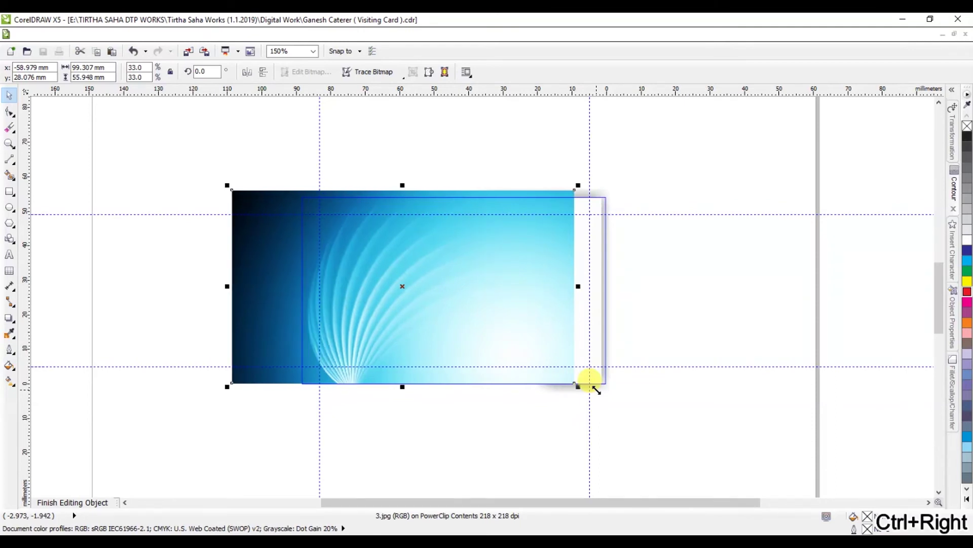
click(98, 501)
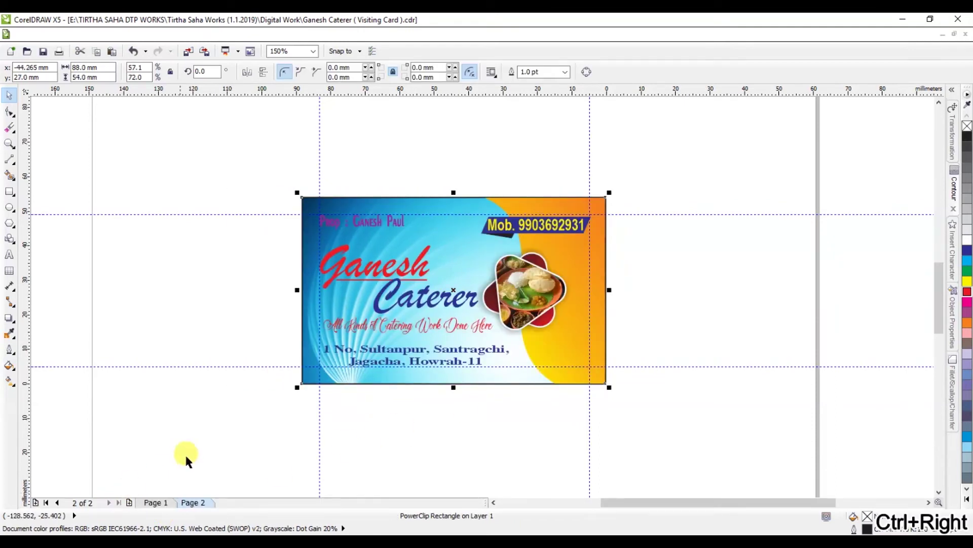
Step: Select the proprietor line inside the Page 2 card and colour it white
click(378, 426)
click(384, 222)
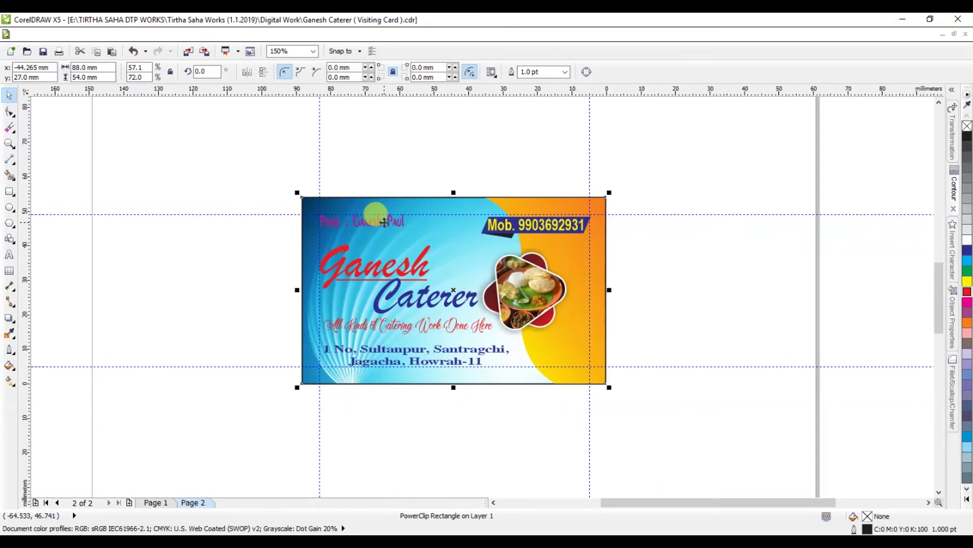
ctrl+click(364, 213)
scroll(364, 209, up, 2)
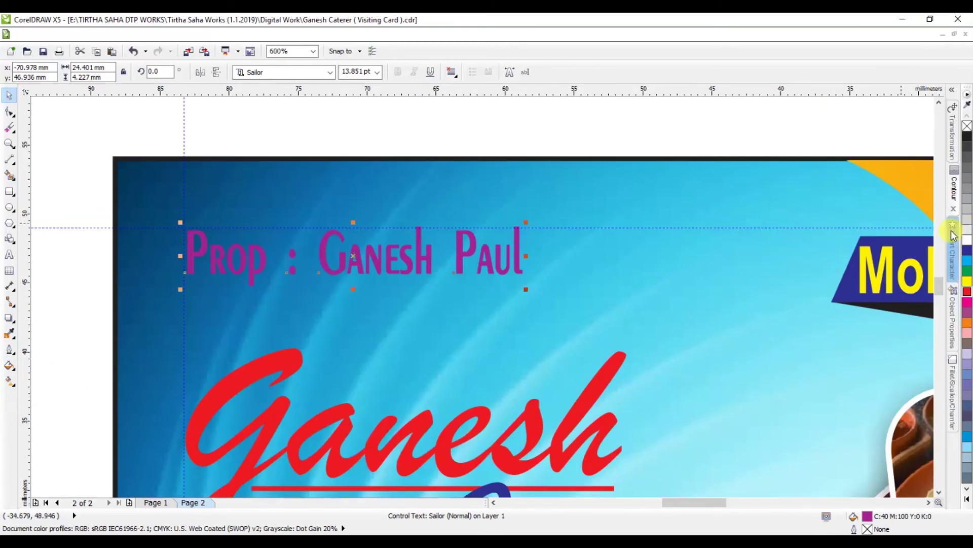
click(968, 251)
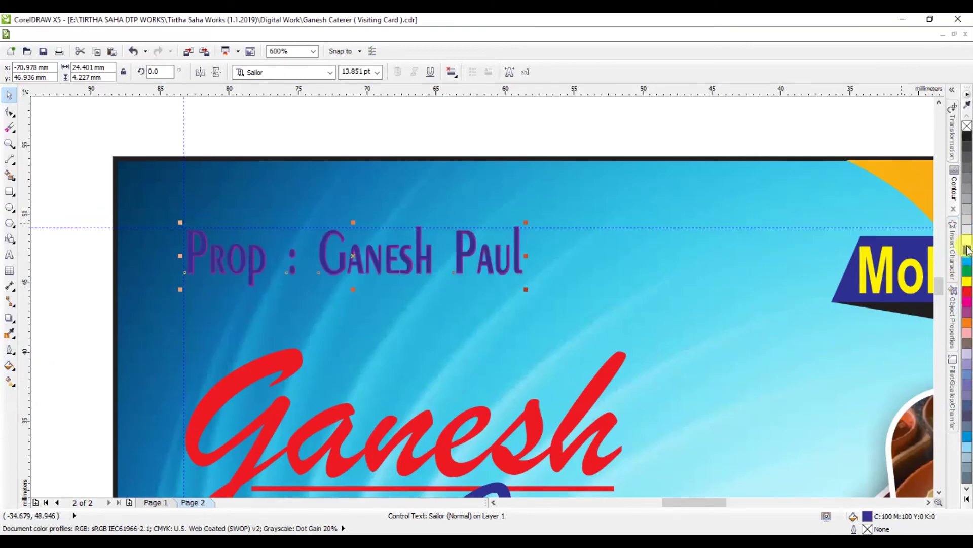
click(967, 242)
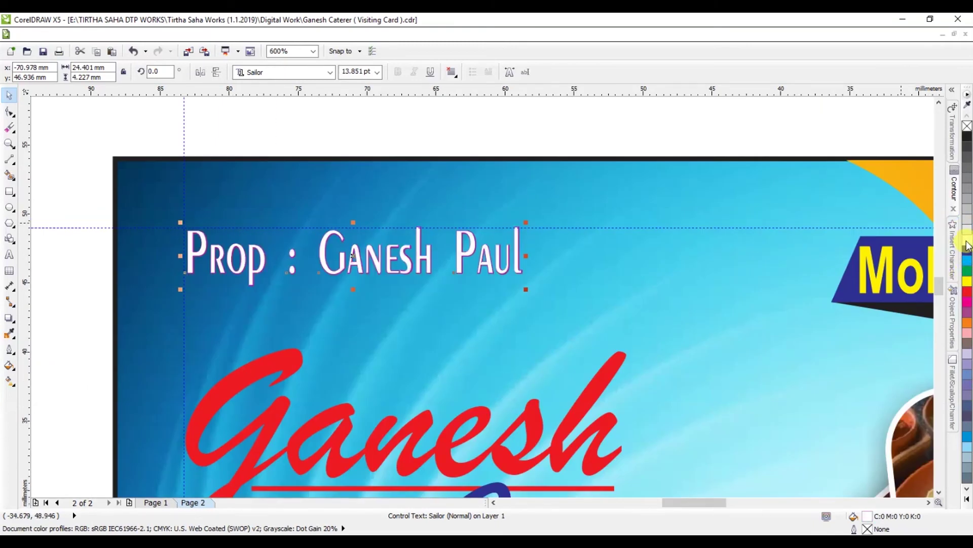
scroll(278, 299, down, 2)
scroll(296, 345, up, 1)
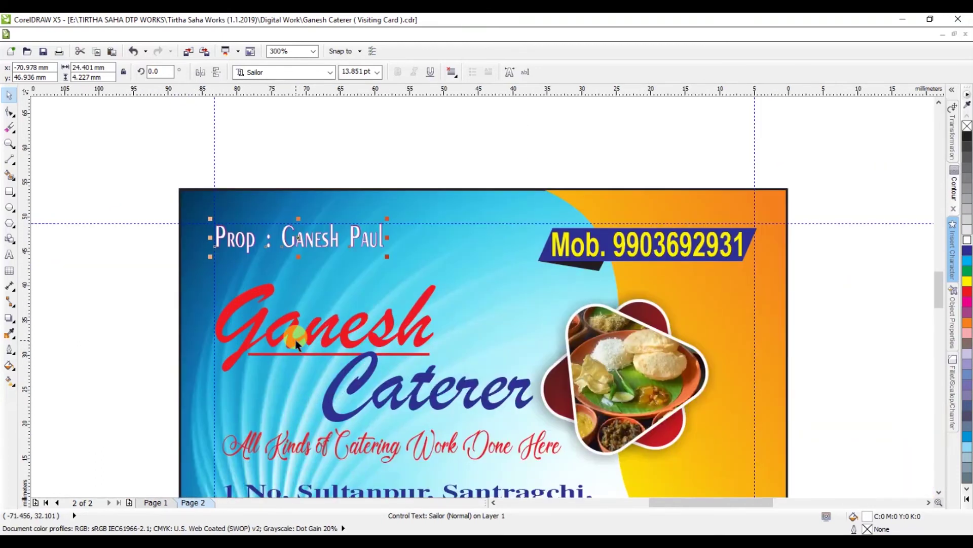
scroll(368, 378, down, 1)
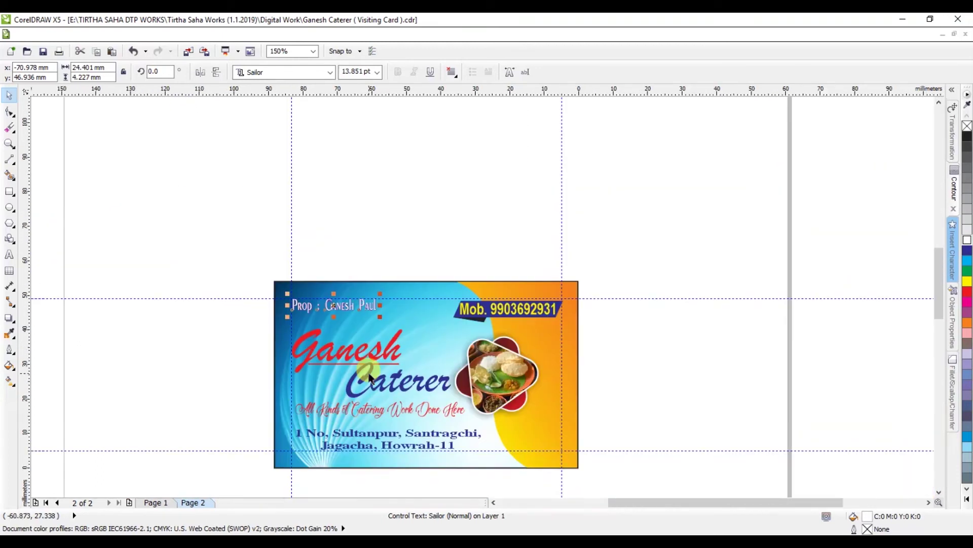
scroll(369, 434, up, 2)
Step: Recolour the Page 2 address text red after trying yellow, cyan and dark blue
click(369, 415)
click(965, 282)
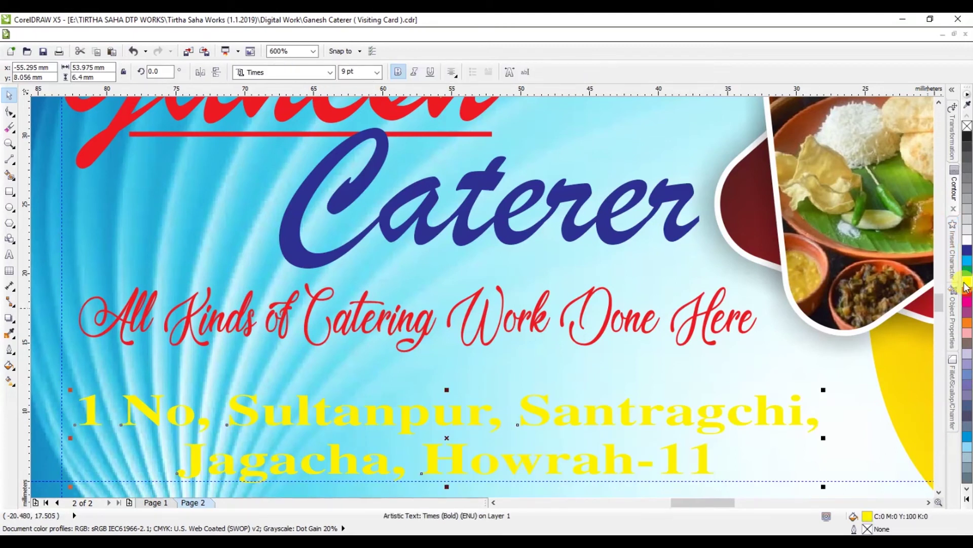
click(965, 264)
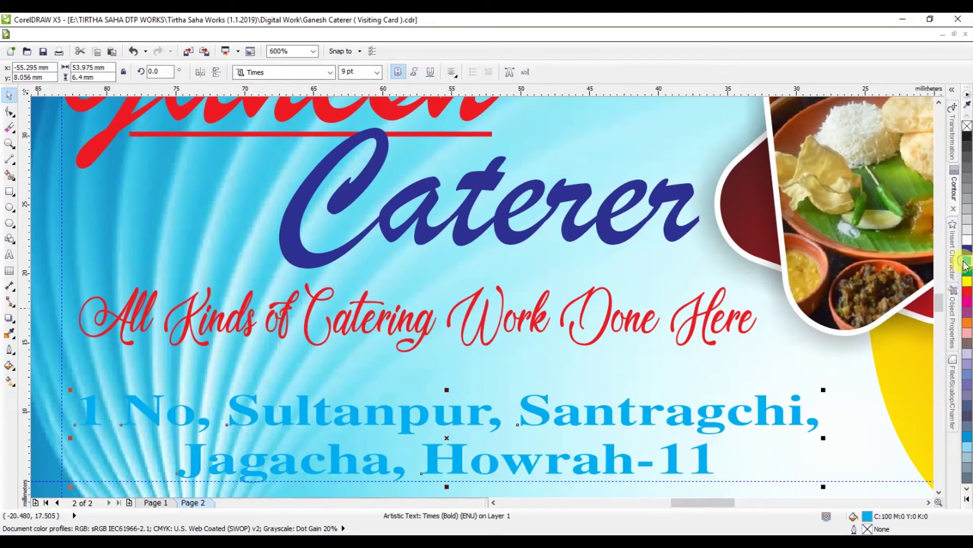
click(967, 254)
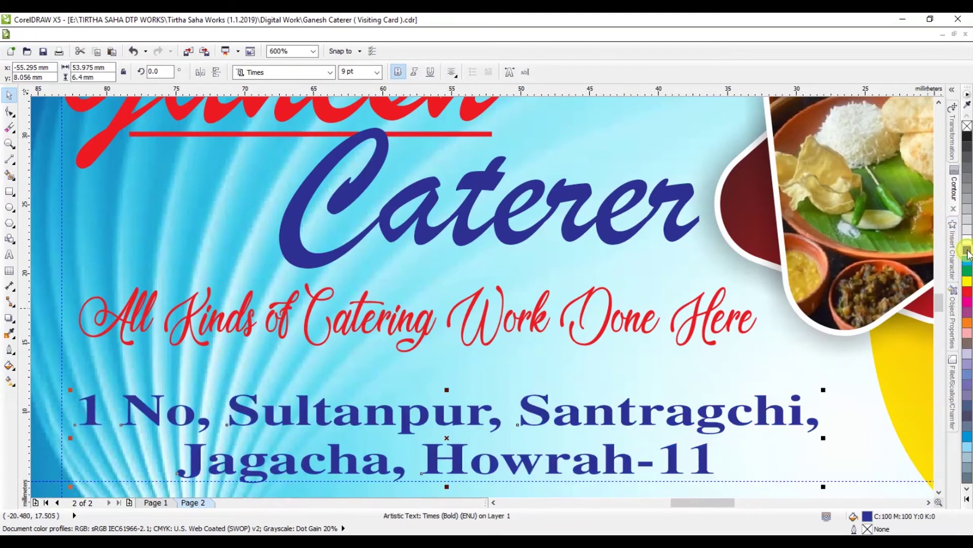
click(966, 291)
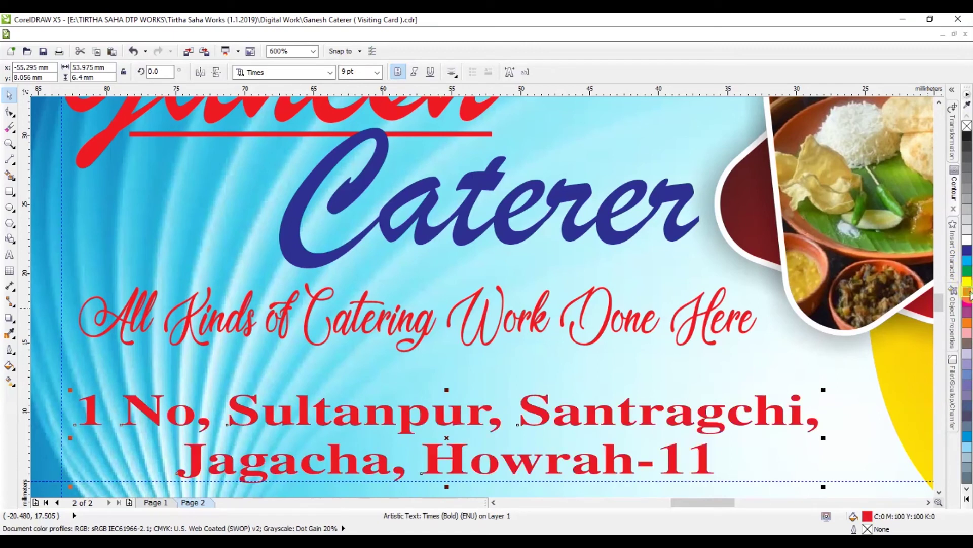
Step: Set the catering tagline to Arial Bold Italic at 9 pt
click(423, 318)
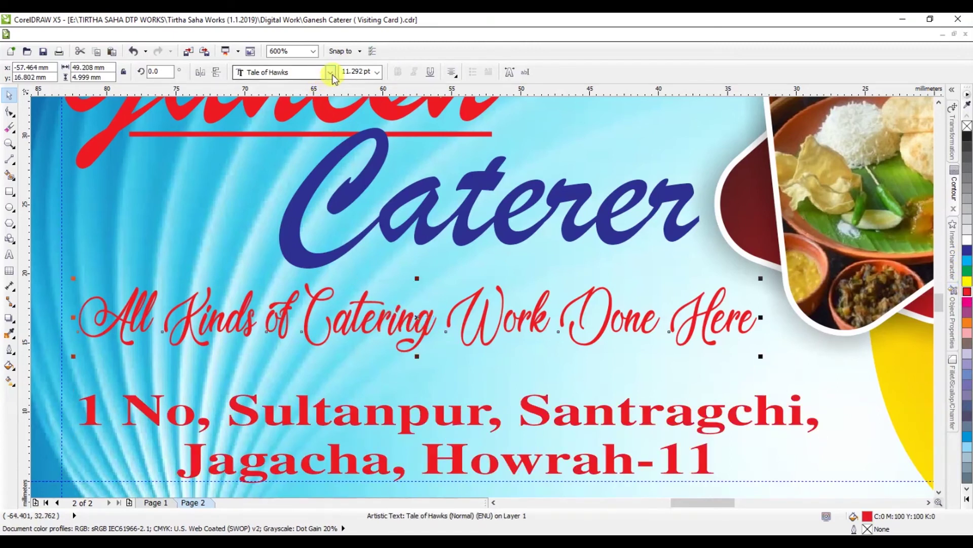
click(332, 74)
click(330, 113)
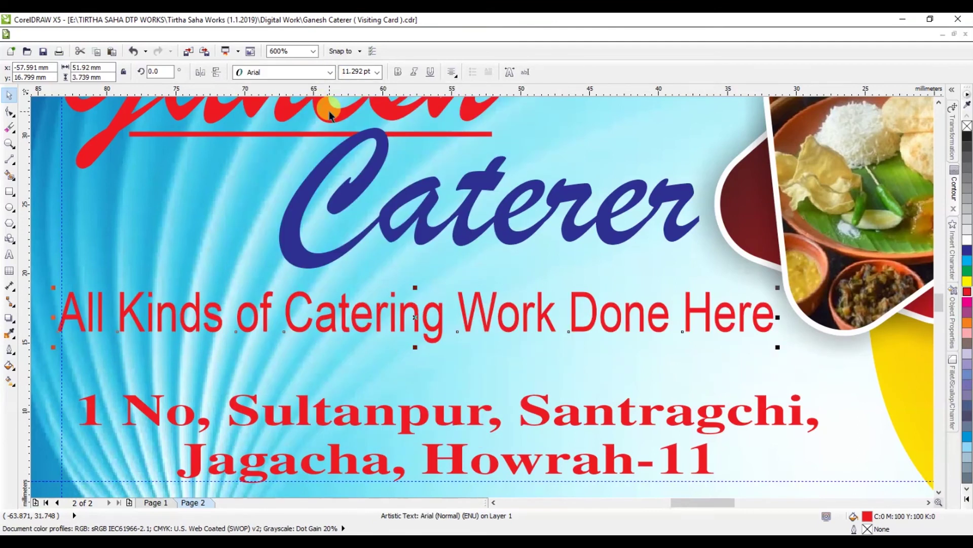
click(413, 72)
click(398, 72)
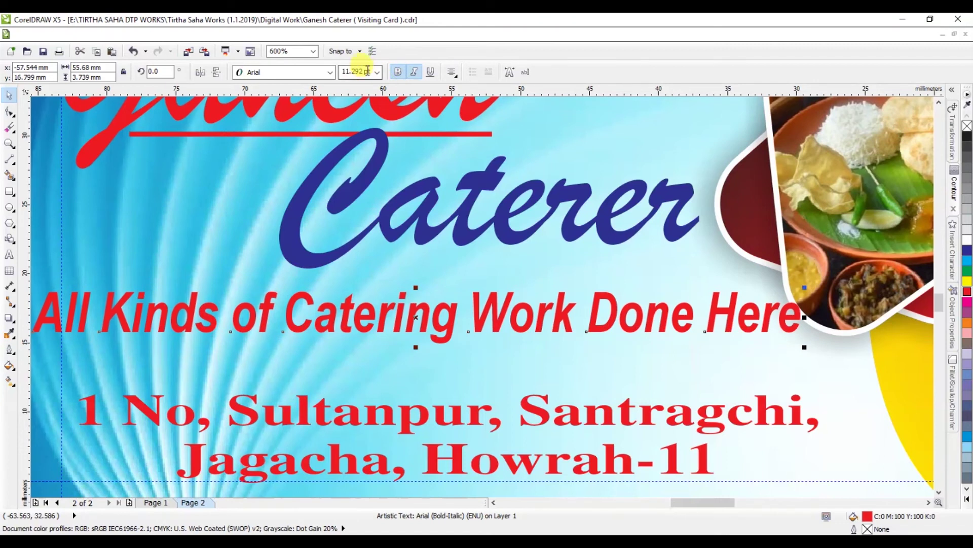
key(ctrl+a)
text(9)
key(Return)
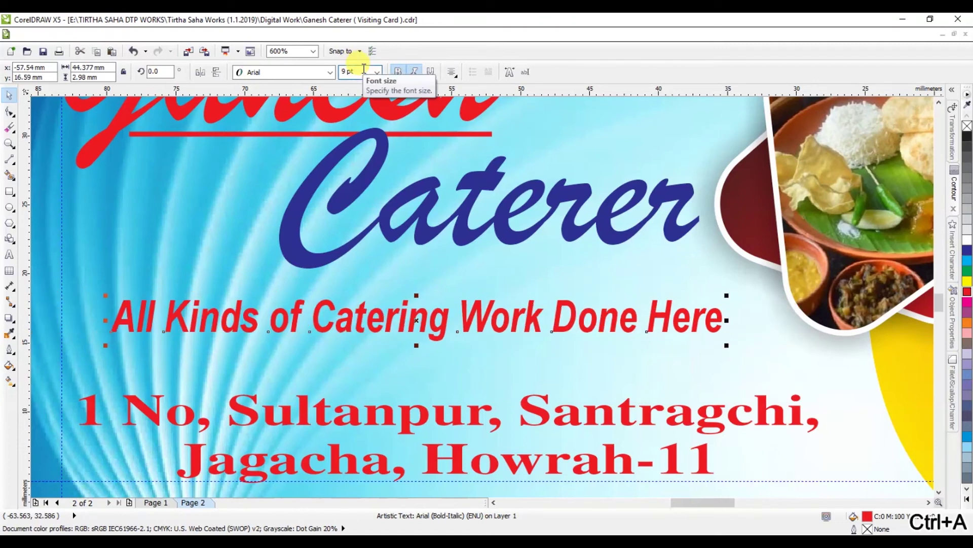
Step: Stretch the tagline wider to the left and move it up slightly
drag(105, 319, 75, 320)
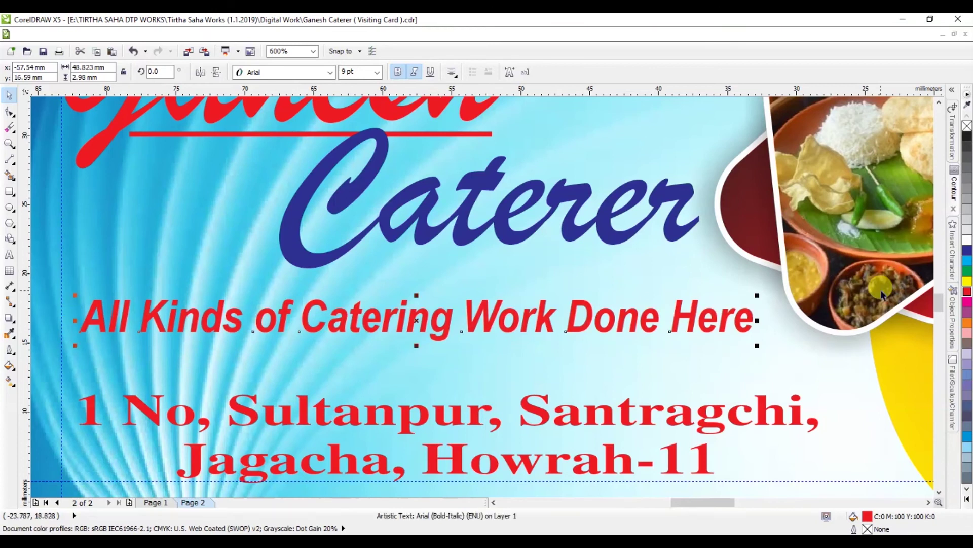
drag(543, 333, 536, 318)
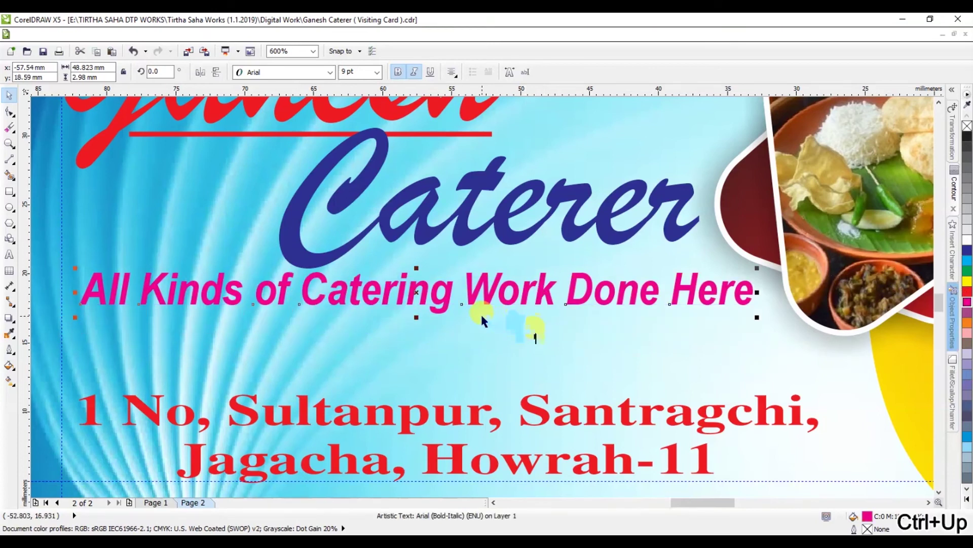
drag(479, 302, 479, 305)
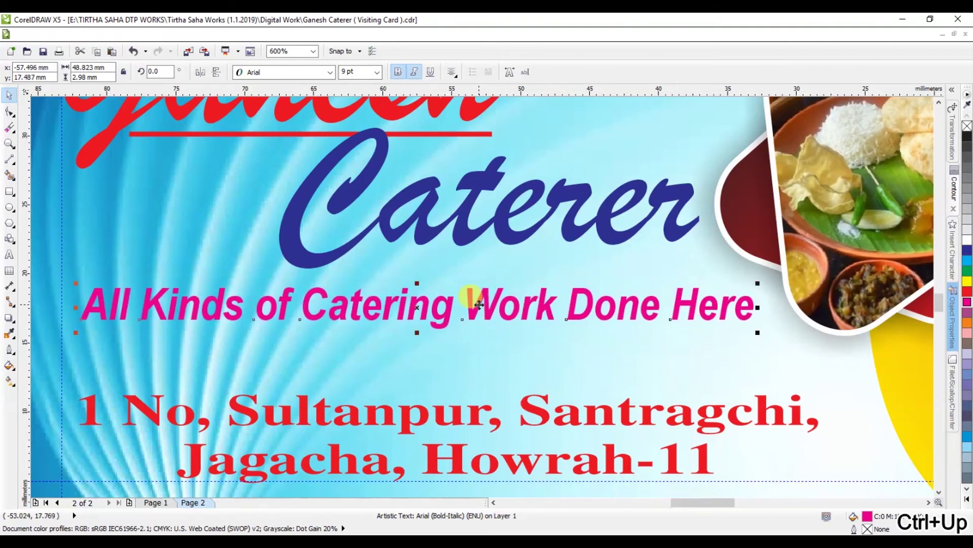
scroll(479, 304, down, 2)
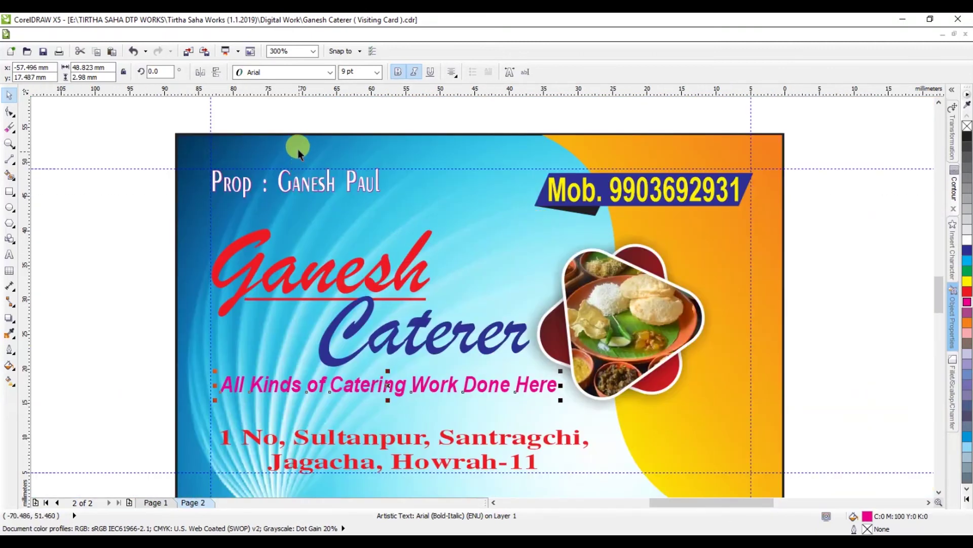
Step: Change the proprietor text's purple contour fill to white, then select the mobile-number group
scroll(294, 149, up, 3)
scroll(248, 254, up, 2)
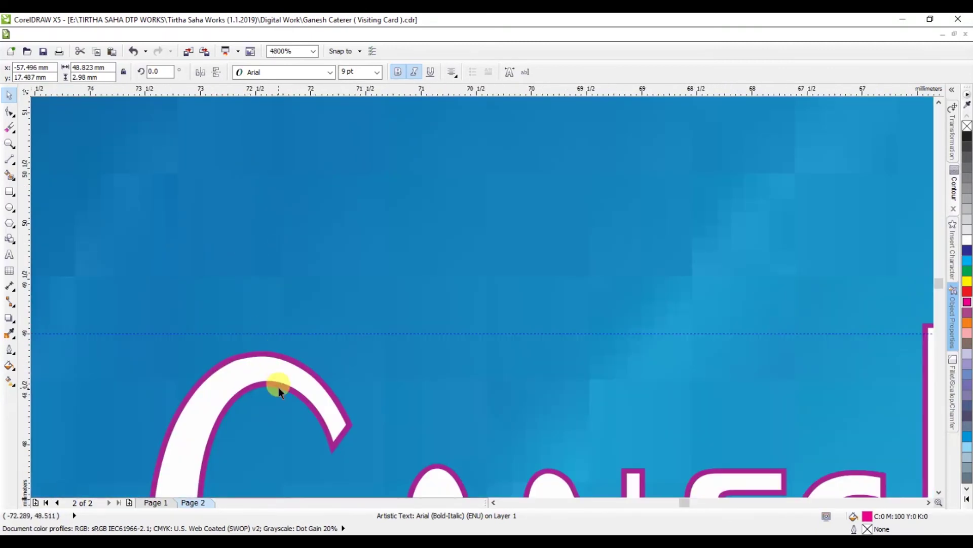
click(279, 347)
click(520, 72)
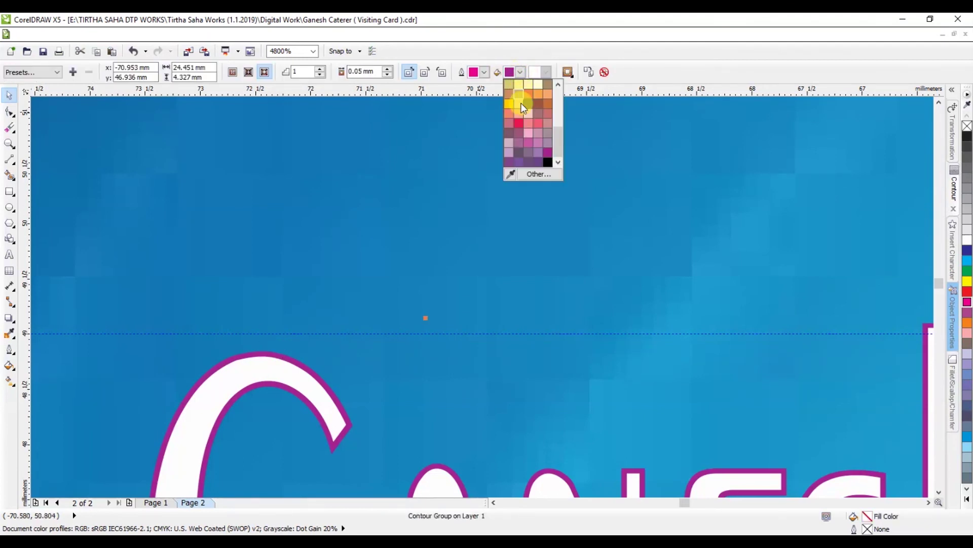
drag(560, 135, 560, 86)
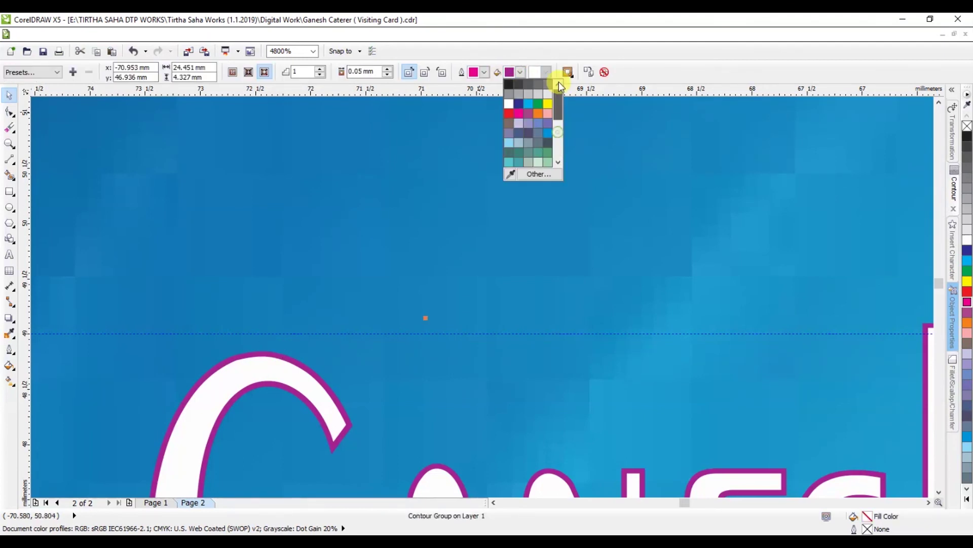
click(508, 107)
scroll(497, 139, down, 4)
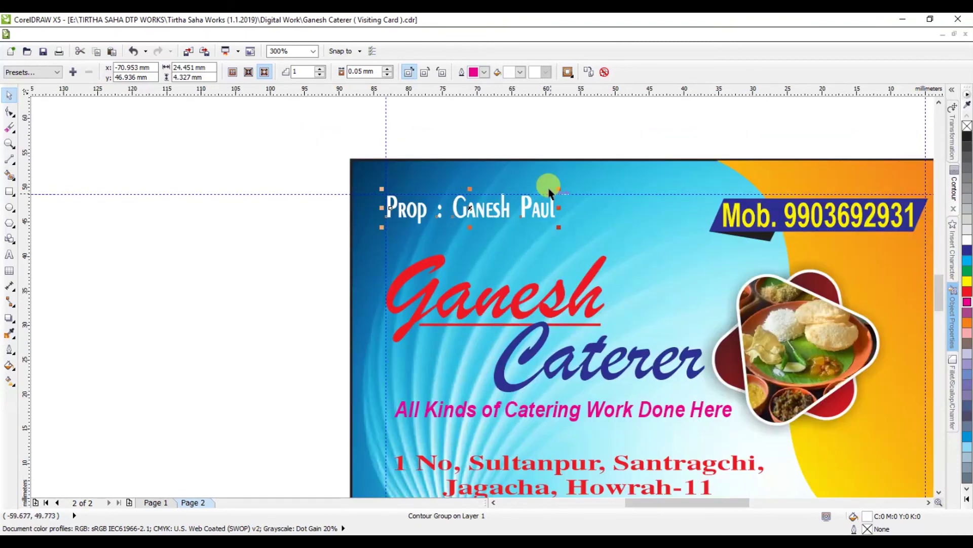
scroll(373, 207, up, 2)
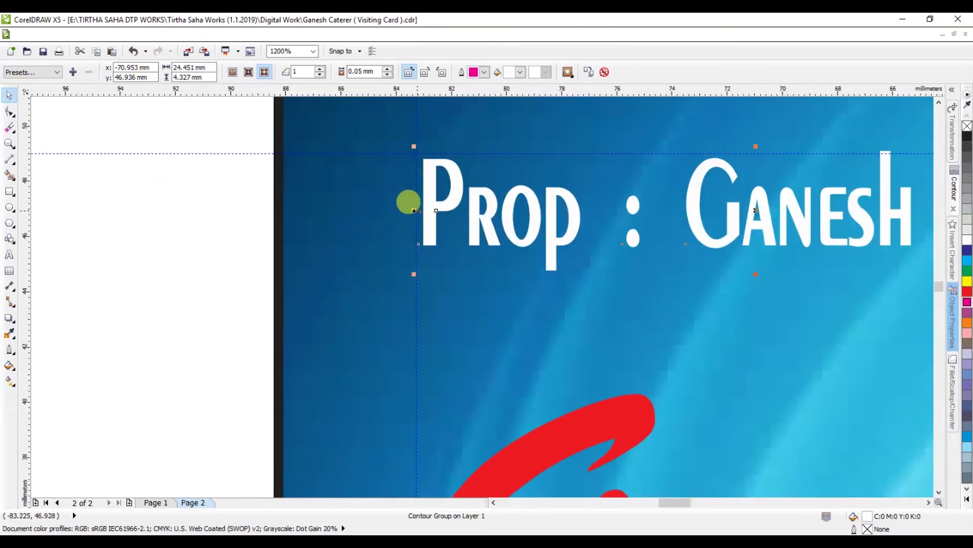
scroll(404, 209, down, 3)
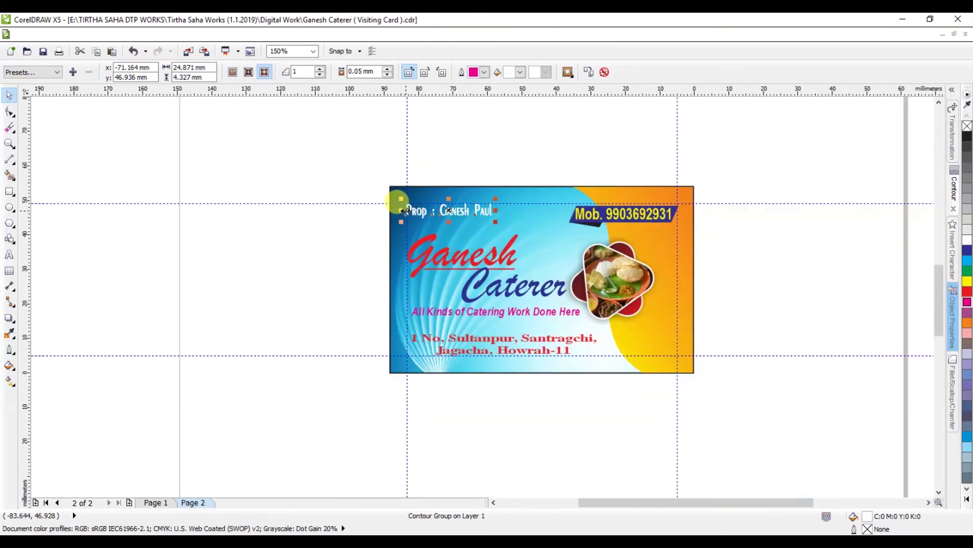
drag(744, 172, 517, 248)
scroll(614, 215, up, 1)
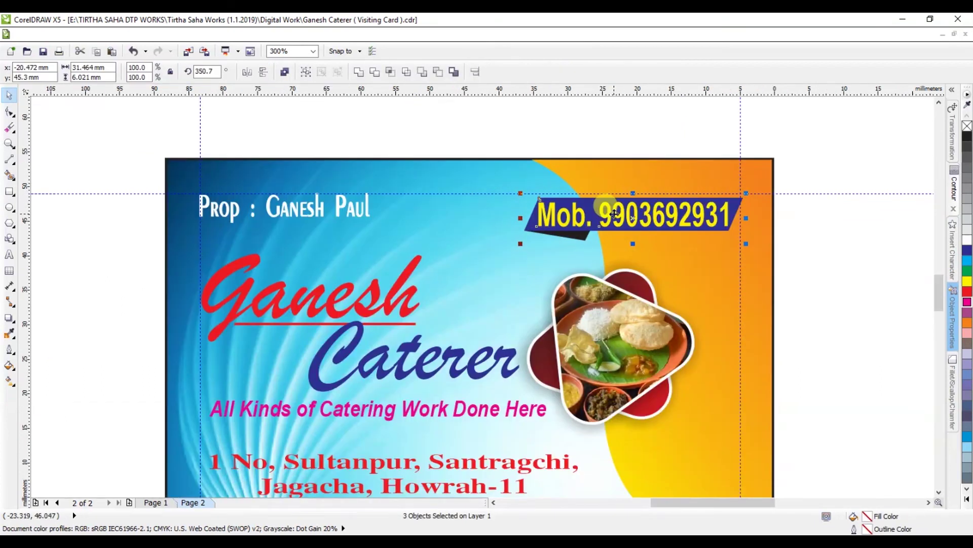
Step: Stretch the two-line red address text to about 110% height, making it 9.864 pt
scroll(614, 215, down, 1)
click(732, 235)
scroll(530, 280, up, 1)
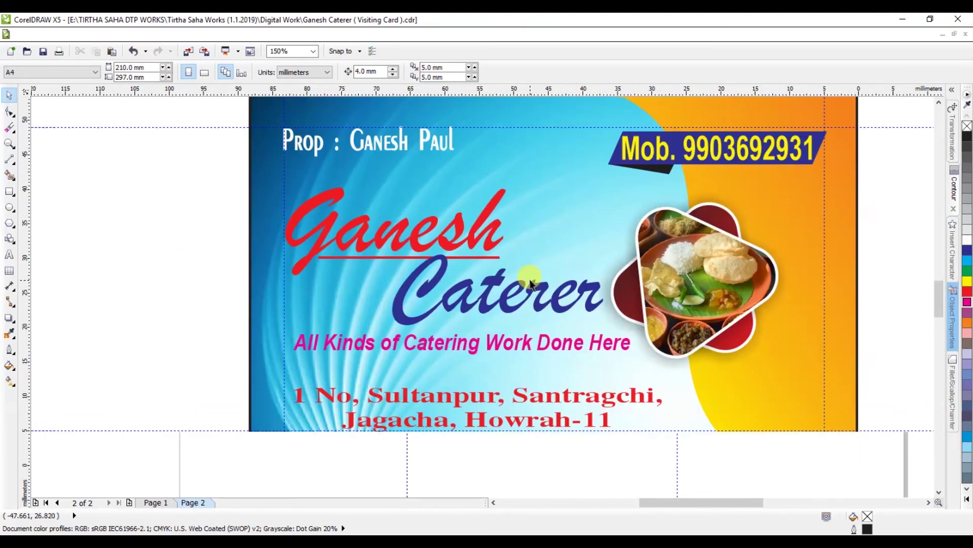
click(449, 403)
scroll(448, 403, up, 1)
drag(508, 458, 509, 466)
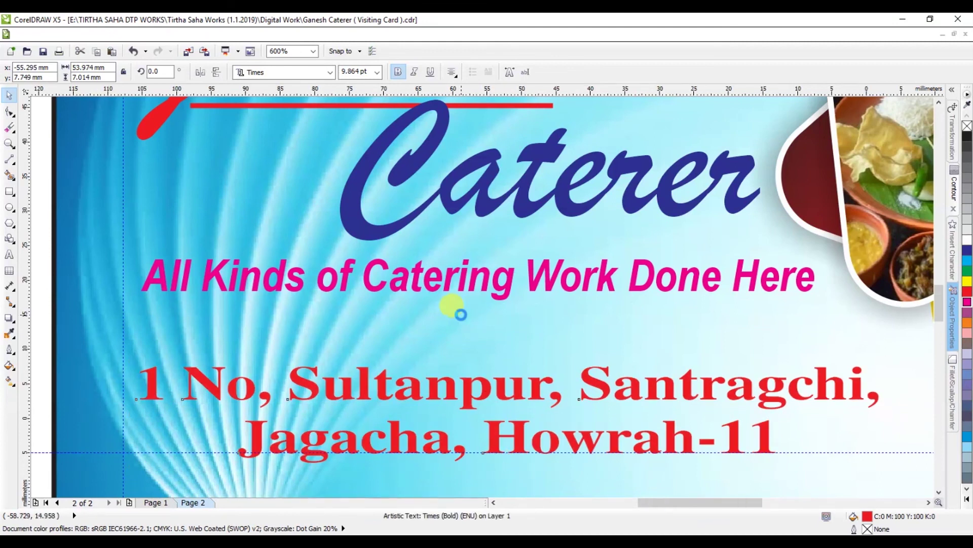
scroll(460, 311, down, 2)
scroll(494, 226, up, 1)
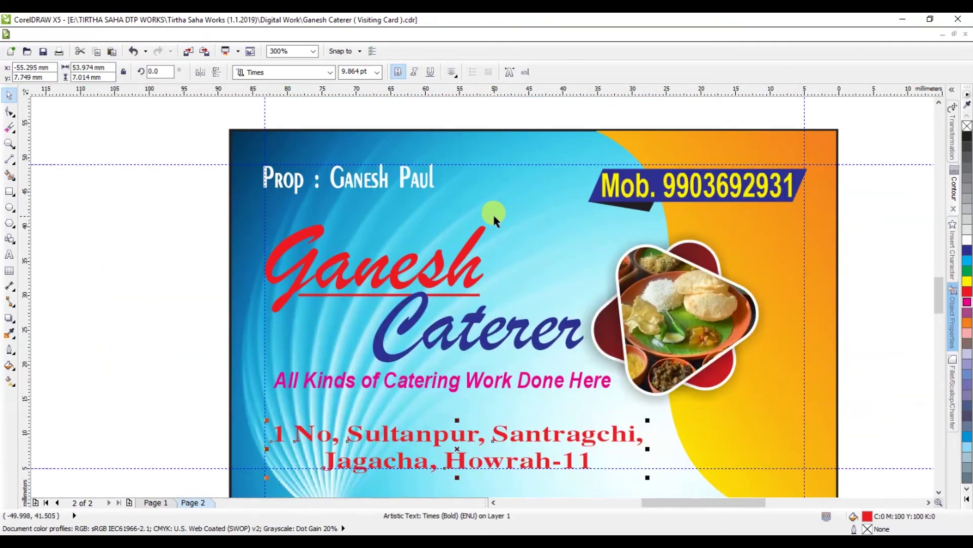
scroll(493, 213, down, 1)
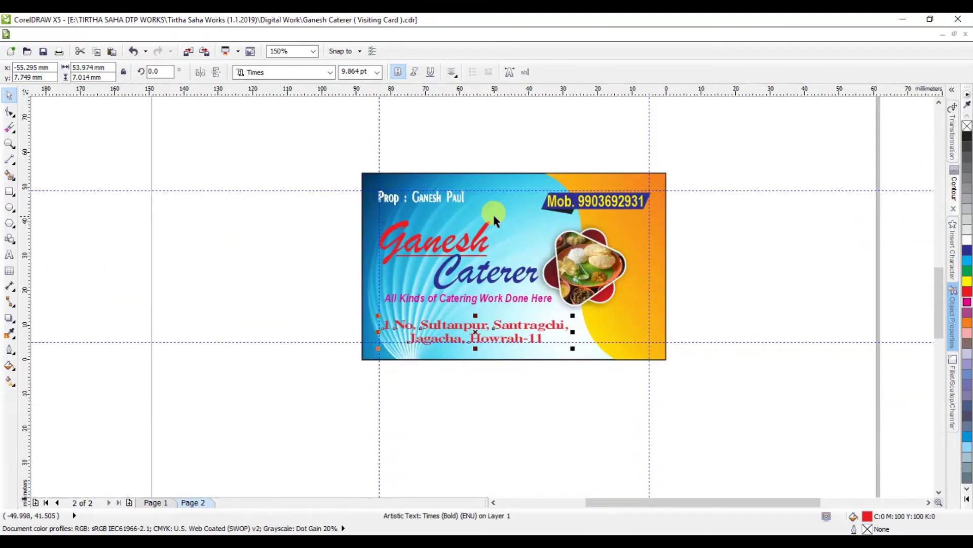
click(515, 145)
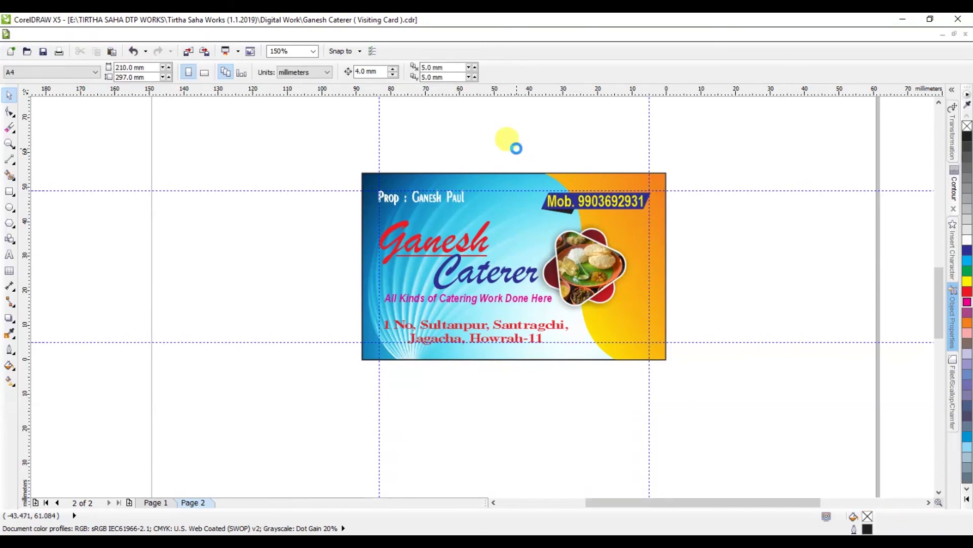
Step: Save the file and flip between Page 1 and Page 2 to compare both cards
key(ctrl+s)
key(Page_Up)
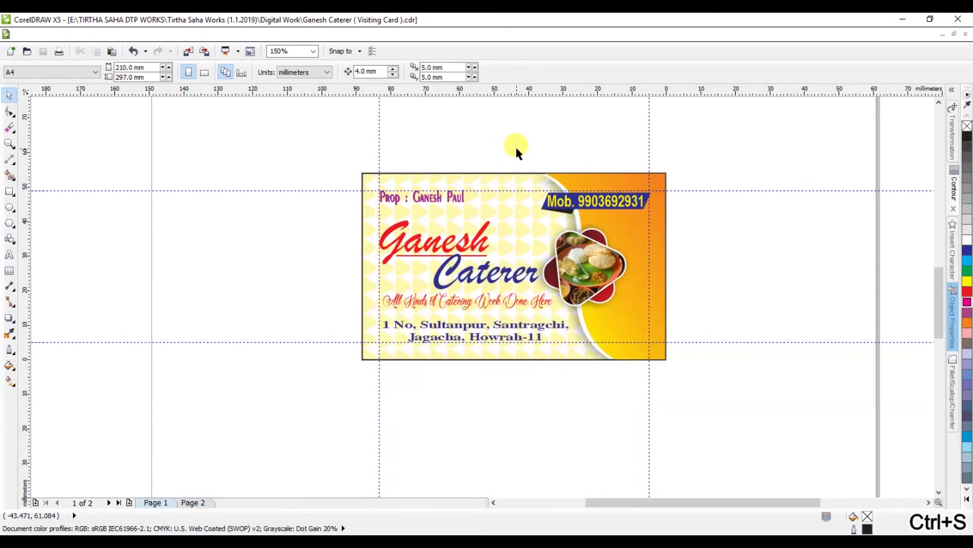
key(Page_Down)
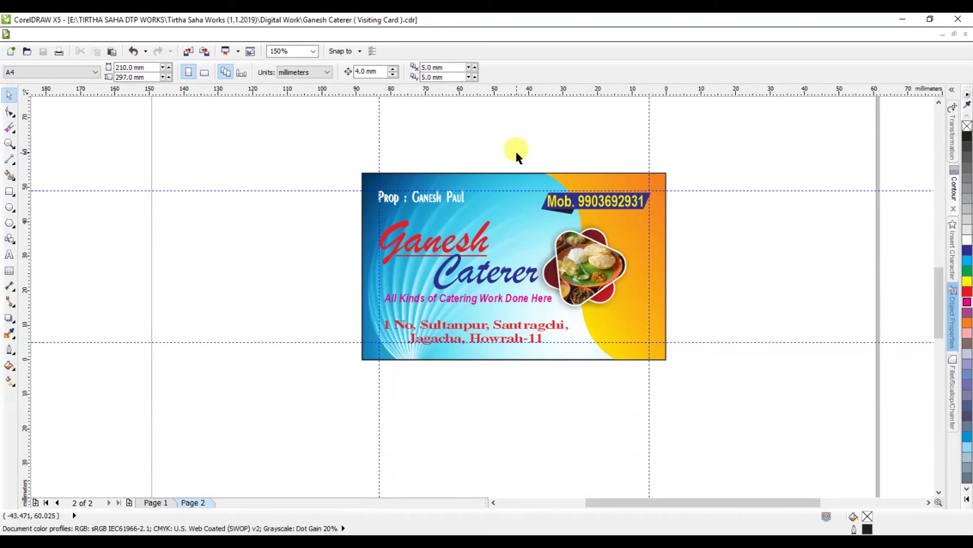
key(Page_Up)
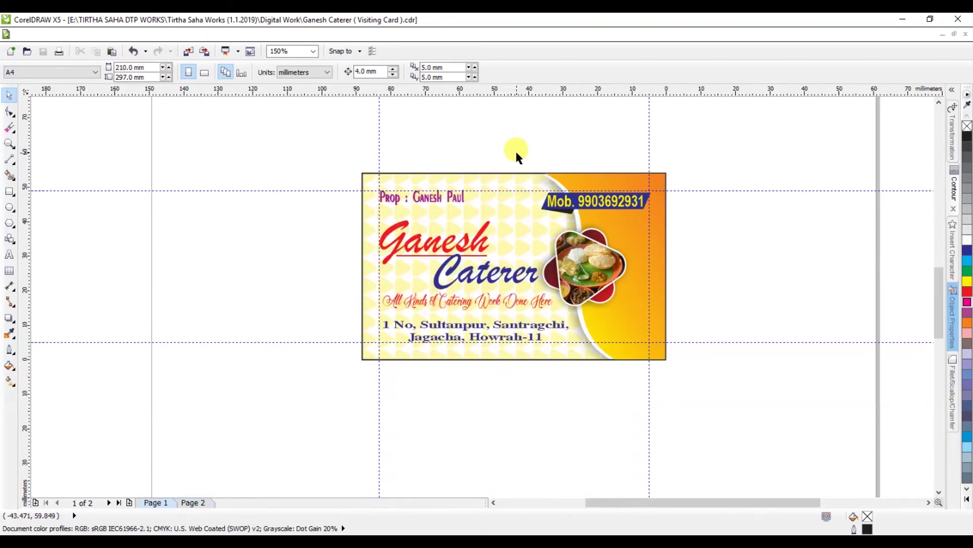
key(Page_Down)
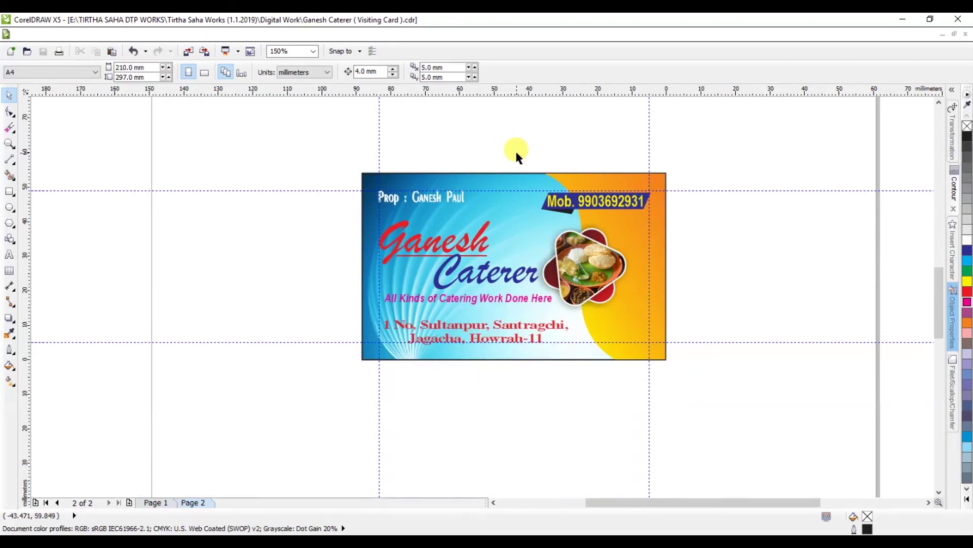